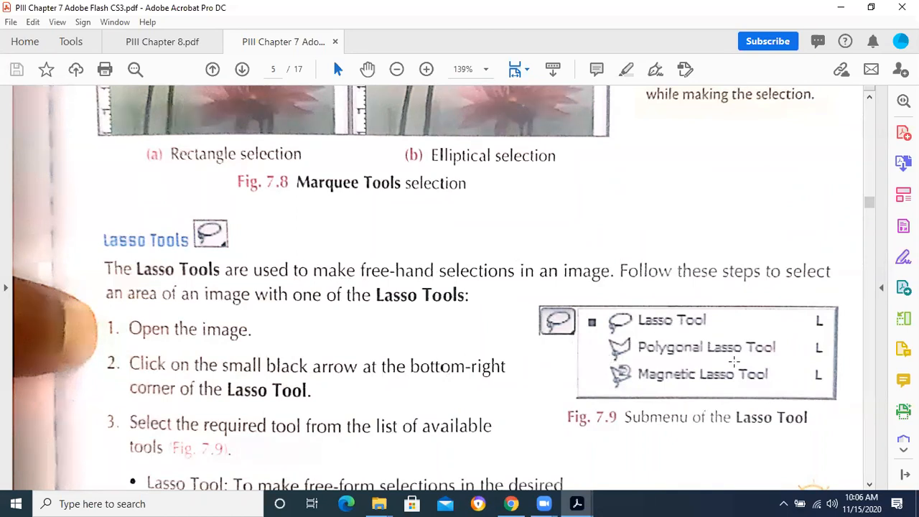
Examine the Lasso Tools section on page 5 of the Chapter 7 PDF, including the tool submenu figure and the selection steps.
left_click(337, 329)
scroll(337, 329, "down", 5)
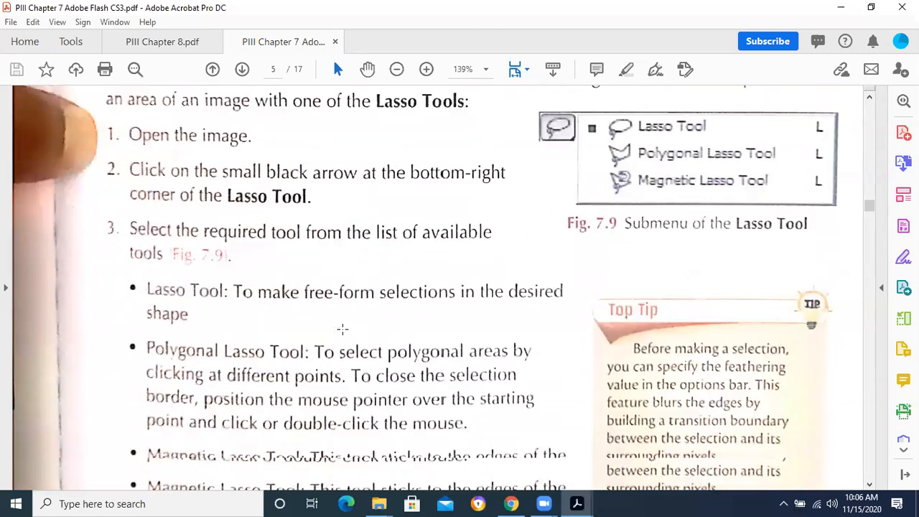
scroll(342, 328, "up", 3)
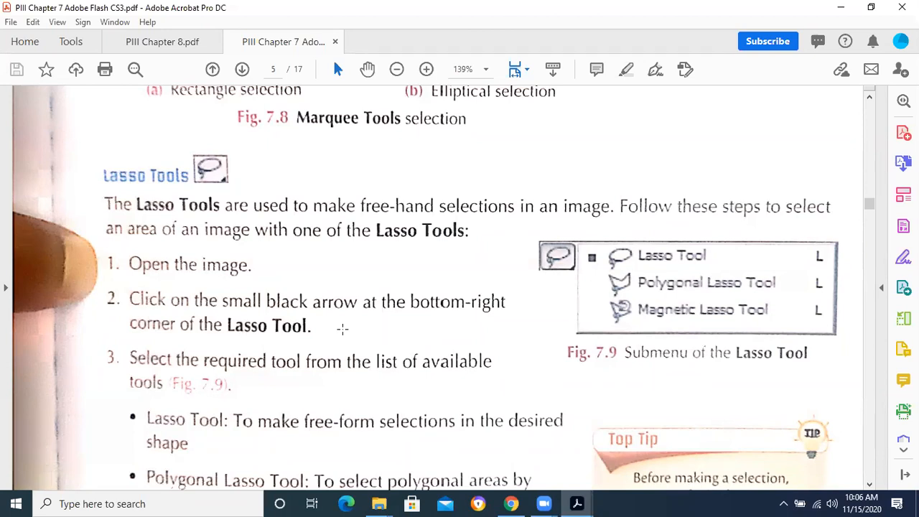
scroll(342, 329, "up", 5)
scroll(343, 329, "down", 1)
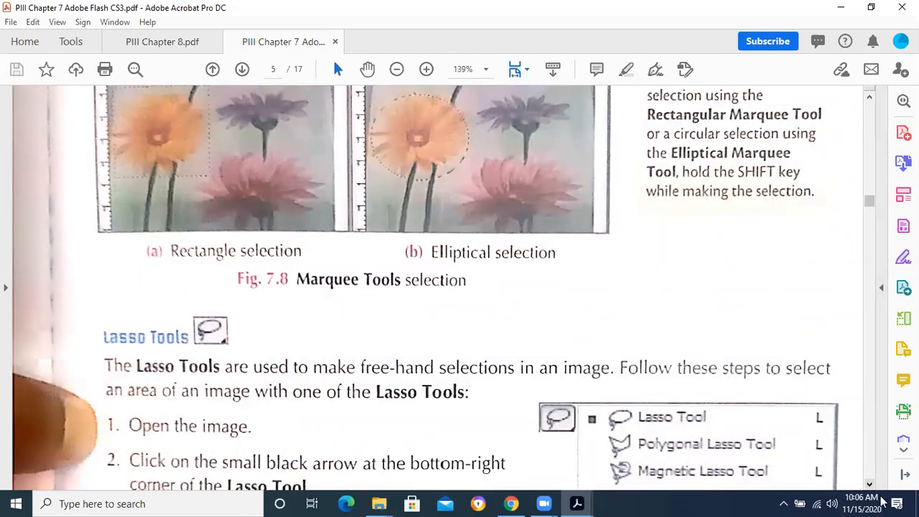
left_click(870, 486)
scroll(882, 501, "down", 10)
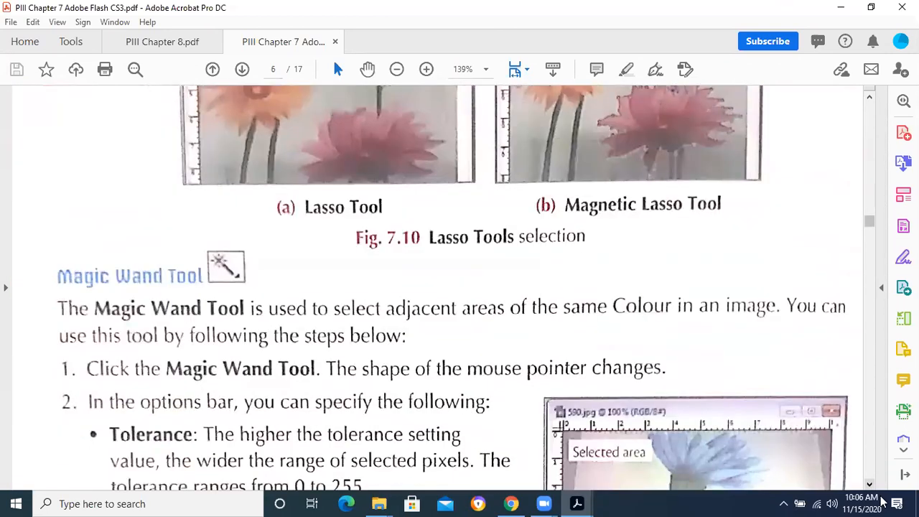
left_click(870, 101)
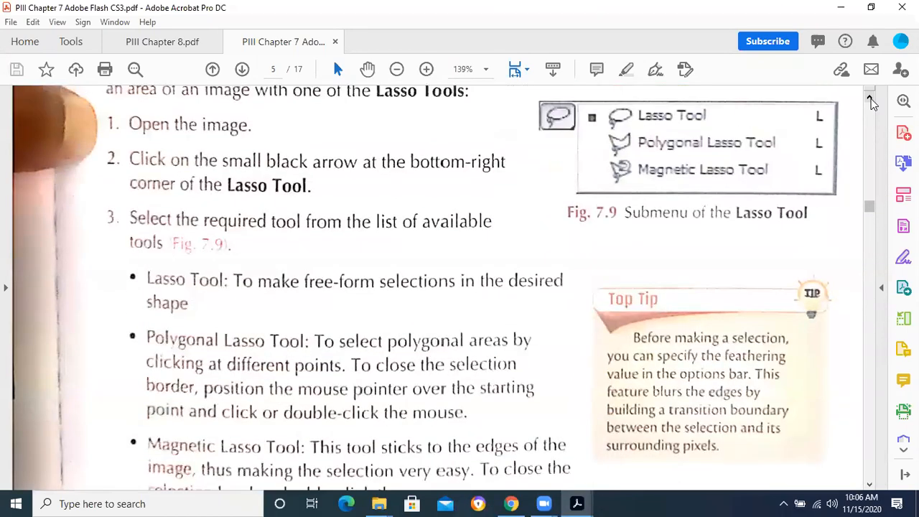
left_click(871, 100)
left_click(870, 101)
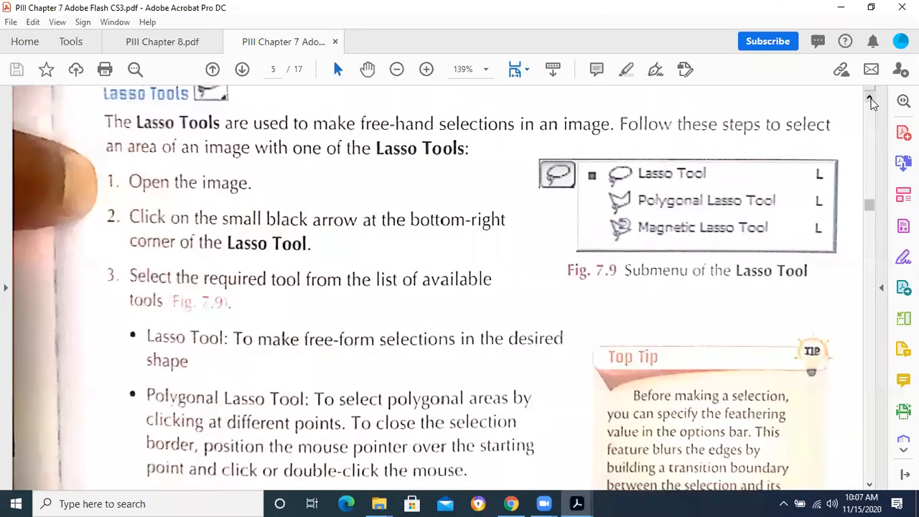
left_click(870, 100)
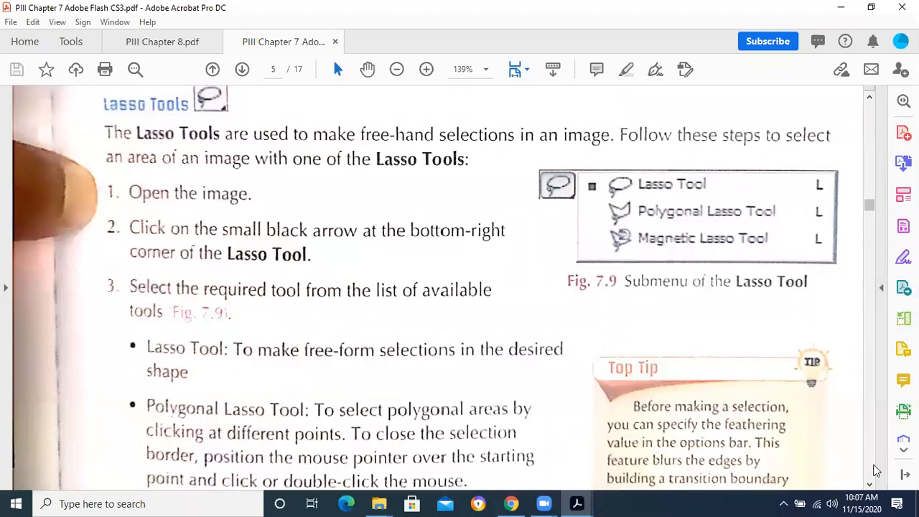
Skim the Chapter 7 PDF from the Lasso Tools through the Magic Wand and Brush Tool sections to the Gradient Editor steps on page 11.
scroll(876, 470, "down", 10)
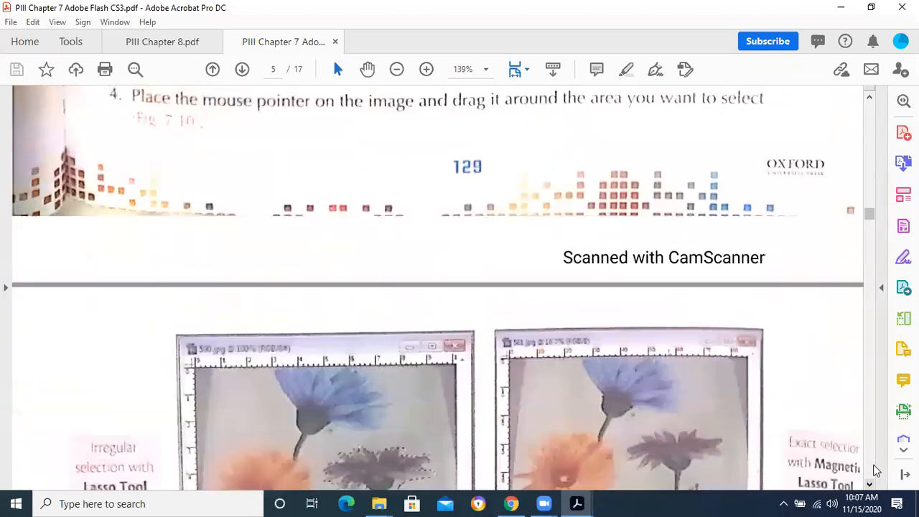
scroll(875, 470, "down", 10)
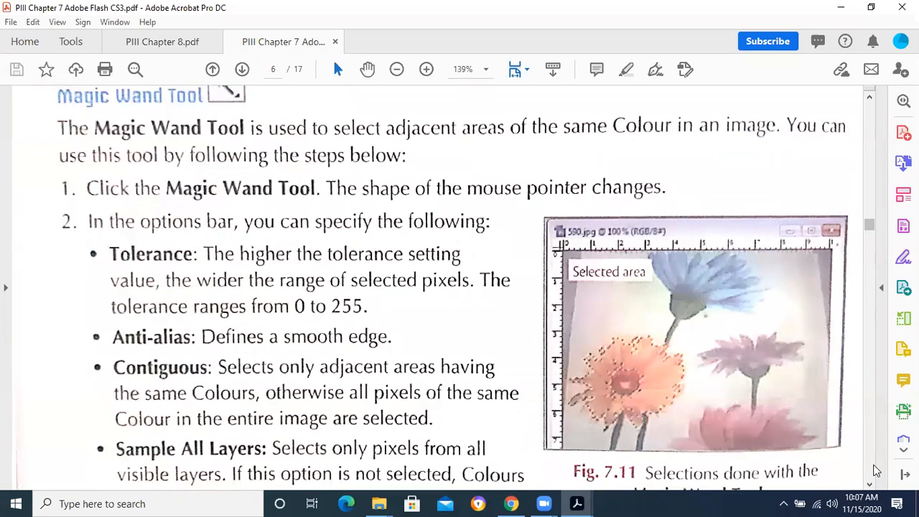
scroll(876, 471, "down", 20)
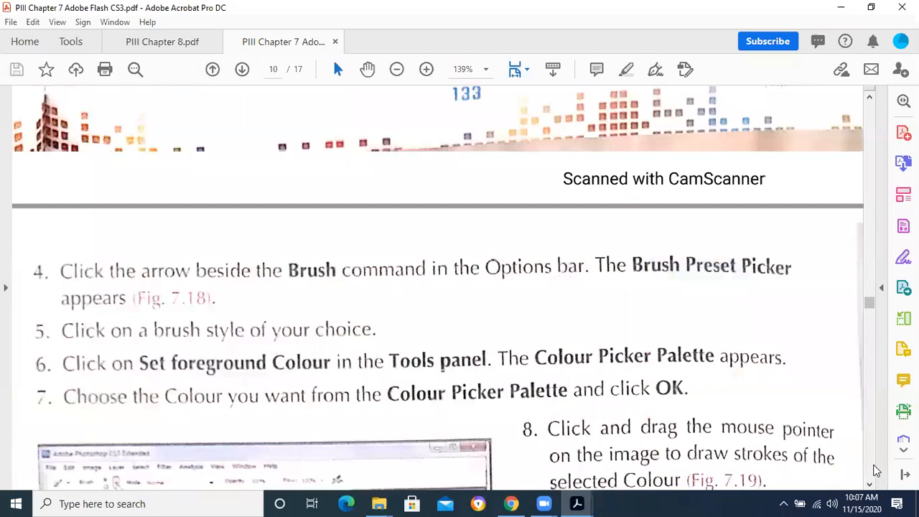
mouse_move(869, 302)
left_mouse_down()
mouse_move(869, 199)
mouse_move(893, 328)
left_mouse_up()
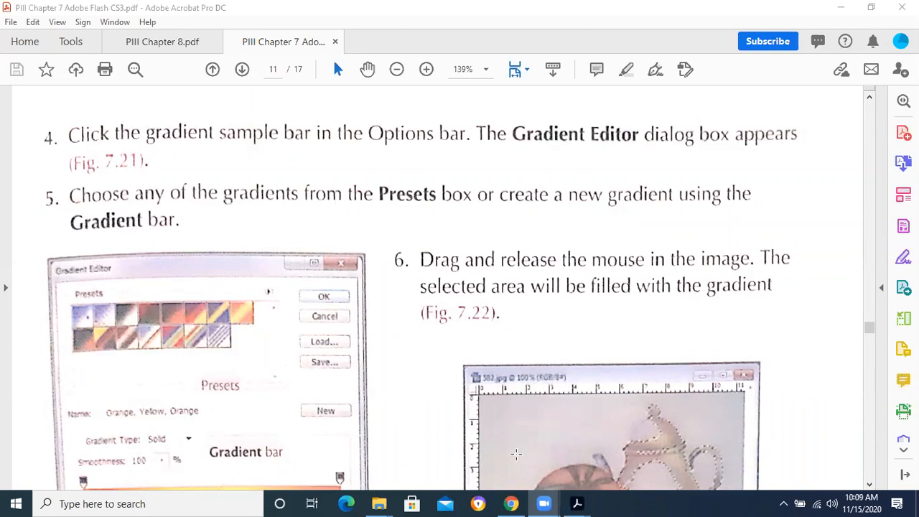
Switch to Google Classroom in Chrome and check the details of the PIII Computer Science Objective and Subjective 1st Term assignments.
left_click(511, 503)
left_click(464, 438)
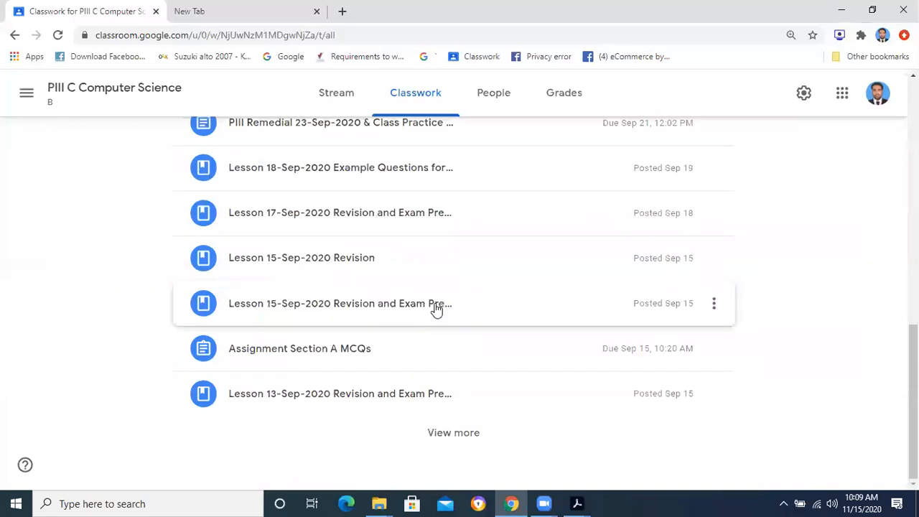
scroll(436, 309, "up", 1)
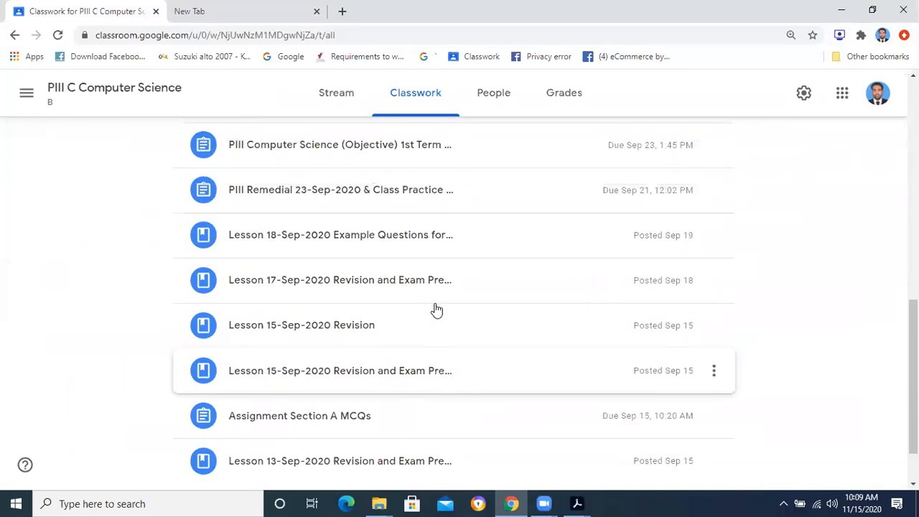
scroll(436, 309, "up", 3)
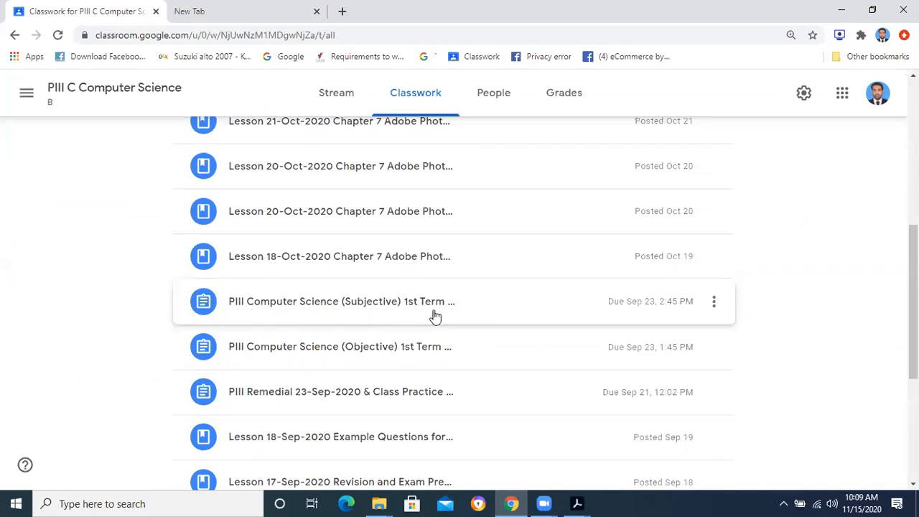
left_click(412, 349)
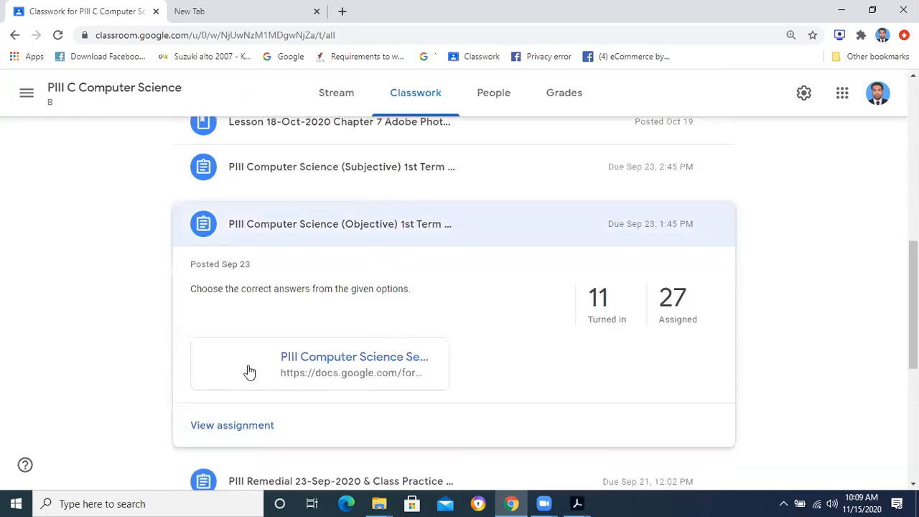
left_click(298, 187)
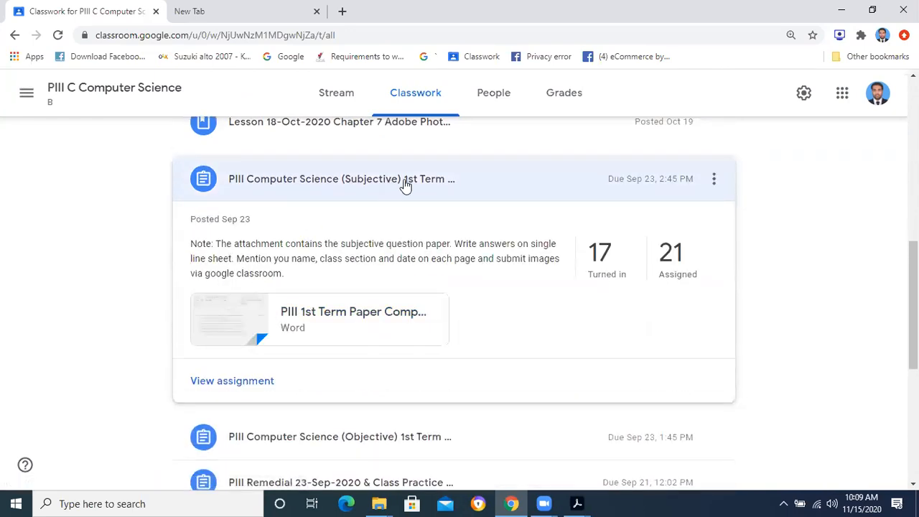
left_click(427, 178)
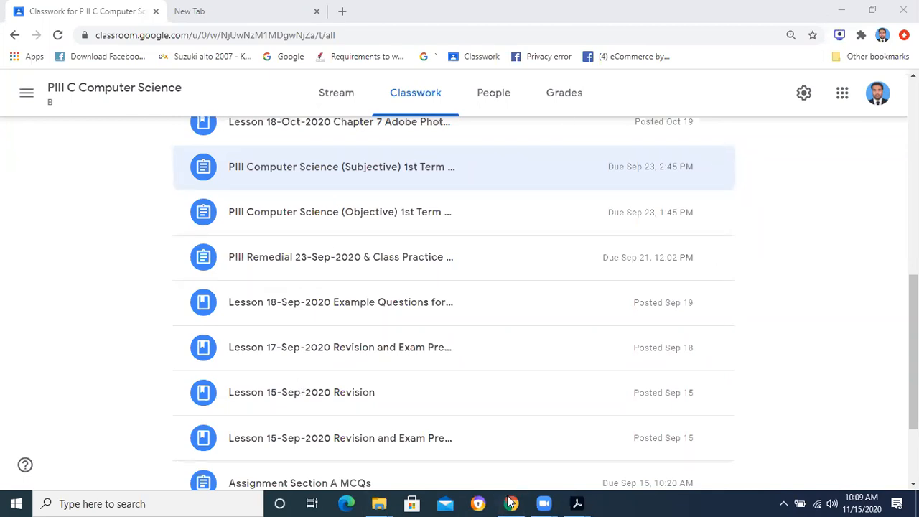
Switch back to Acrobat and go to the Custom Shape Tool and Transforming Objects sections of the Chapter 7 PDF.
mouse_move(577, 503)
left_click(538, 432)
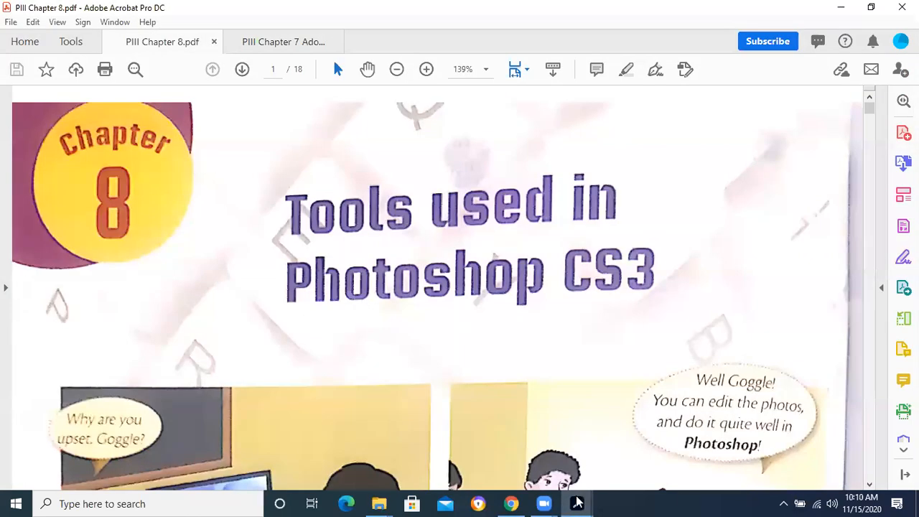
key("ctrl+Tab")
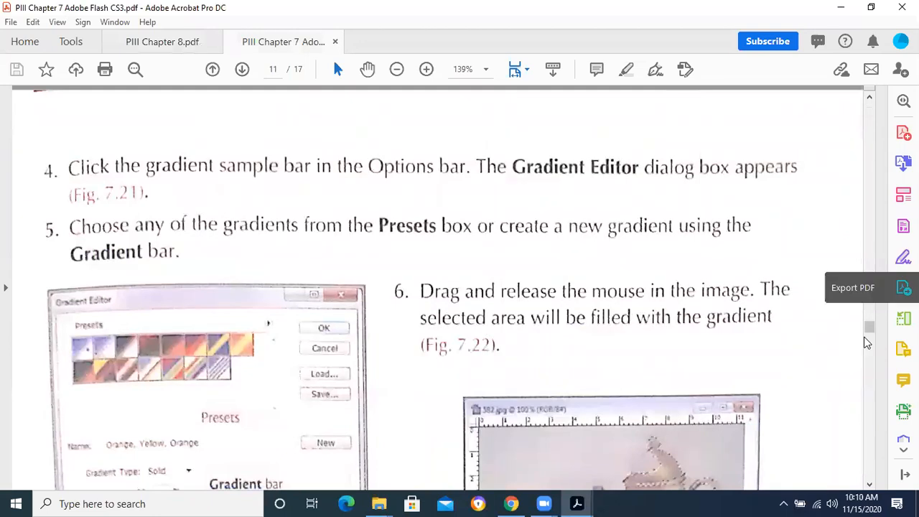
left_click_drag(867, 330, 868, 430)
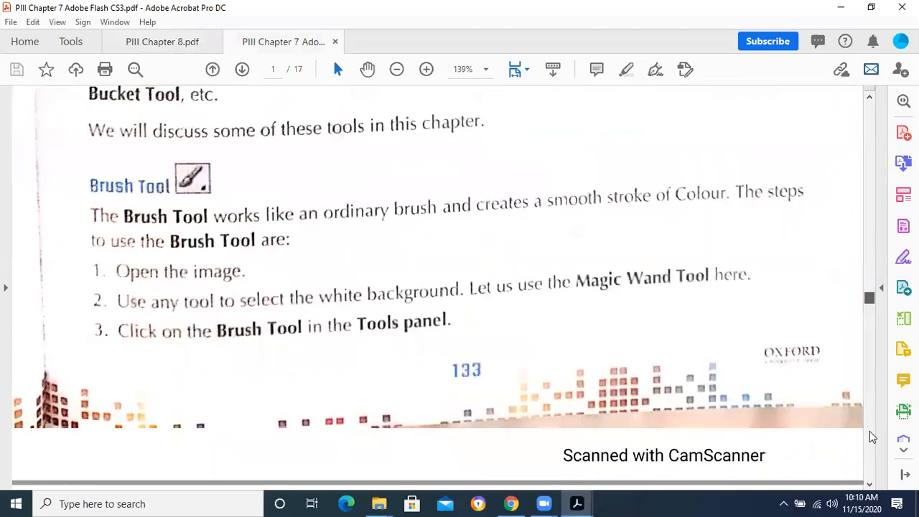
left_click_drag(867, 397, 850, 379)
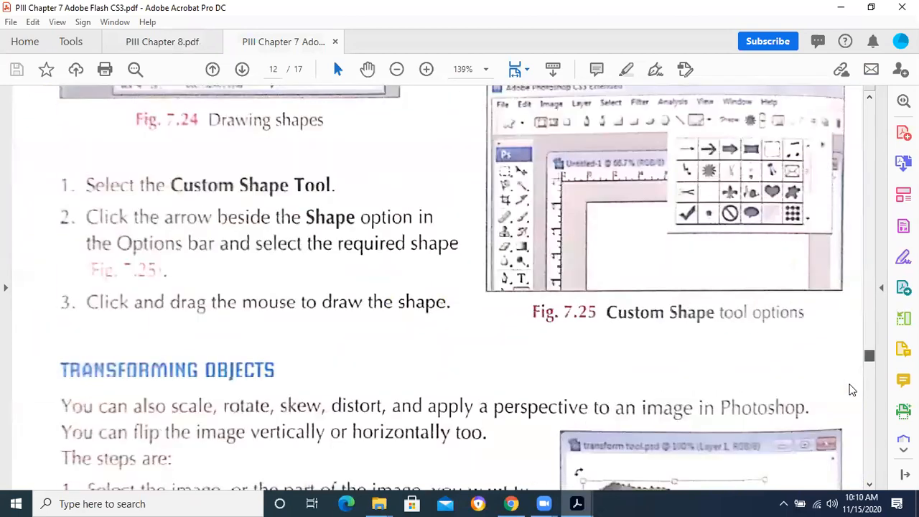
Read through the Tricky Terms, Memory Bytes and Objective Type Questions on pages 14 and 15.
scroll(361, 268, "down", 10)
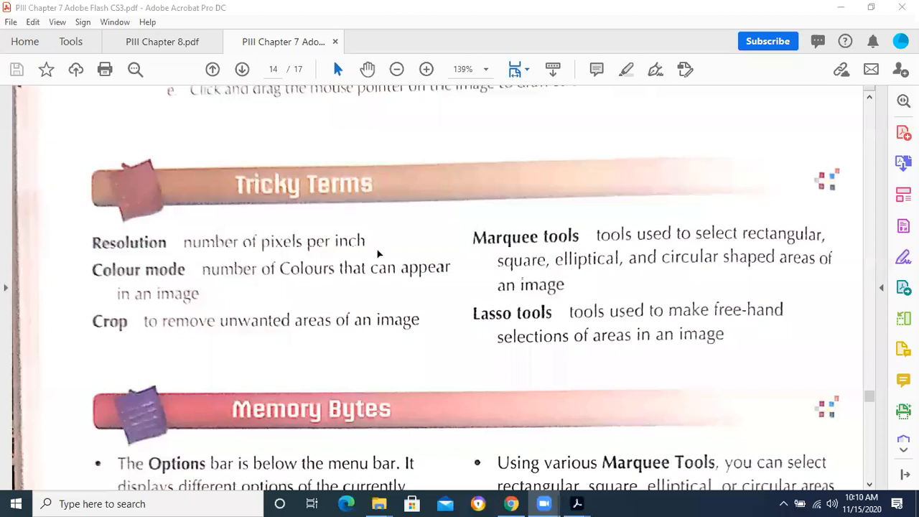
scroll(382, 256, "down", 5)
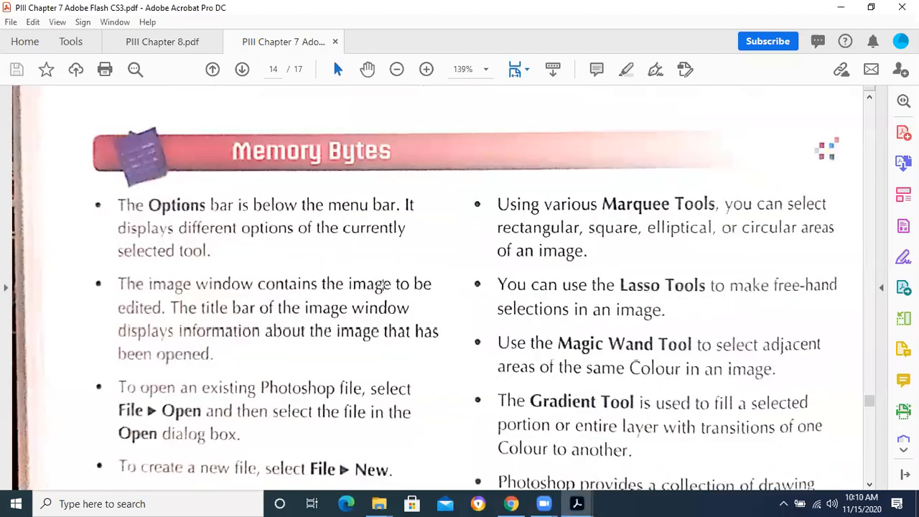
scroll(383, 285, "down", 5)
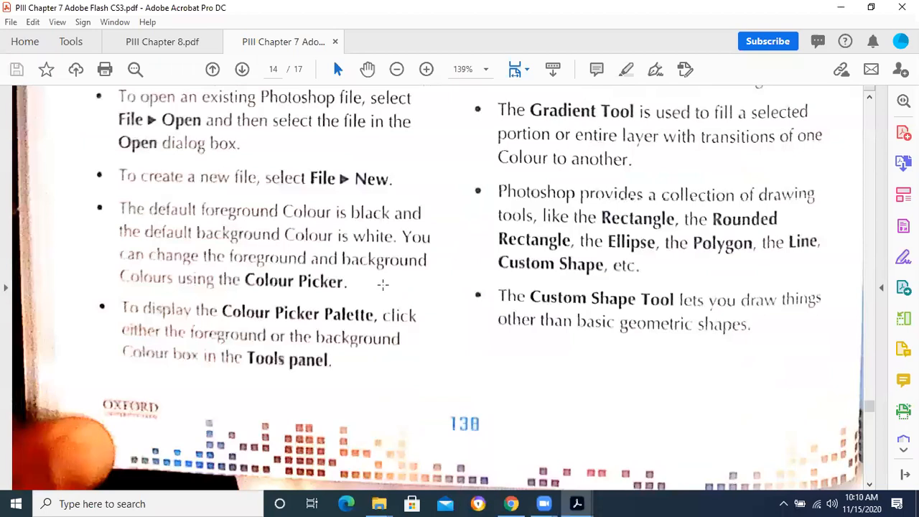
scroll(383, 285, "down", 5)
scroll(383, 285, "down", 1)
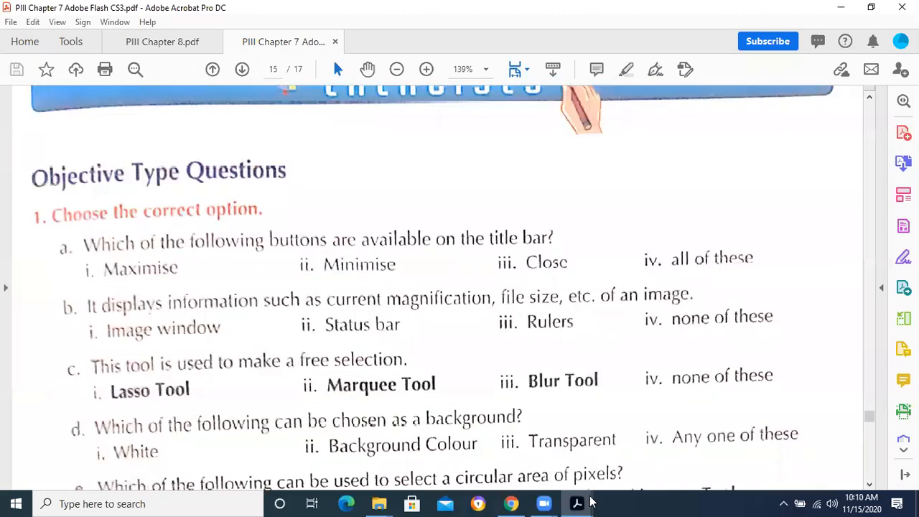
Clear the open windows to show the desktop and get ready to search for an installed program.
left_click(889, 16)
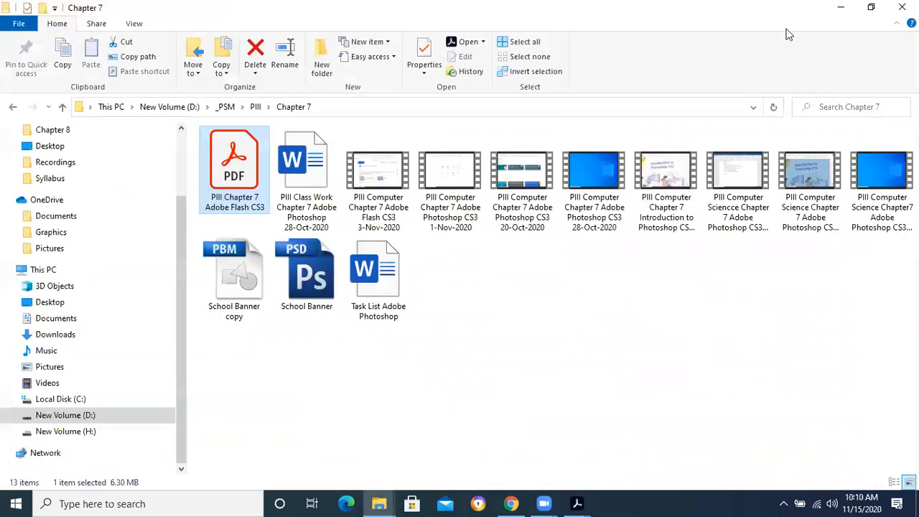
key("super+d")
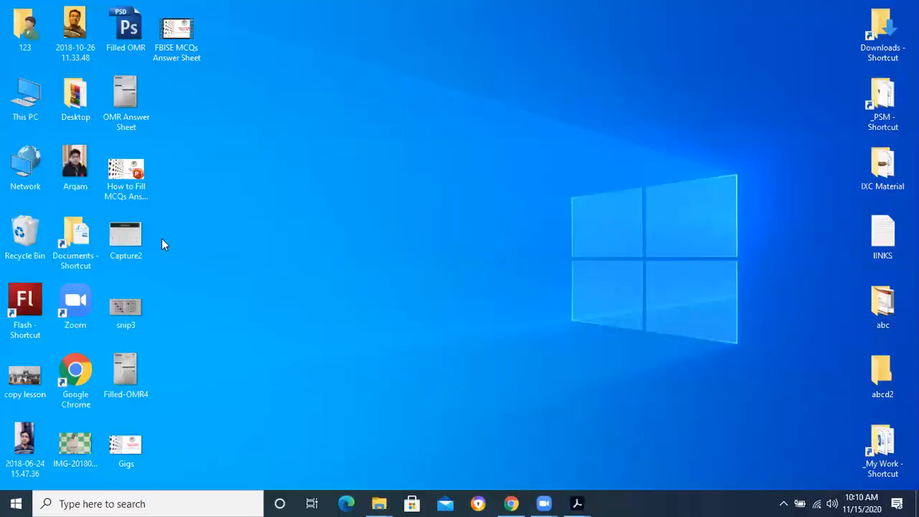
left_click(16, 504)
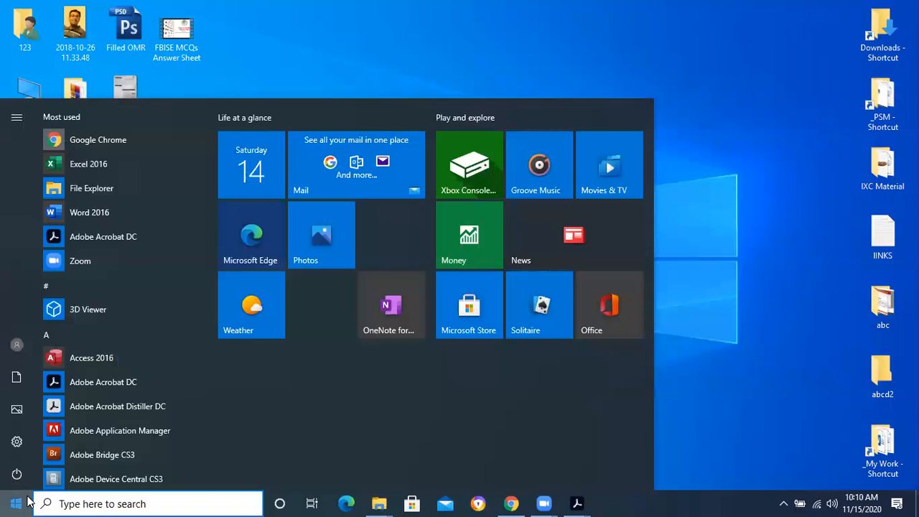
type("adobe")
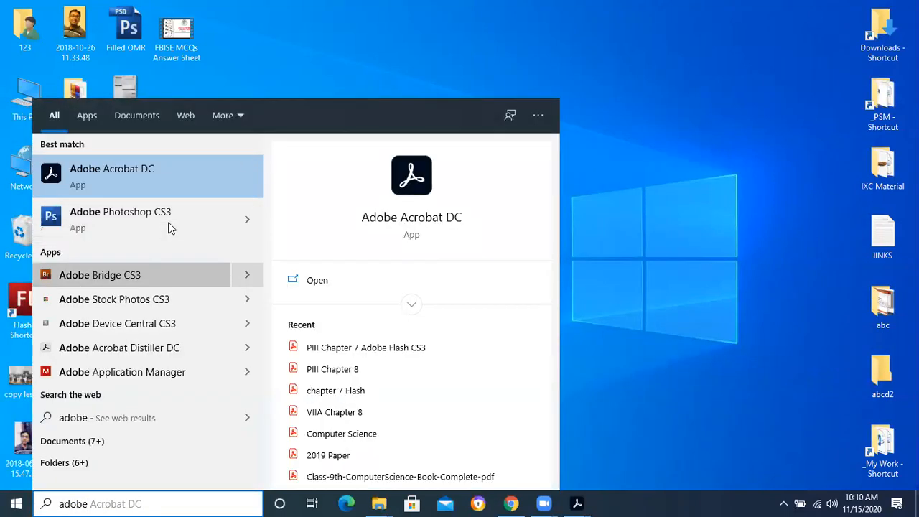
key("BackSpace")
key("BackSpace")
key("BackSpace")
key("BackSpace")
key("BackSpace")
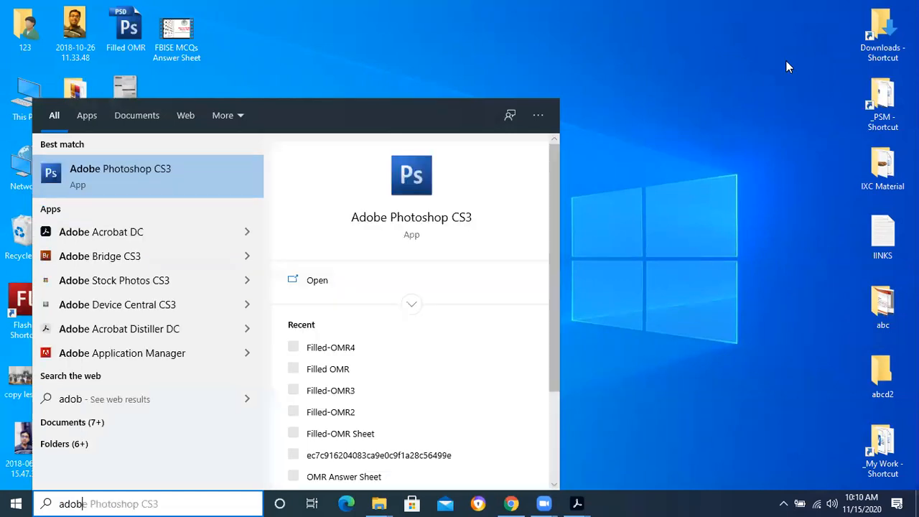
Search the computer for "photo", launch Adobe Photoshop CS3 and bring up the settings for a new document.
type("phtot")
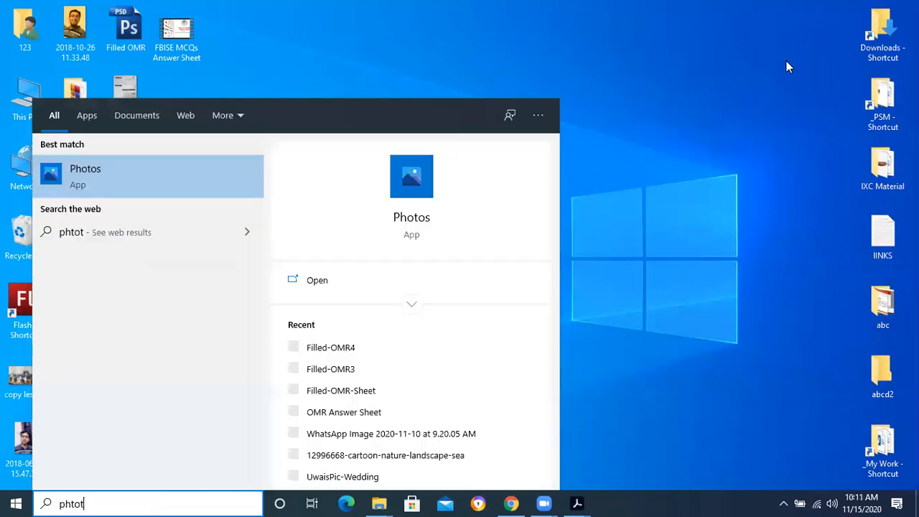
key("BackSpace")
key("BackSpace")
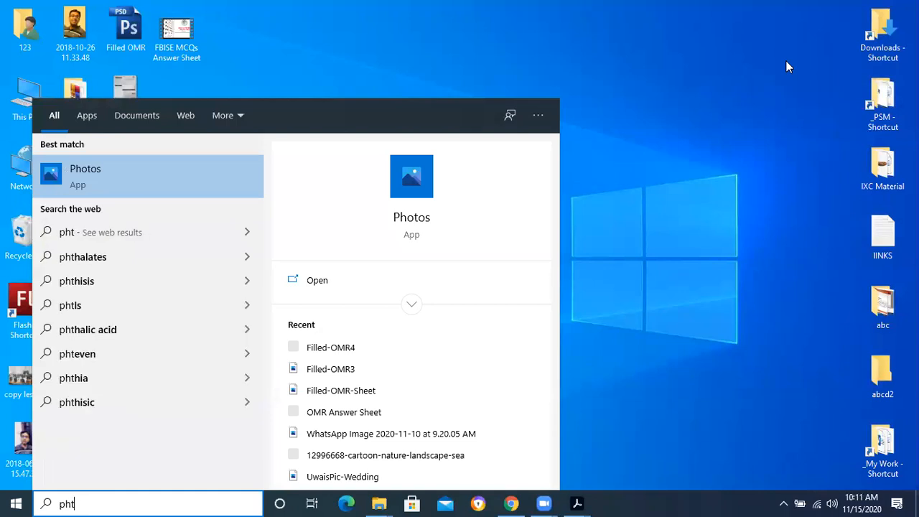
key("BackSpace")
type("oto")
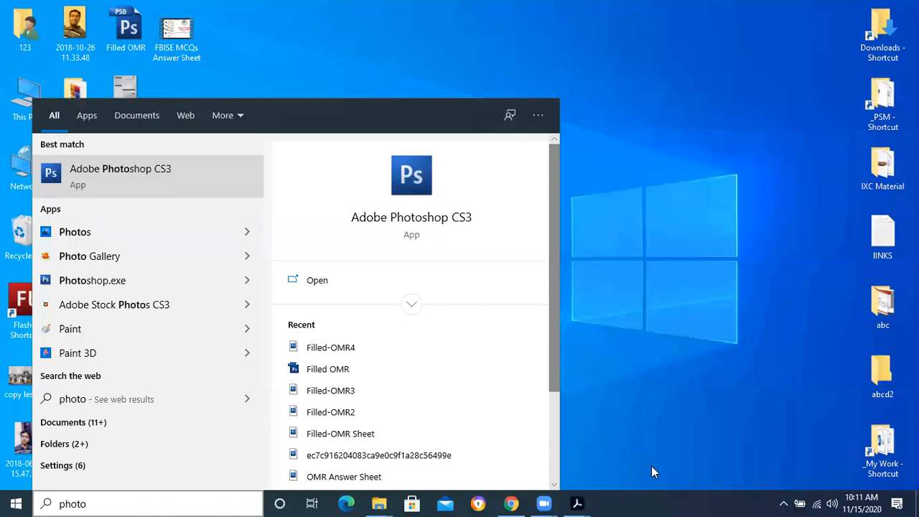
key("Escape")
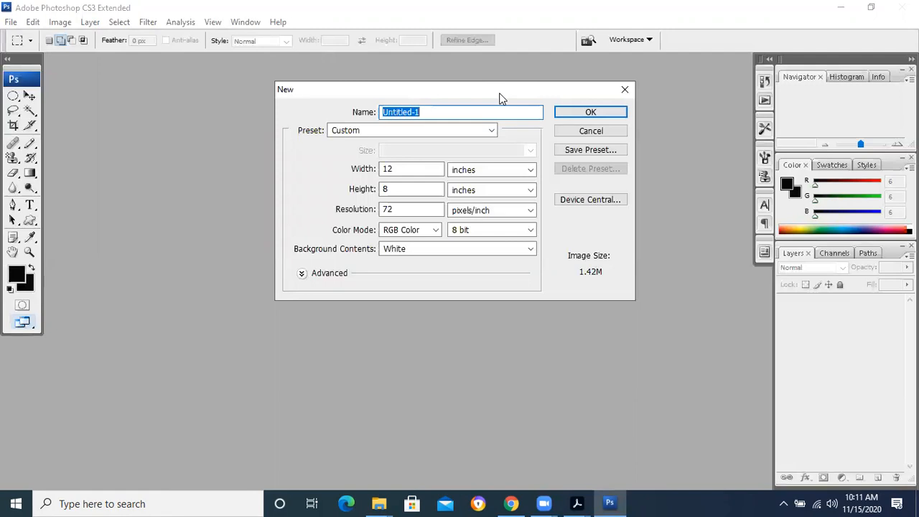
left_click_drag(502, 97, 472, 112)
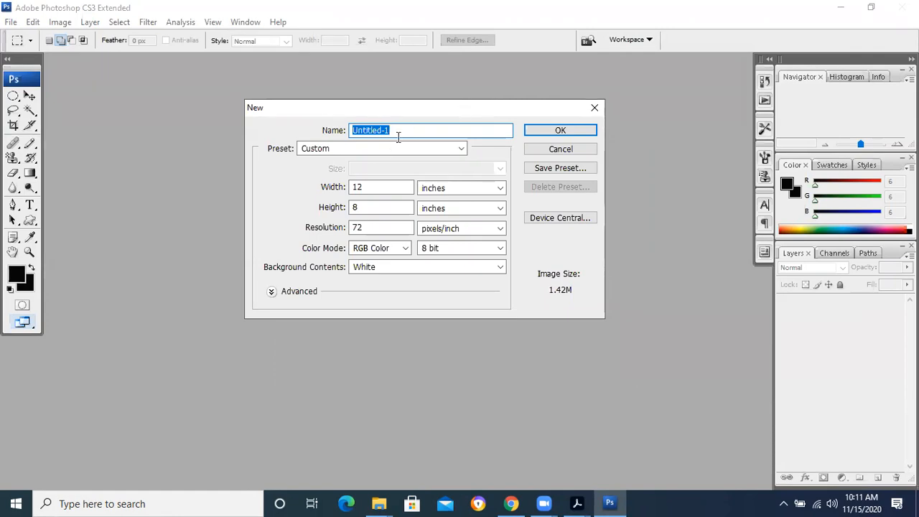
Examine the preset choices and the width and height settings for the new document, keeping the Custom preset.
left_click(406, 188)
key("Tab")
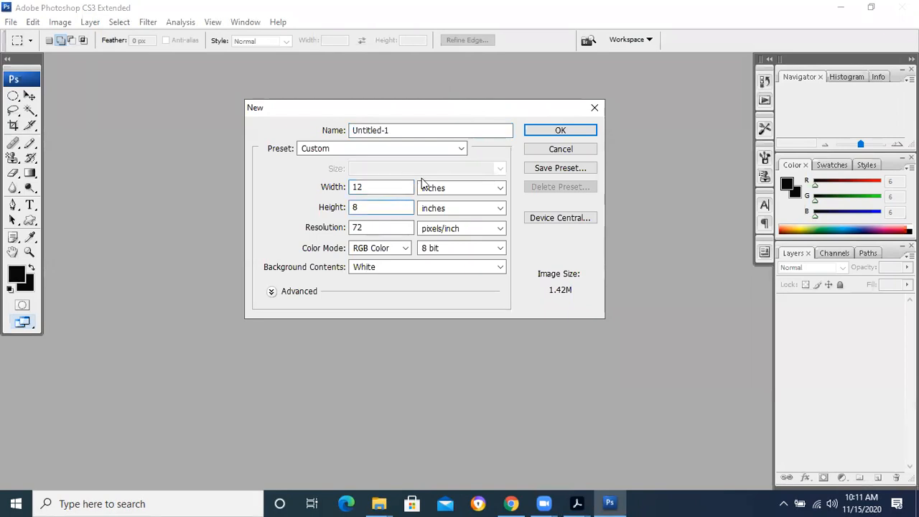
left_click(455, 150)
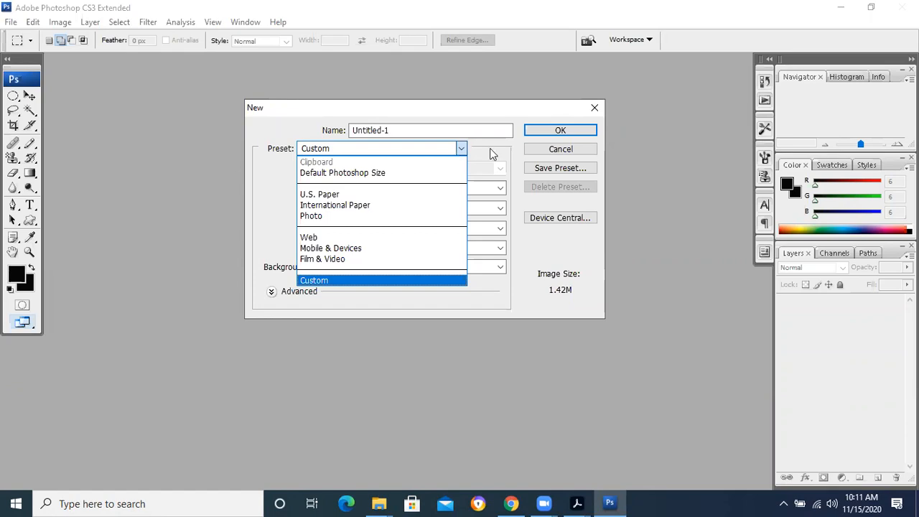
left_click(336, 151)
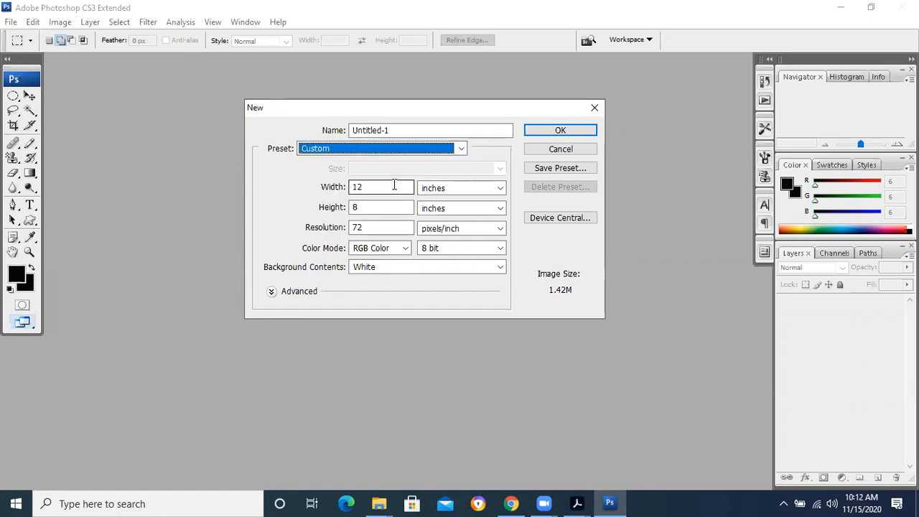
left_click(451, 187)
left_click(433, 172)
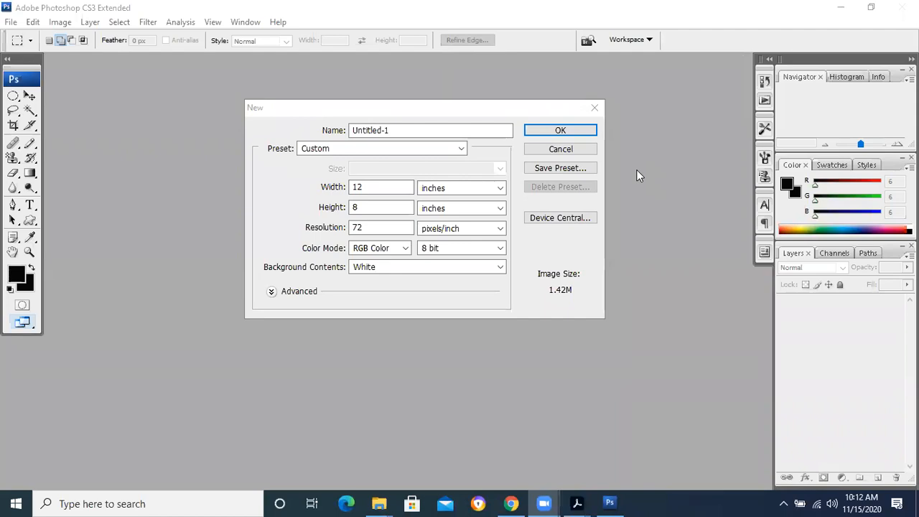
Review the color mode and bit depth choices for the new document, keeping RGB Color at 8 bit.
left_click(405, 248)
left_click(405, 249)
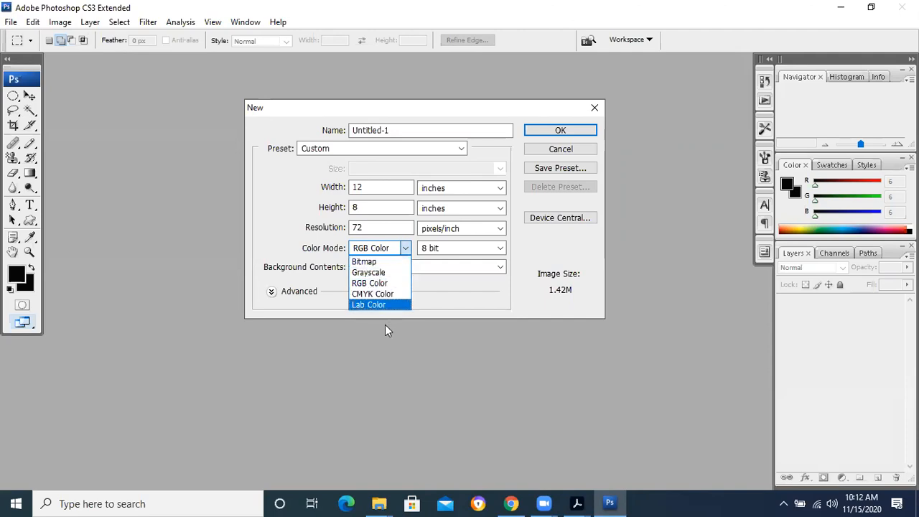
left_click(380, 284)
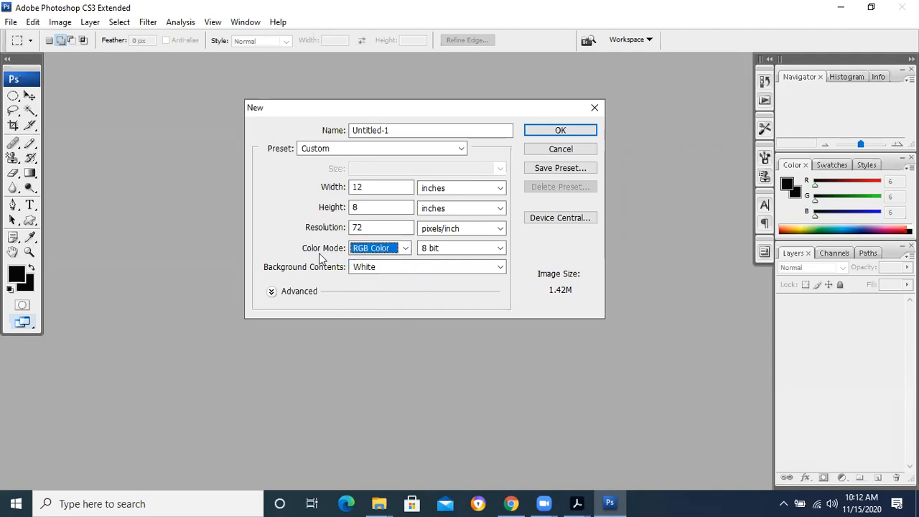
left_click(500, 248)
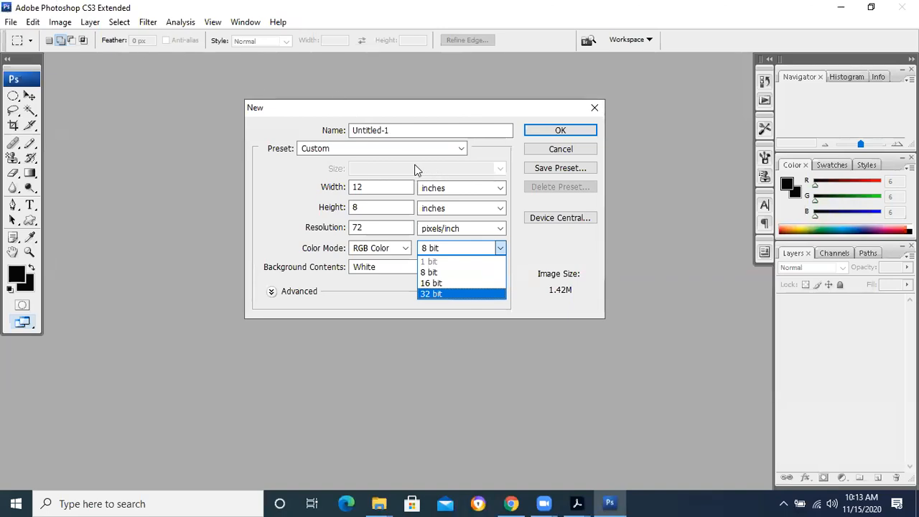
left_click(547, 249)
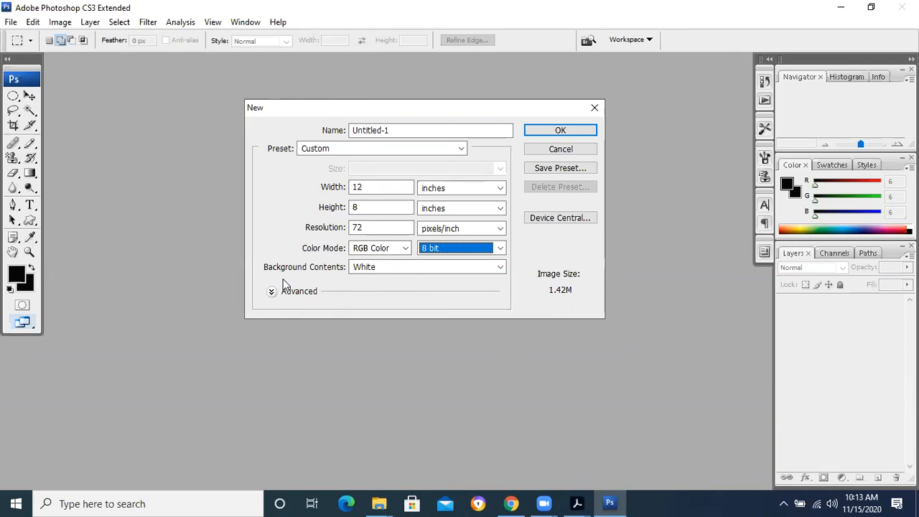
Review the background contents choices and the advanced color profile and pixel aspect ratio settings.
left_click(503, 268)
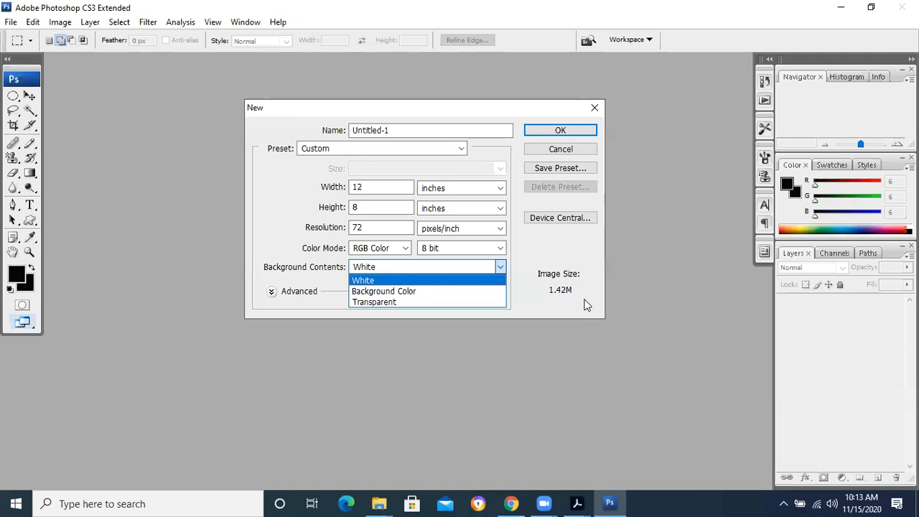
left_click(271, 296)
left_click(271, 293)
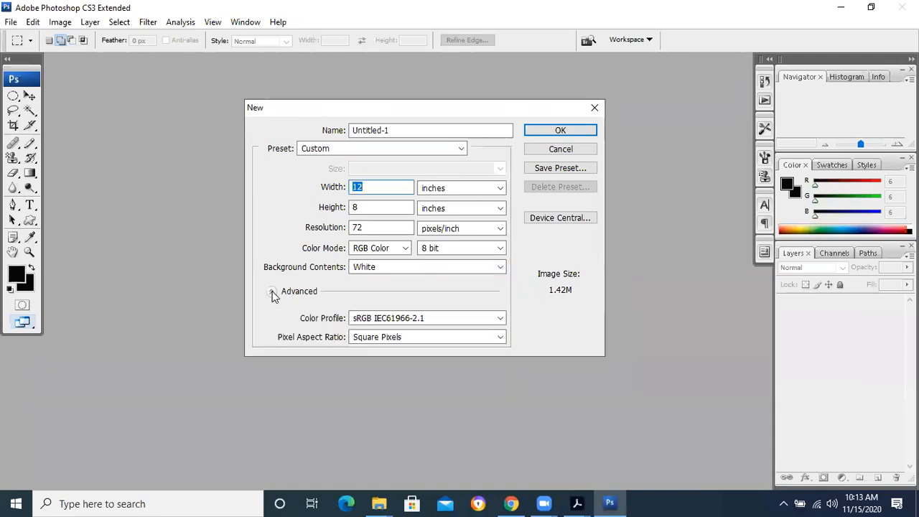
left_click(272, 292)
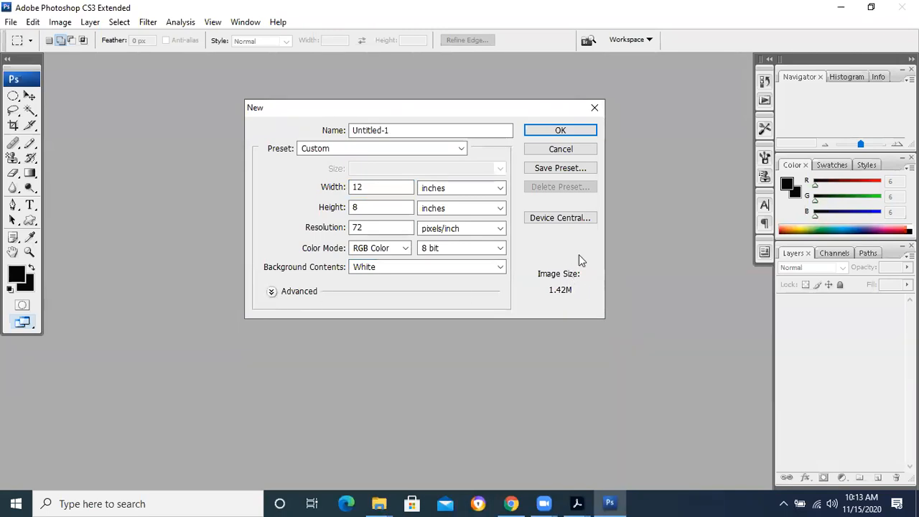
Create the new document at 12 by 8 inches and maximize its window.
left_click(379, 188)
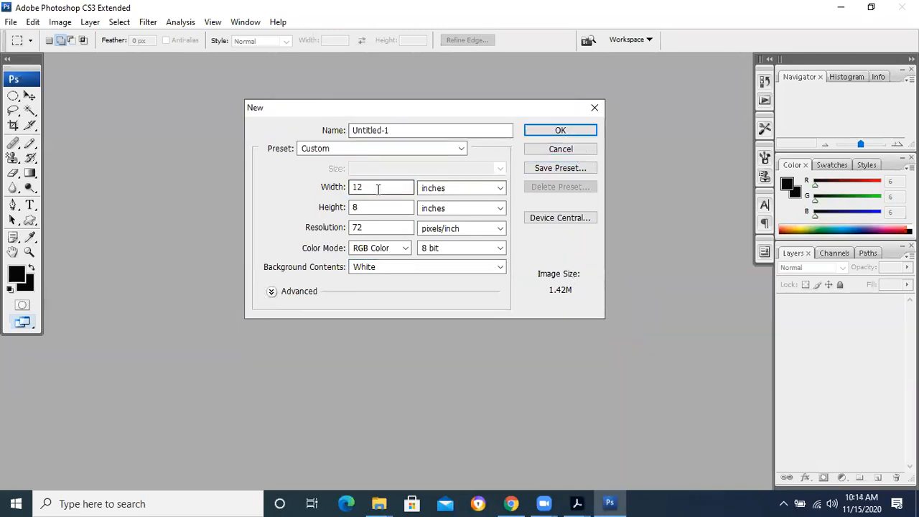
left_click(500, 188)
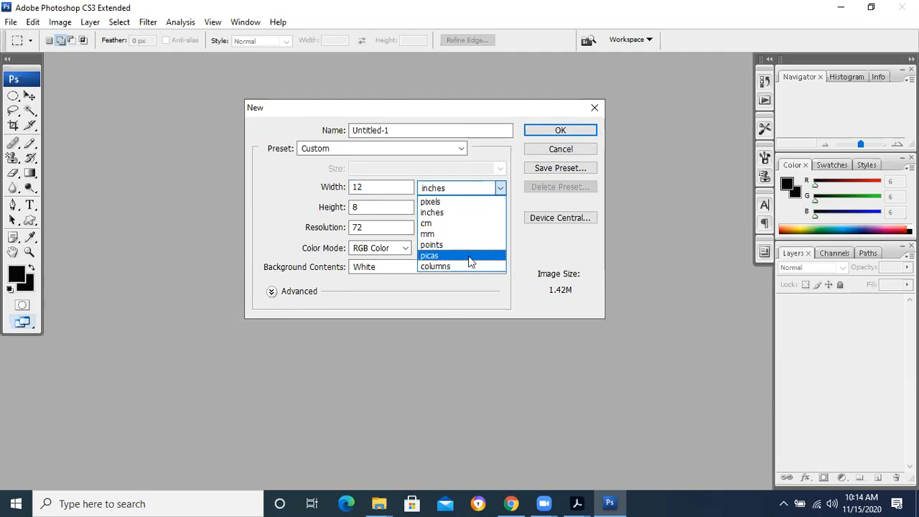
left_click(459, 211)
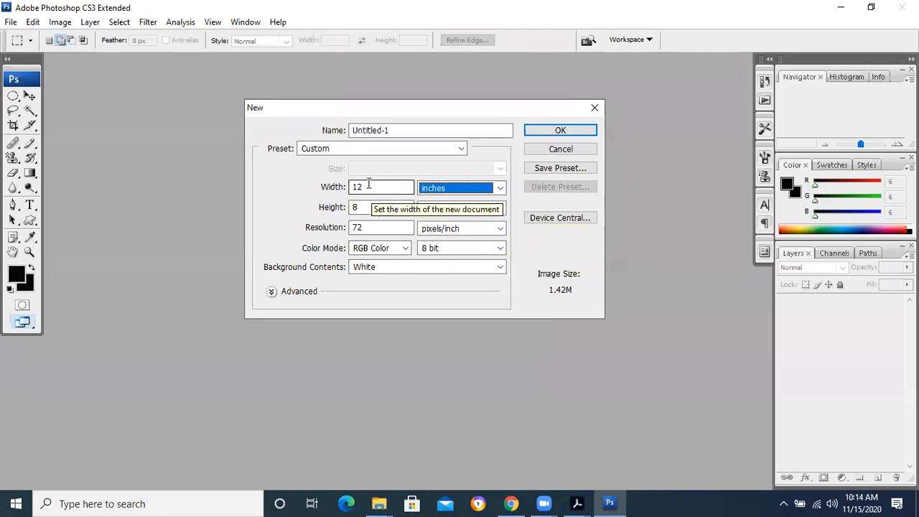
left_click(369, 207)
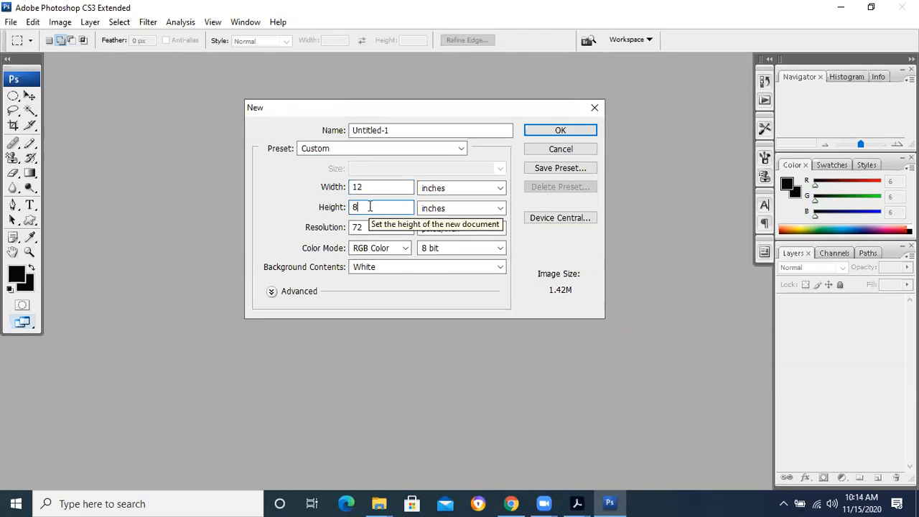
left_click(560, 131)
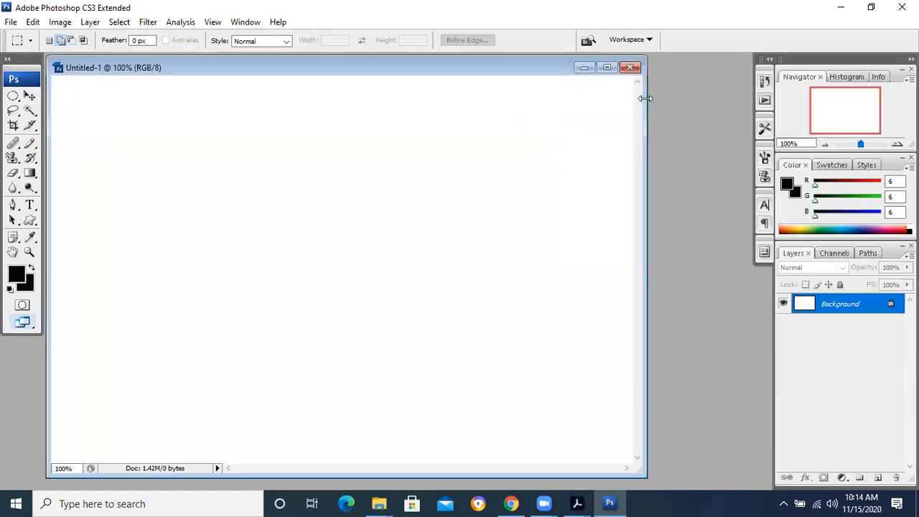
left_click_drag(645, 98, 709, 97)
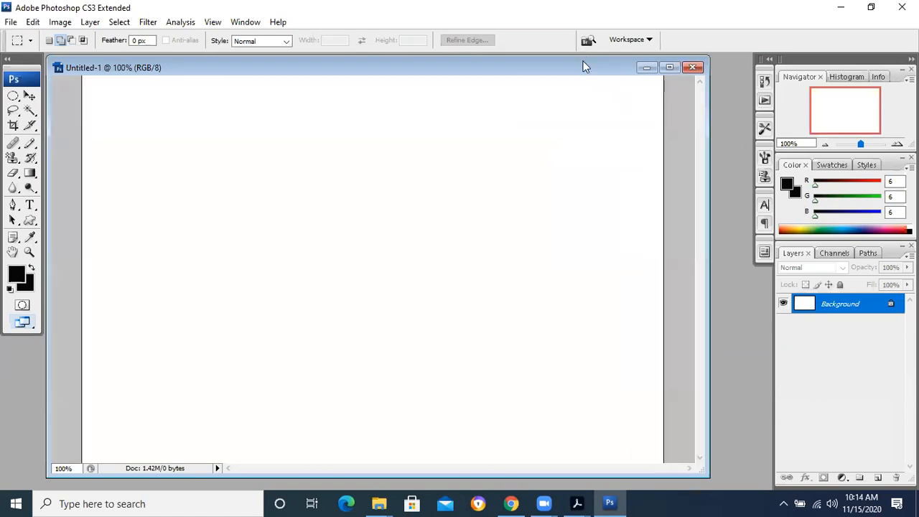
left_click(671, 66)
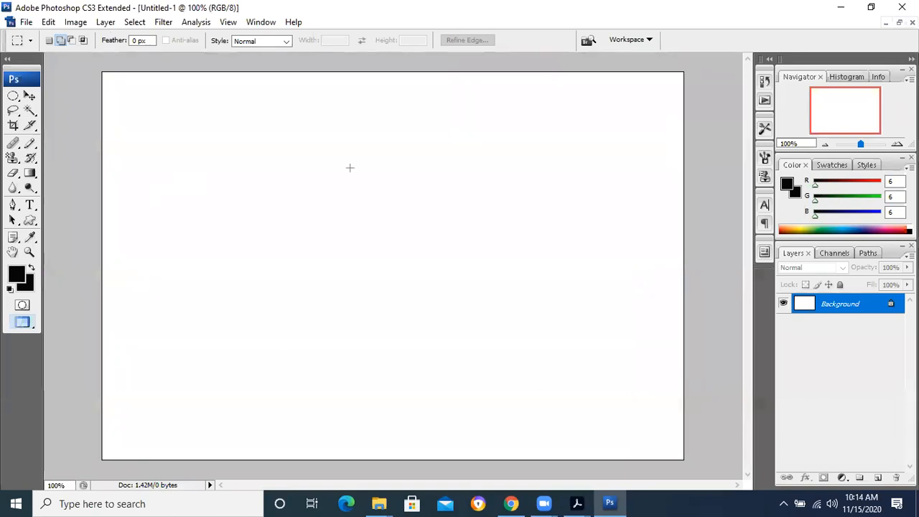
Look over the Marquee tool variants, try the Magic Wand Tool on the blank canvas and clear the selection.
left_click(16, 98)
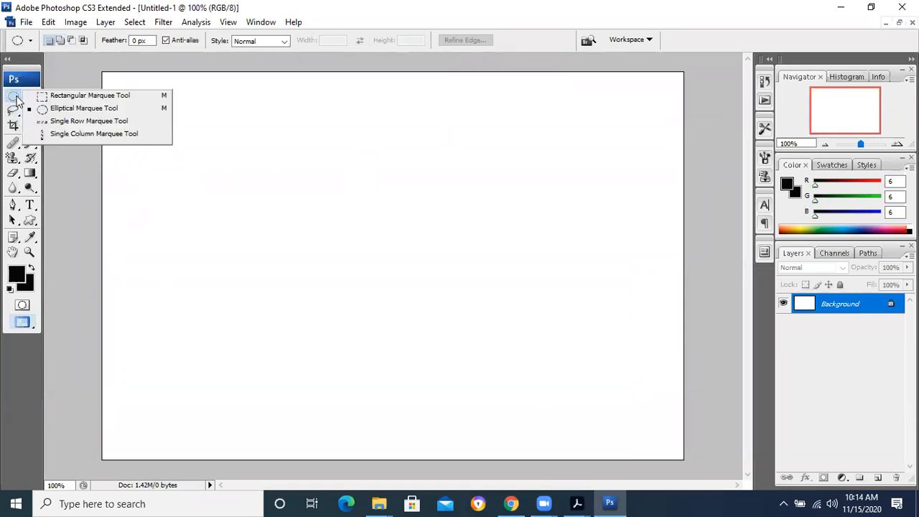
left_click(68, 171)
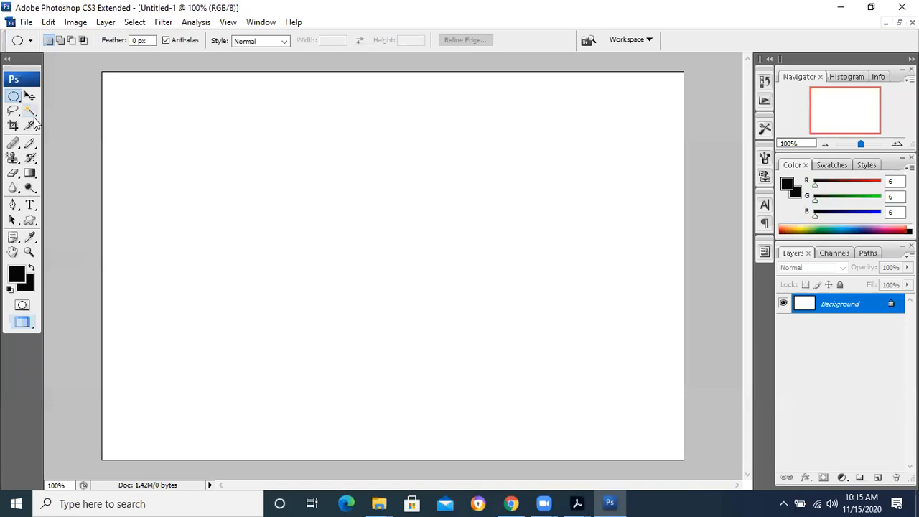
left_click_drag(29, 120, 77, 127)
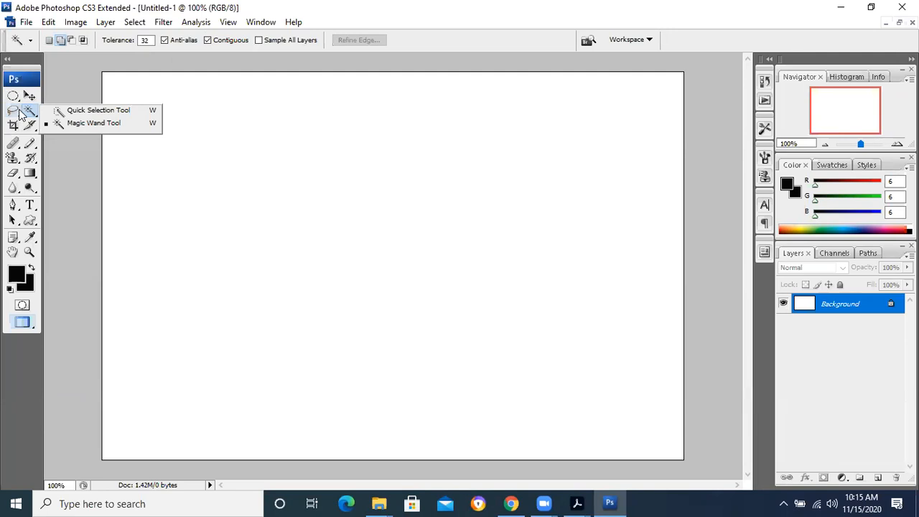
left_click(110, 124)
left_click(109, 124)
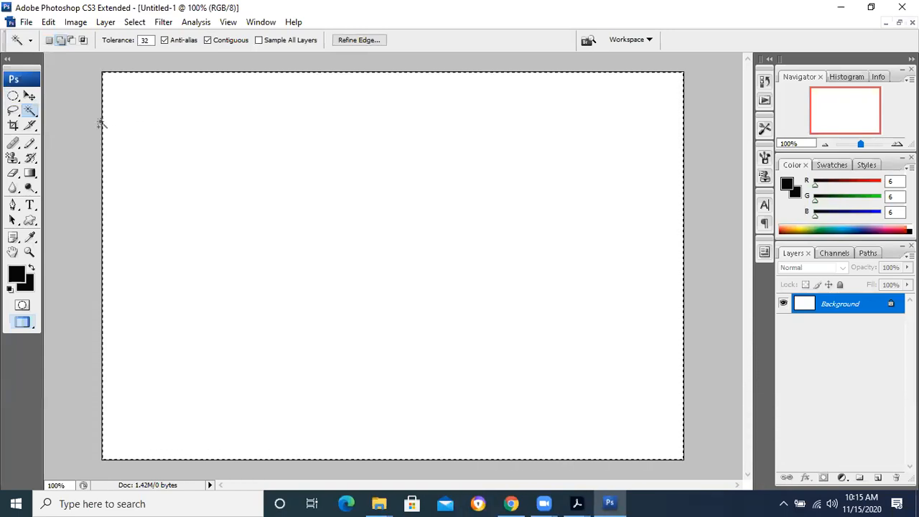
key("ctrl+d")
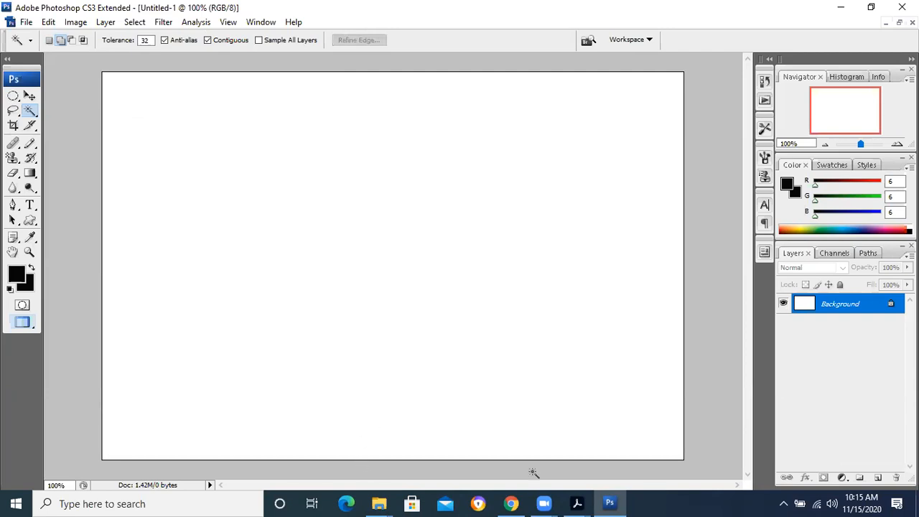
Switch to the Chapter 7 PDF in Acrobat and read the Objective Type Questions on page 15.
mouse_move(588, 496)
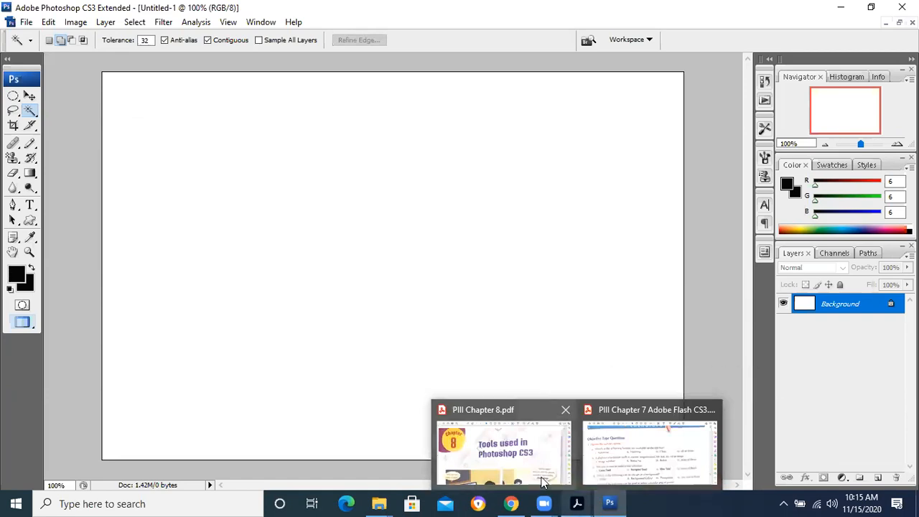
left_click(576, 501)
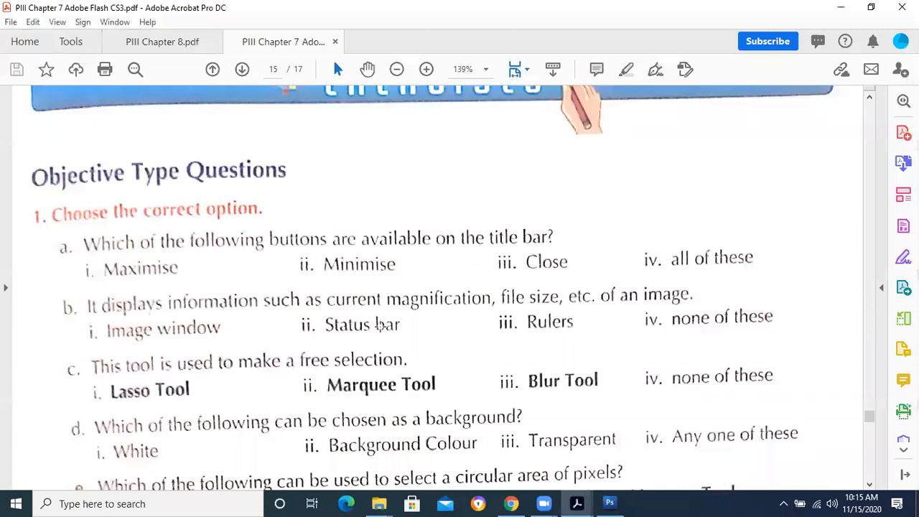
scroll(380, 325, "down", 1)
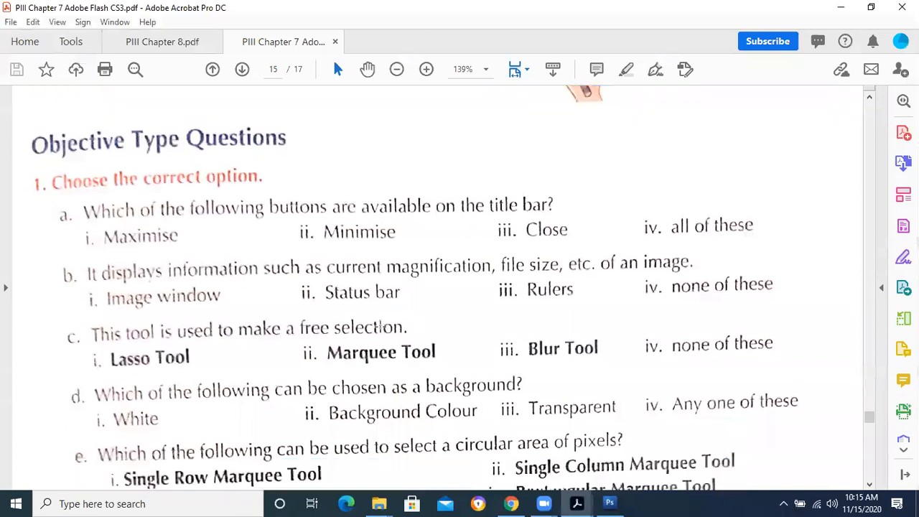
scroll(380, 326, "down", 1)
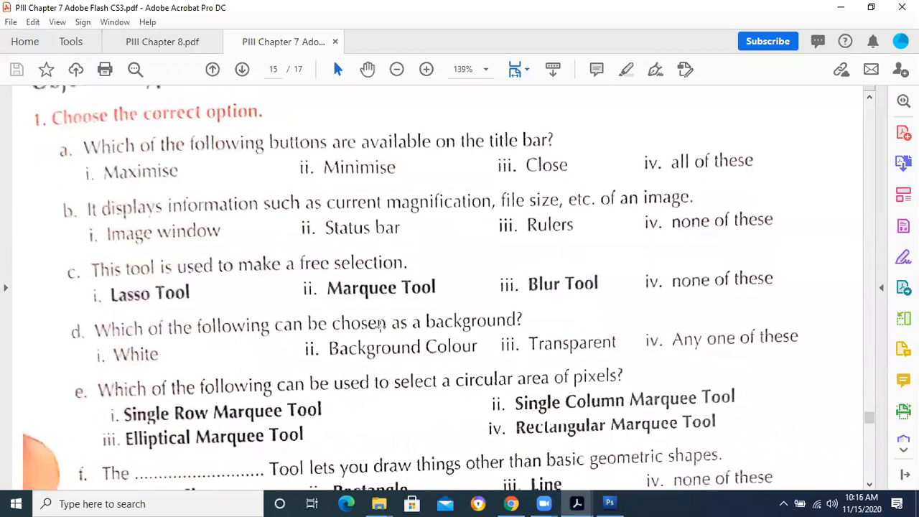
scroll(382, 325, "down", 1)
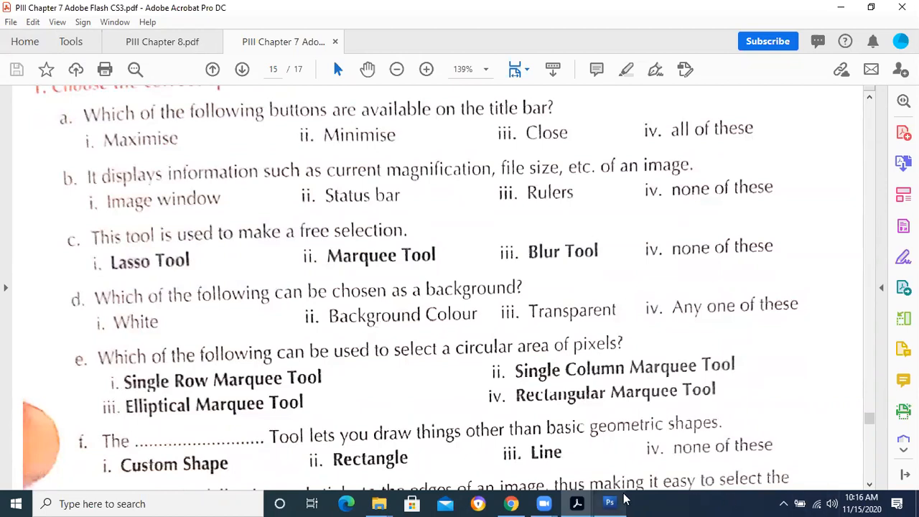
Go to Changing Background and Foreground Colours on page 4 and mark the words "Eye Dropper Tool" by selecting them.
left_click_drag(868, 422, 848, 175)
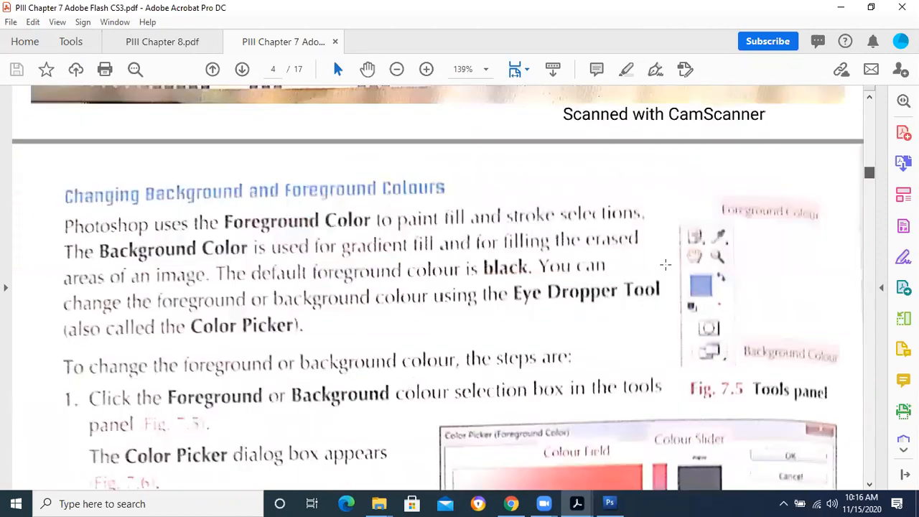
left_click_drag(512, 285, 682, 304)
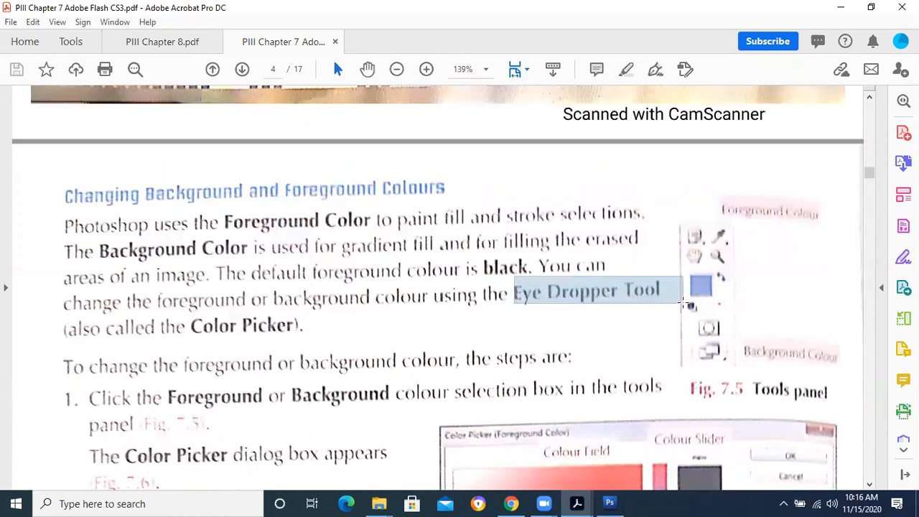
left_click_drag(514, 276, 666, 315)
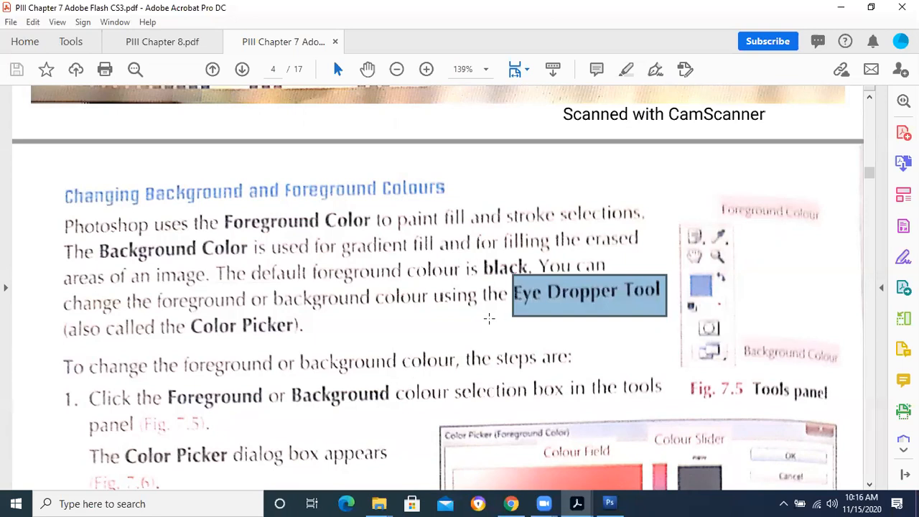
left_click(324, 328)
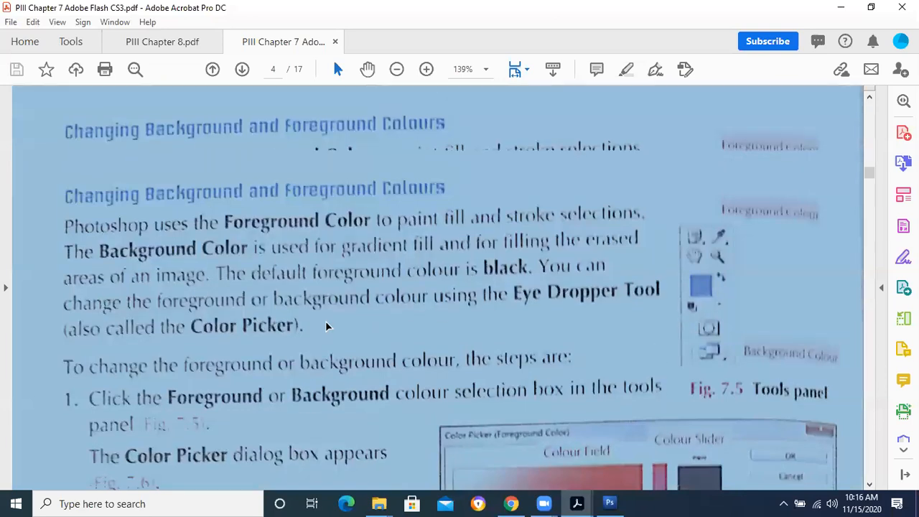
Read on through the Marquee Tools section to the Lasso Tools section on page 5.
scroll(325, 327, "down", 5)
scroll(325, 326, "down", 4)
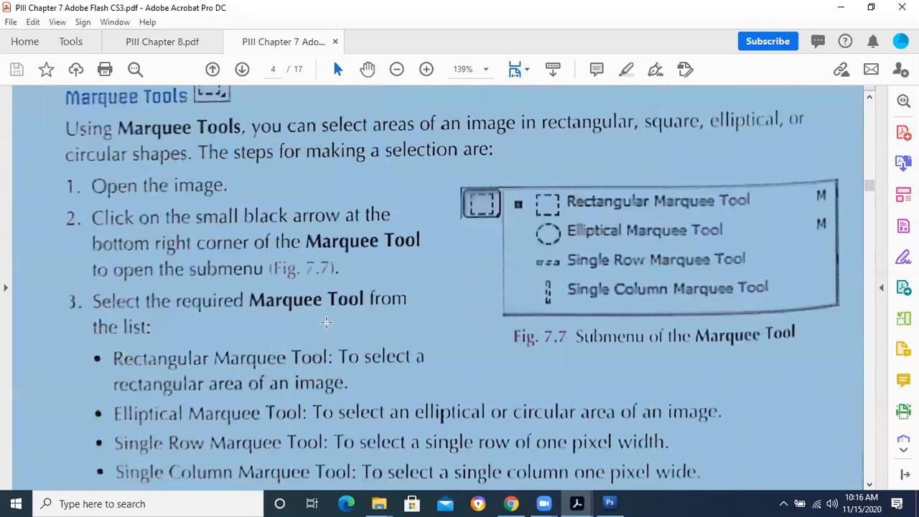
scroll(325, 321, "down", 5)
scroll(325, 321, "down", 5)
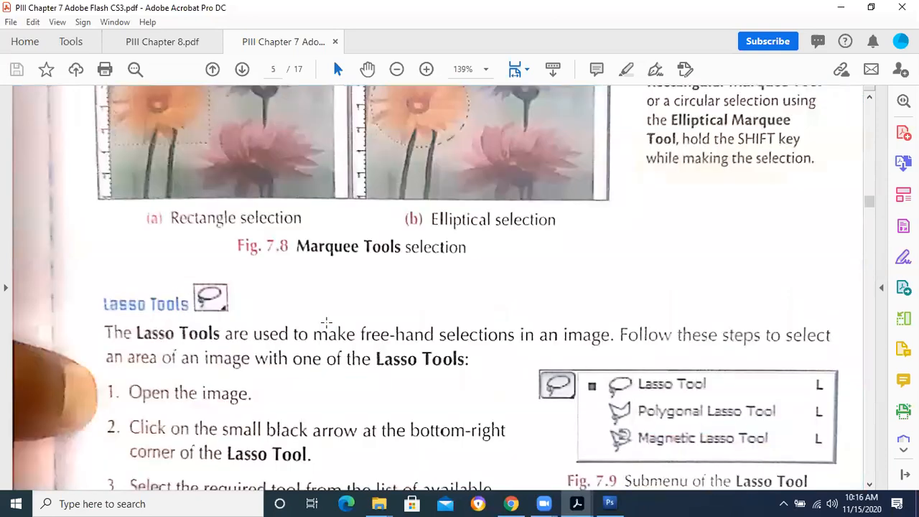
scroll(325, 321, "down", 3)
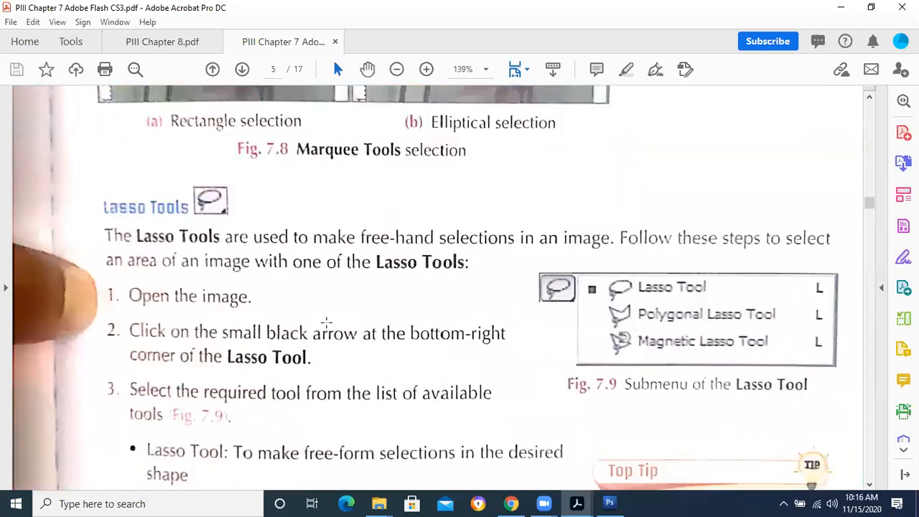
Read the Marquee Tools selection figure, its Top Tip and the Lasso Tools steps on page 5 of the PDF.
scroll(325, 322, "down", 3)
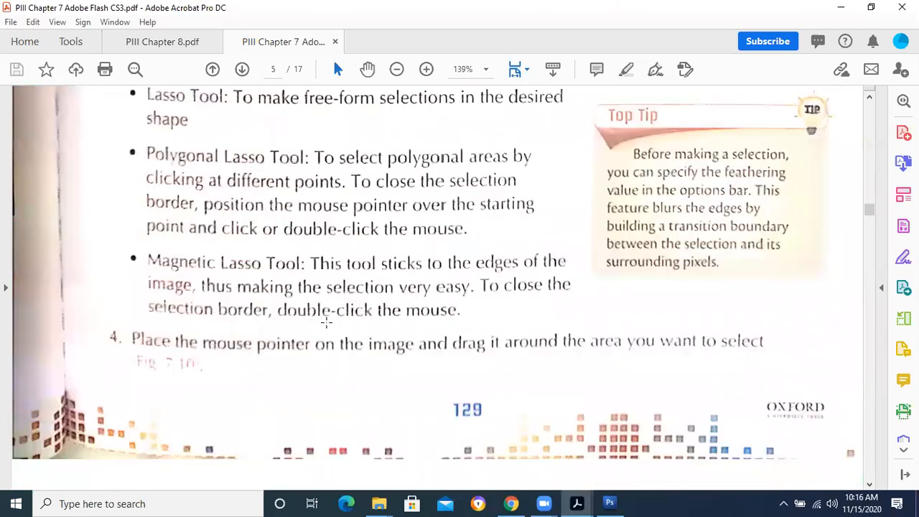
scroll(325, 323, "up", 3)
scroll(325, 322, "down", 1)
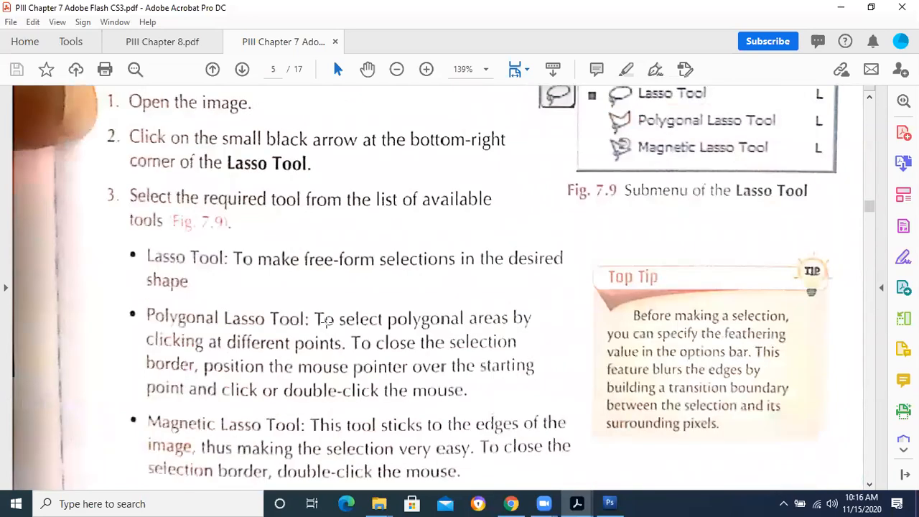
scroll(325, 322, "up", 5)
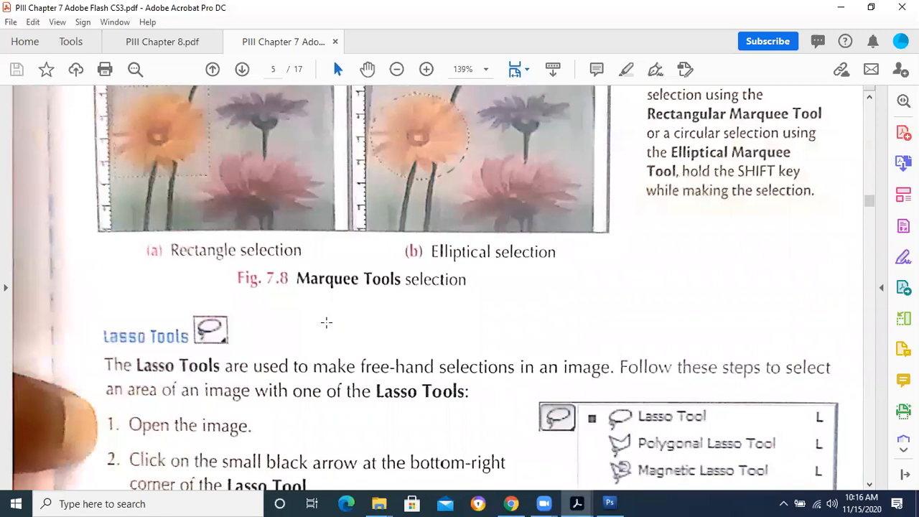
scroll(326, 322, "up", 6)
scroll(326, 322, "down", 2)
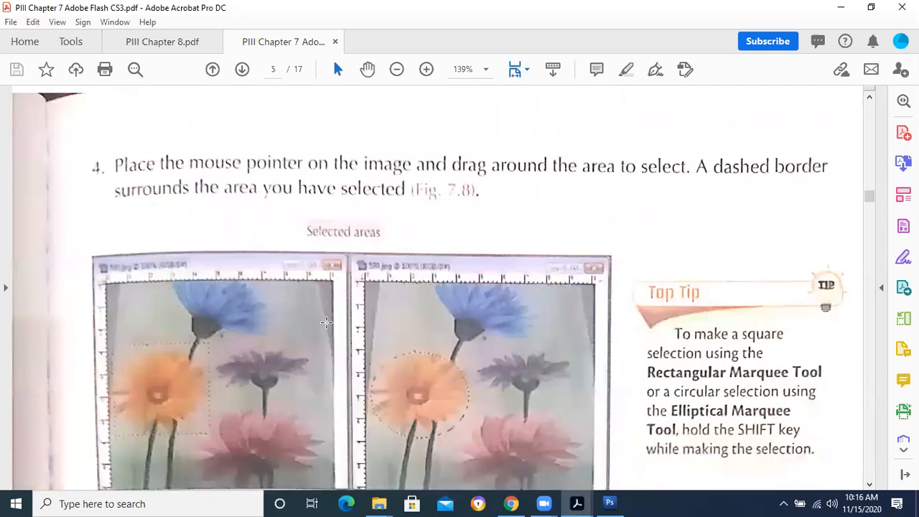
scroll(325, 322, "down", 3)
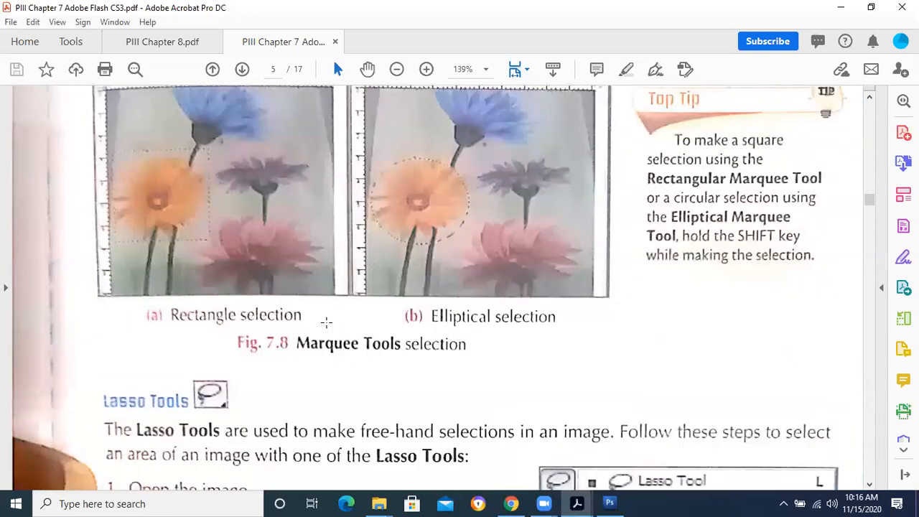
scroll(326, 323, "down", 3)
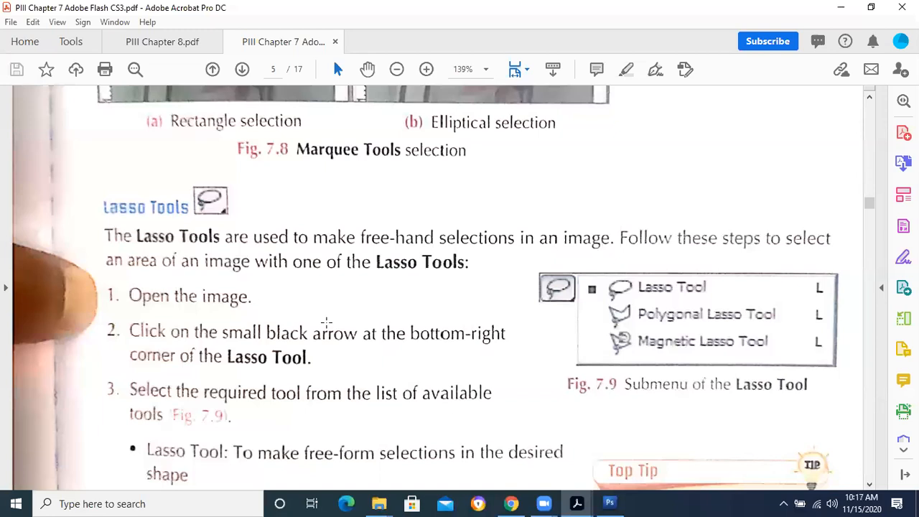
left_click(426, 435)
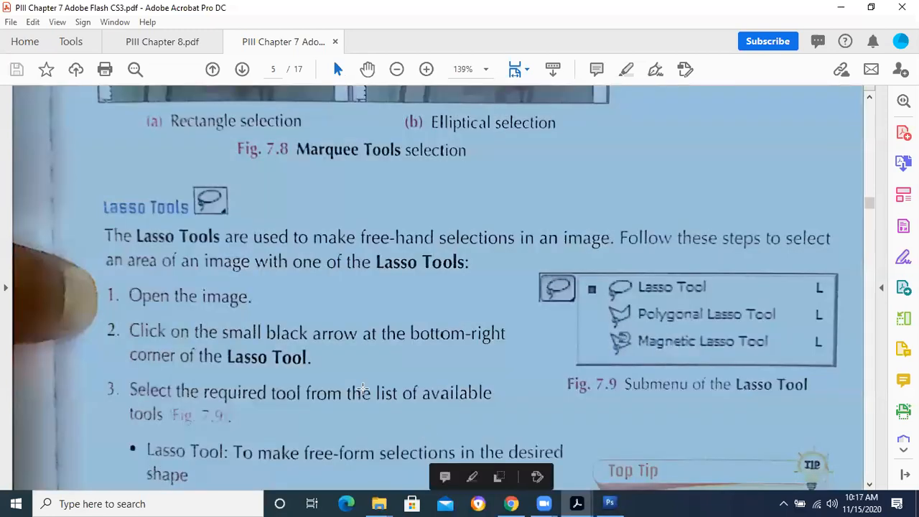
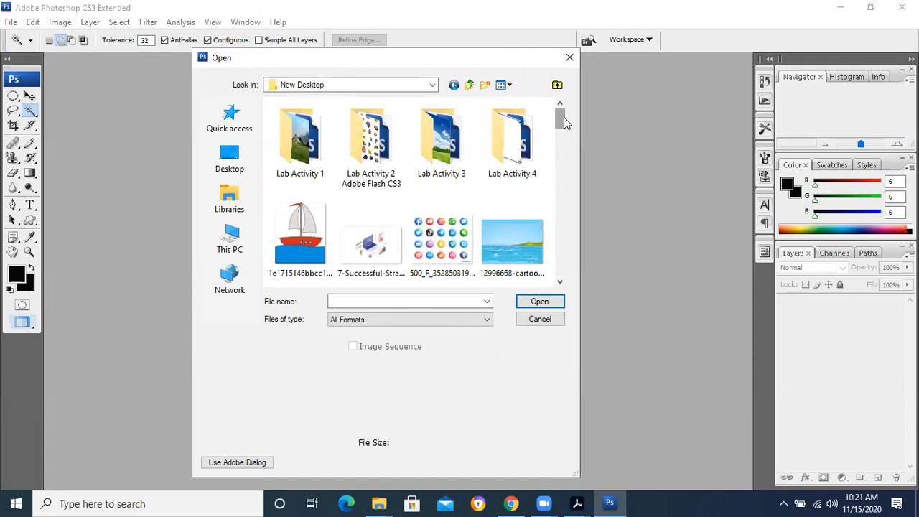
Open the image 12996668-cartoon-nature-landscape-sea in Photoshop and display it in a floating window.
left_click(536, 224)
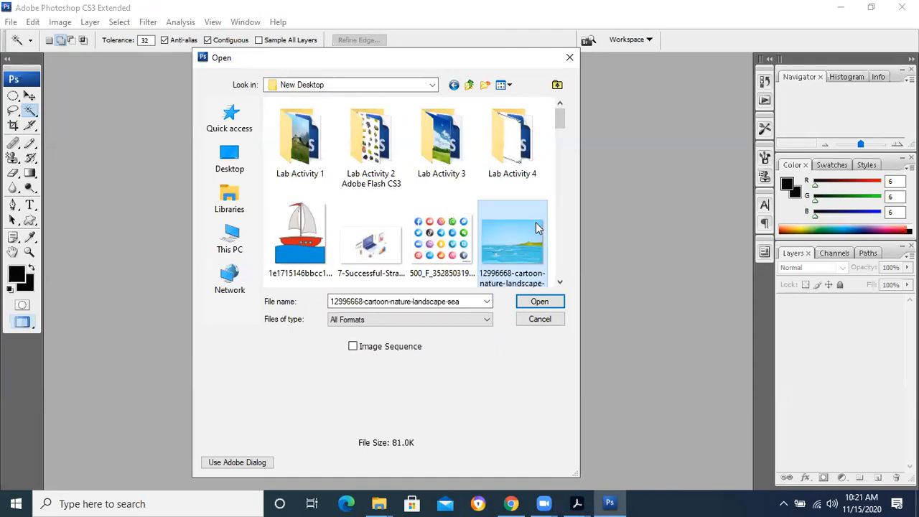
double_click(537, 228)
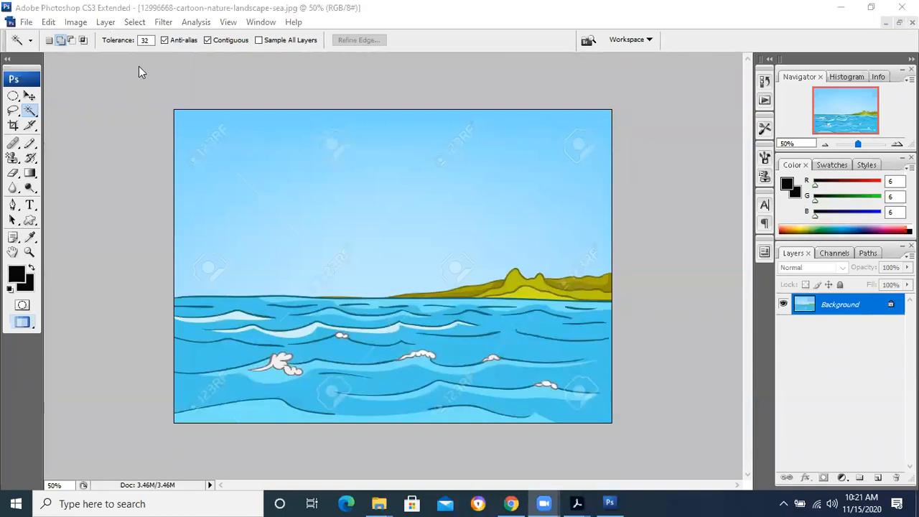
left_click(899, 22)
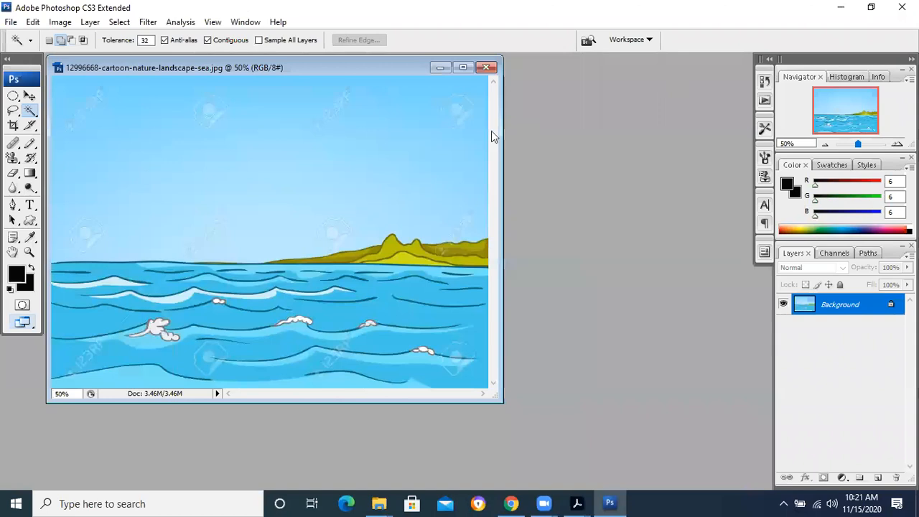
Open the sailboat image and place its window so that it partly overlaps the sea landscape.
left_click(605, 124)
key("ctrl+o")
left_click(322, 225)
double_click(519, 223)
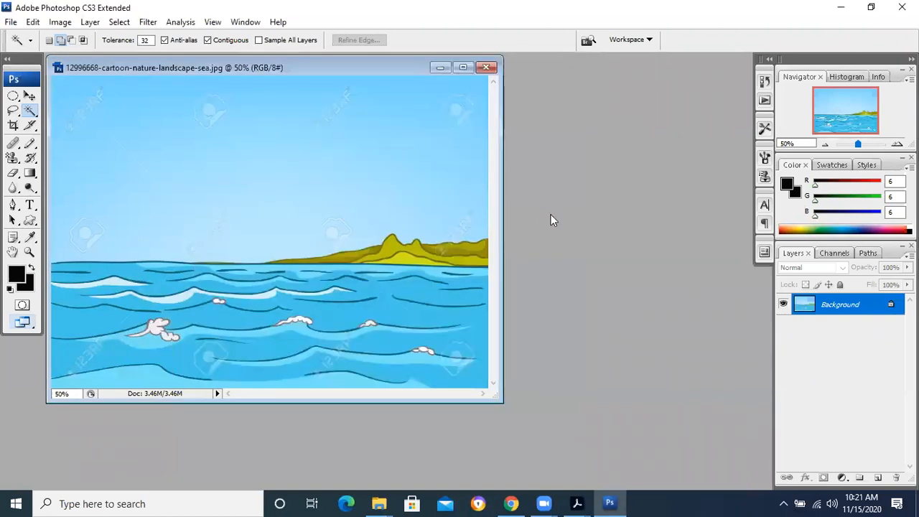
left_click_drag(239, 77, 655, 115)
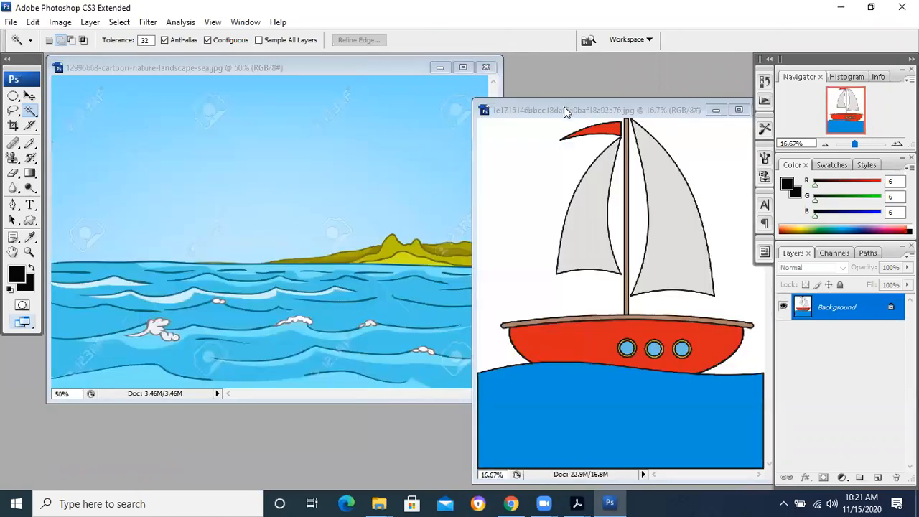
left_click(528, 108)
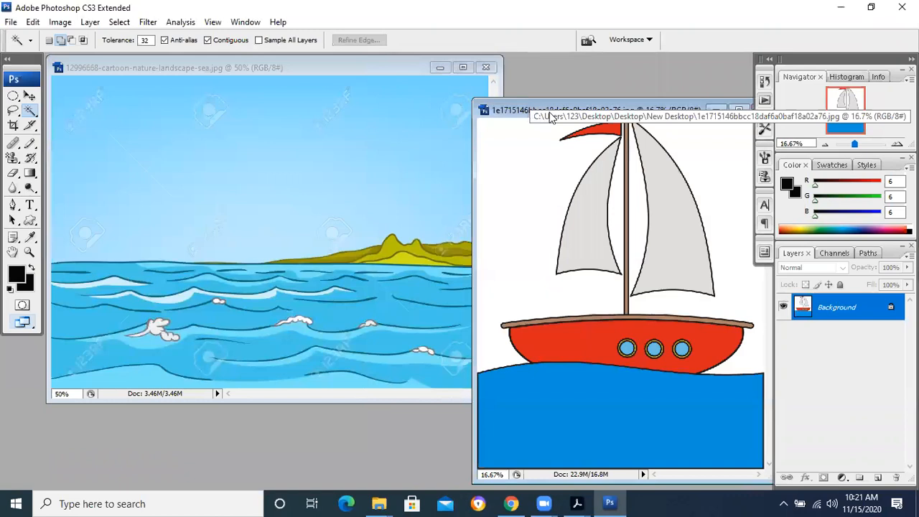
left_click_drag(410, 94, 392, 89)
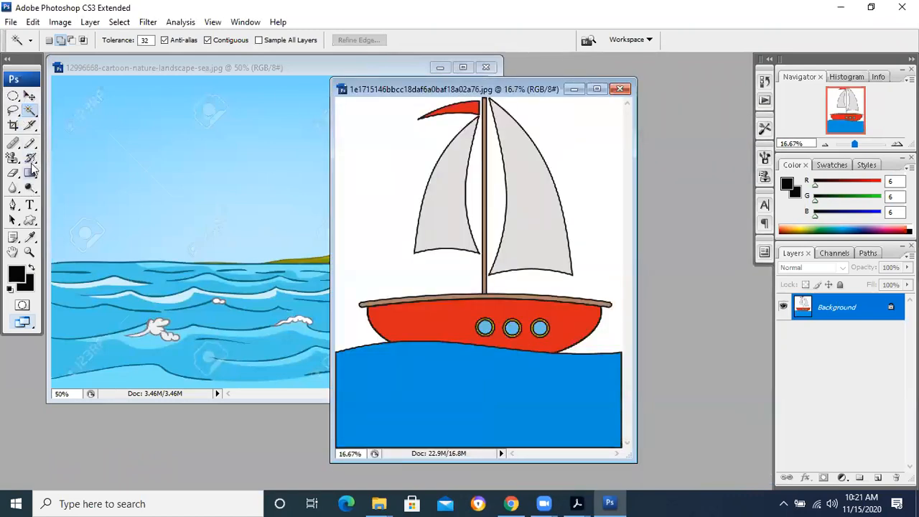
Select the sailboat with the Rectangular Marquee Tool and copy it into the sea image with the Move Tool.
left_click(13, 95)
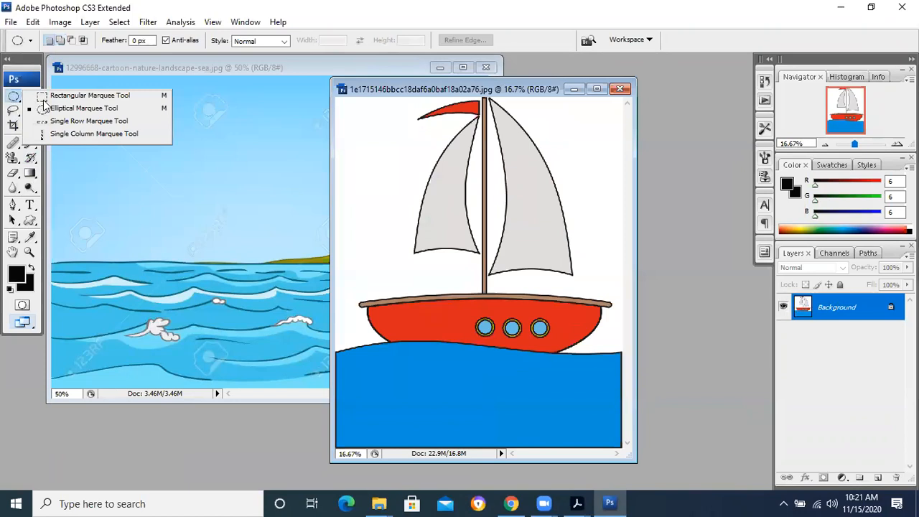
left_click(47, 100)
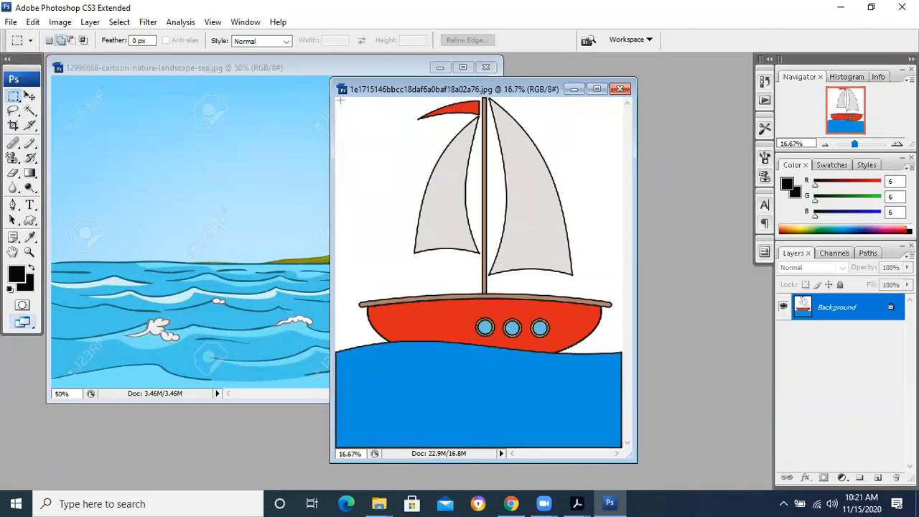
left_click_drag(341, 101, 628, 404)
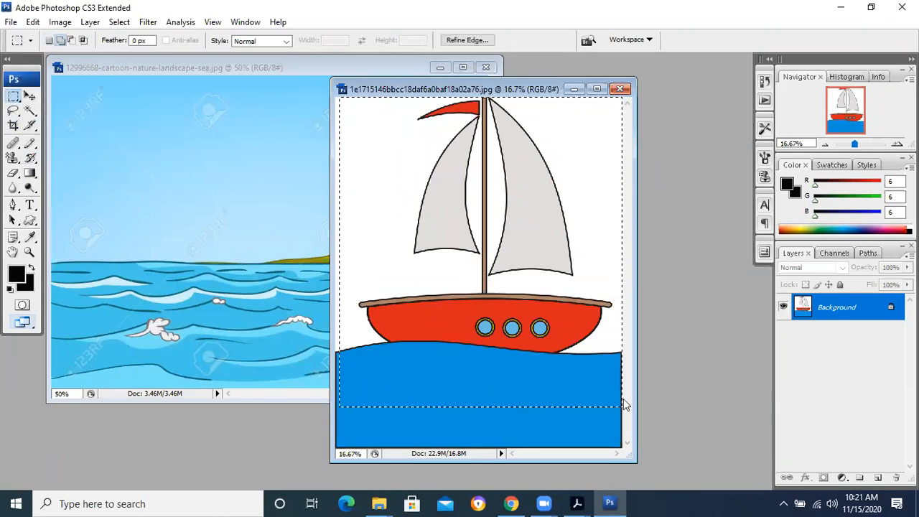
left_click(29, 95)
left_click_drag(543, 256, 270, 238)
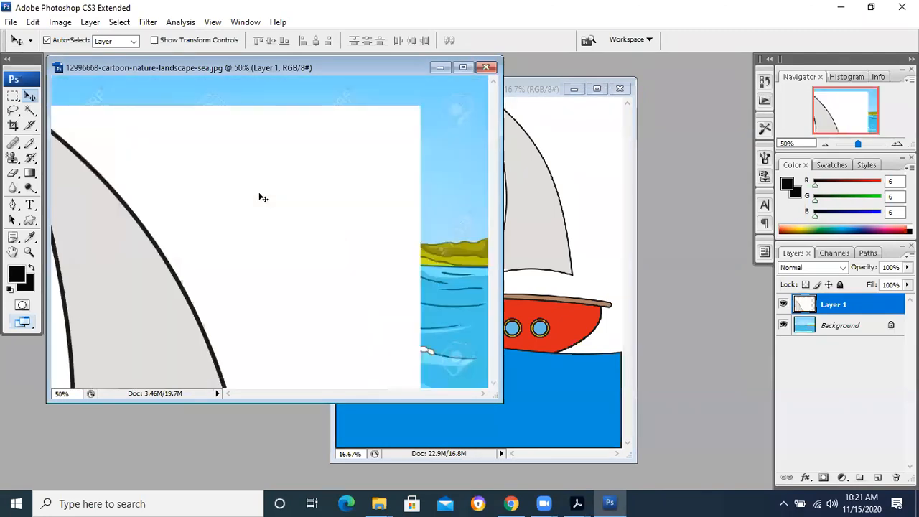
Scale the sailboat layer down to 14% with Free Transform, apply it, and position the boat on the water near the hills.
key("ctrl+t")
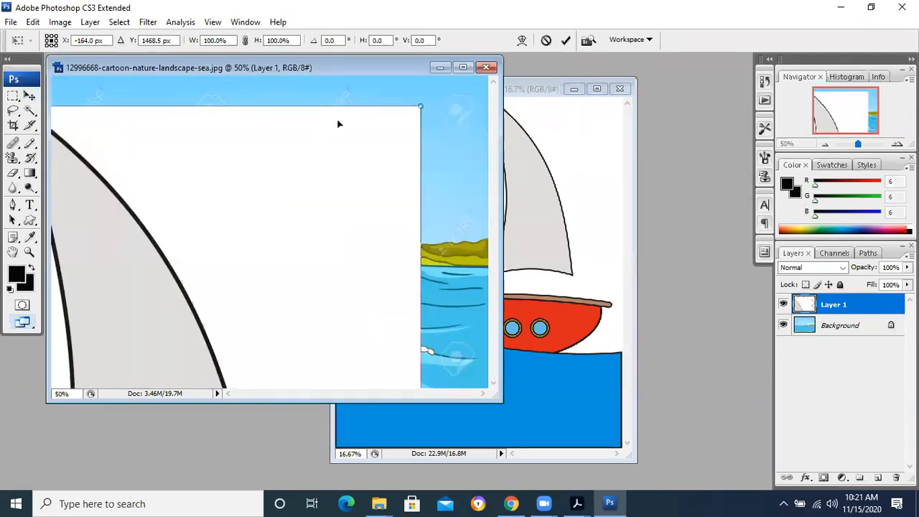
left_click_drag(421, 108, 203, 324)
left_click_drag(148, 367, 352, 150)
left_click_drag(404, 128, 222, 330)
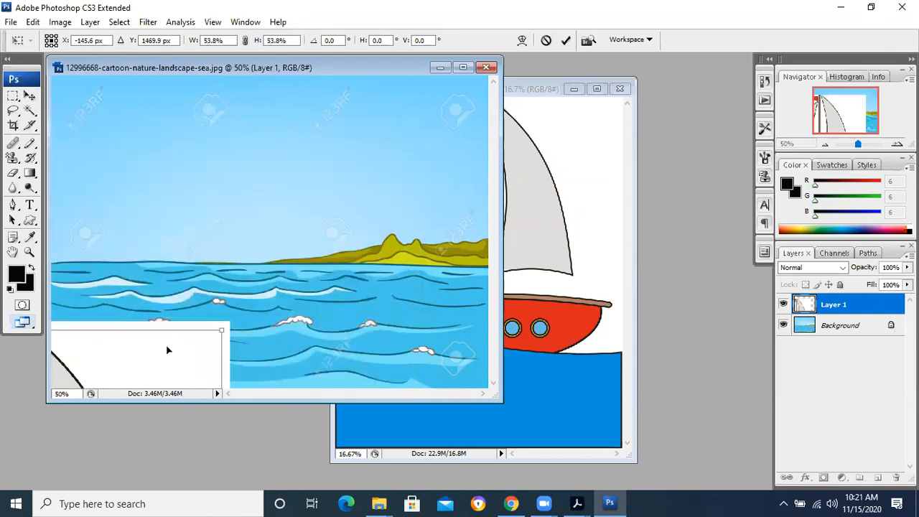
left_click_drag(414, 122, 266, 327)
left_click_drag(180, 343, 373, 165)
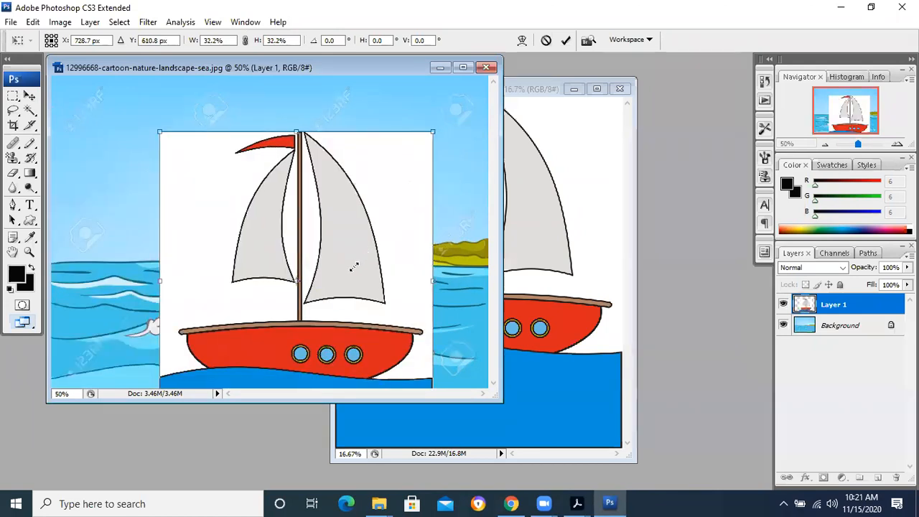
left_click_drag(304, 322, 278, 300)
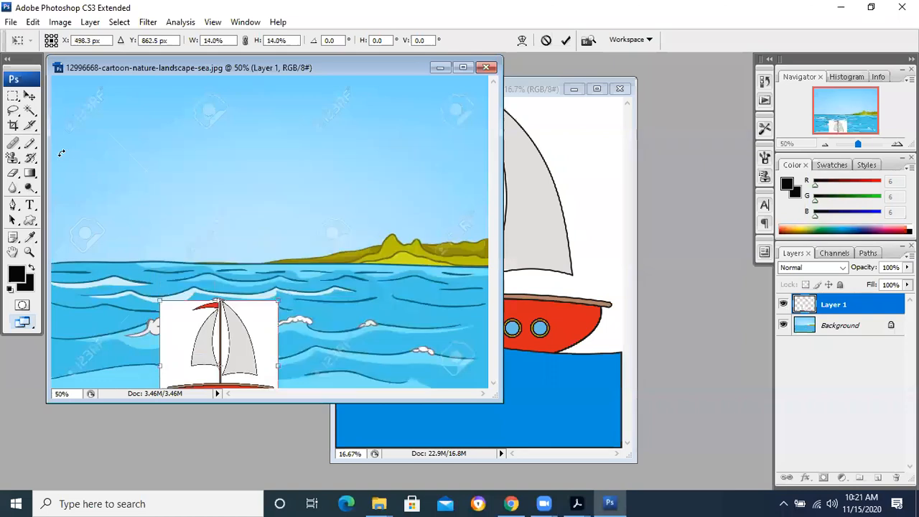
left_click(27, 96)
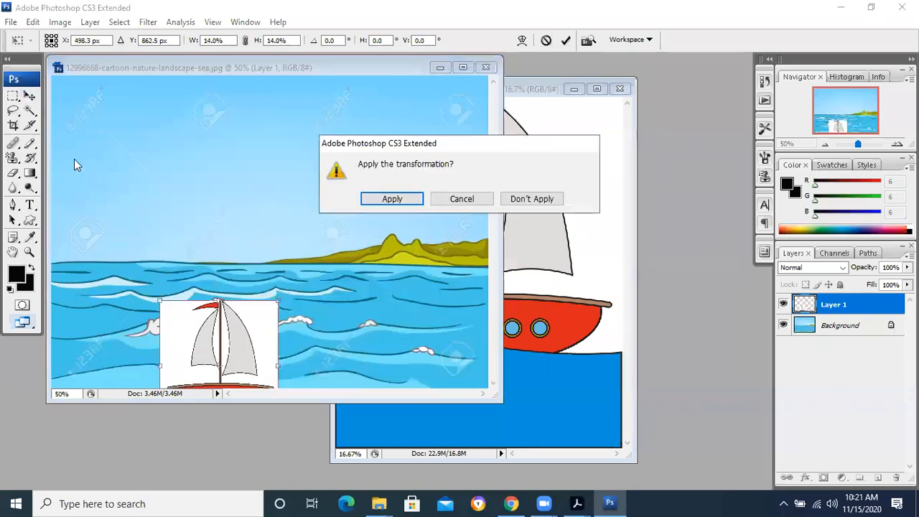
left_click(386, 198)
left_click_drag(235, 342, 418, 270)
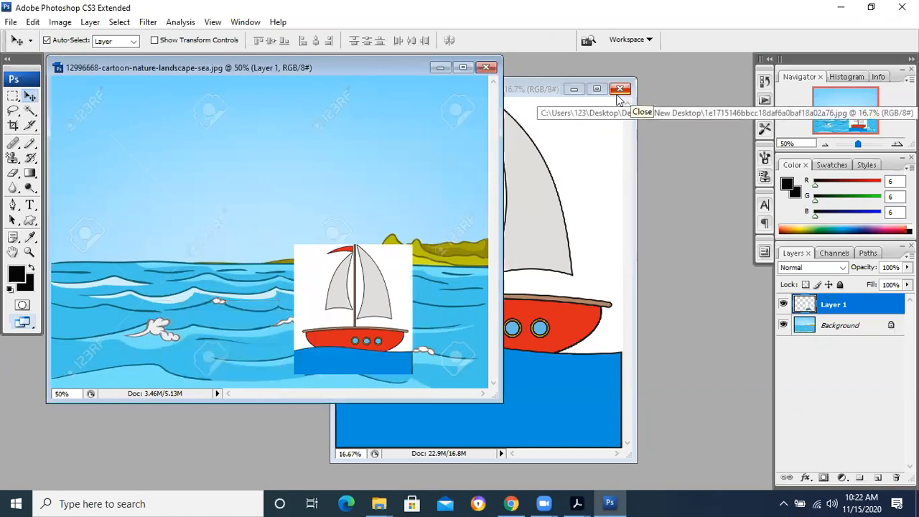
Deselect the area in the original sailboat image and rub over the left sail's outer edge with a 35 px Eraser Tool.
left_click(522, 95)
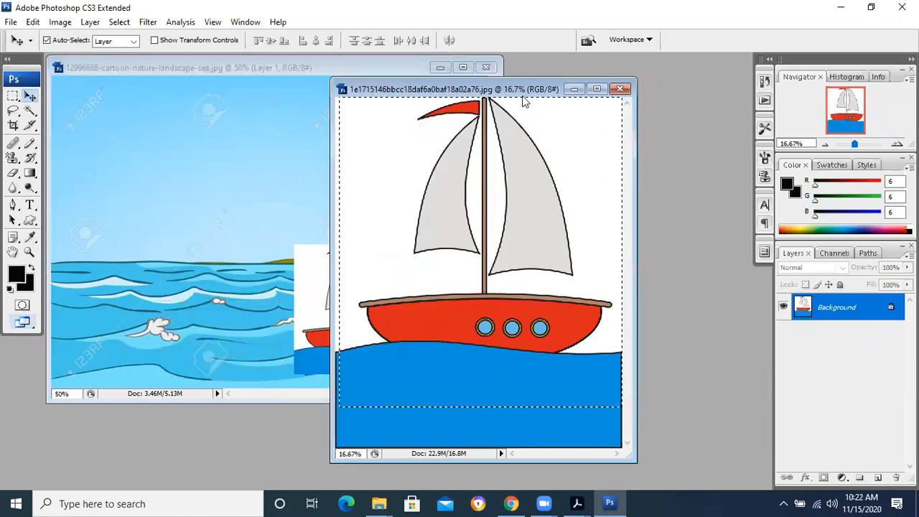
key("ctrl+d")
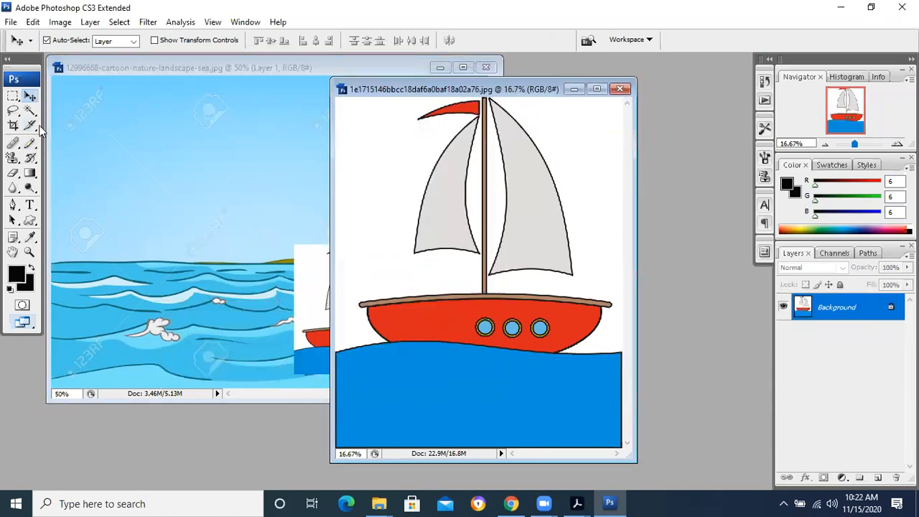
left_click(14, 173)
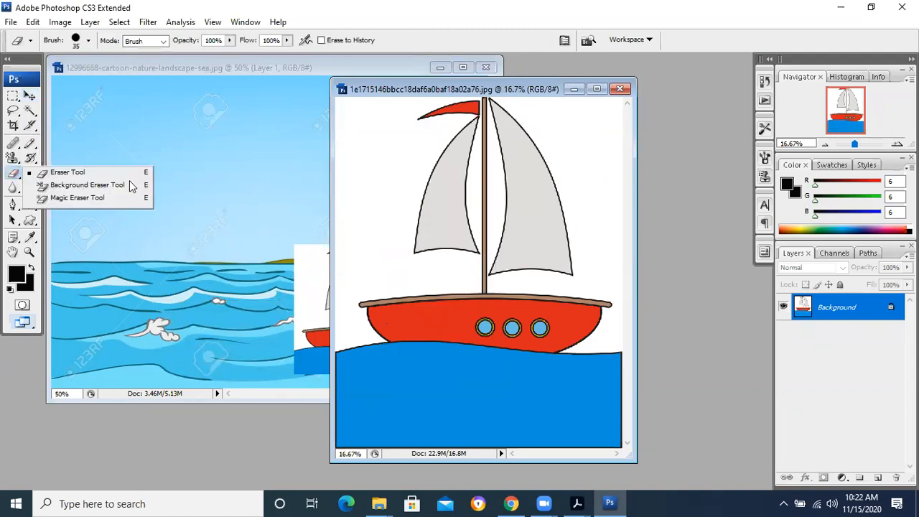
left_click(59, 173)
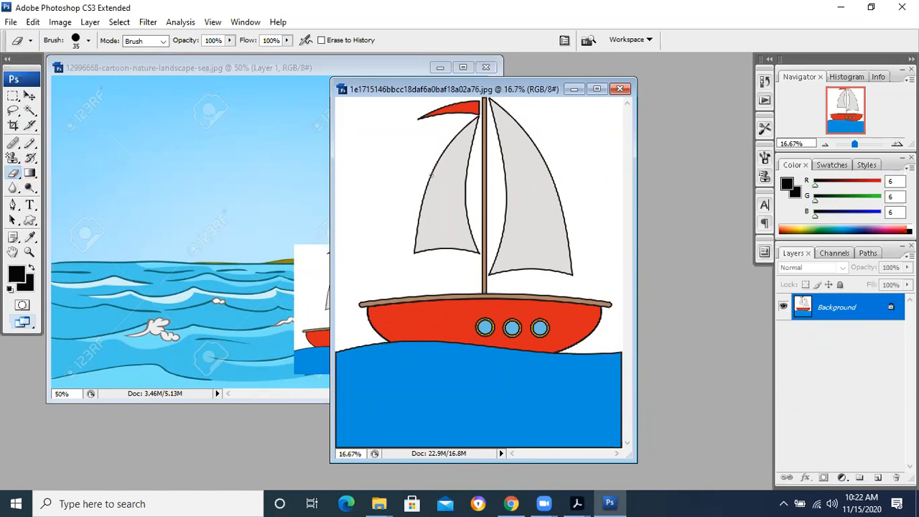
left_click(88, 41)
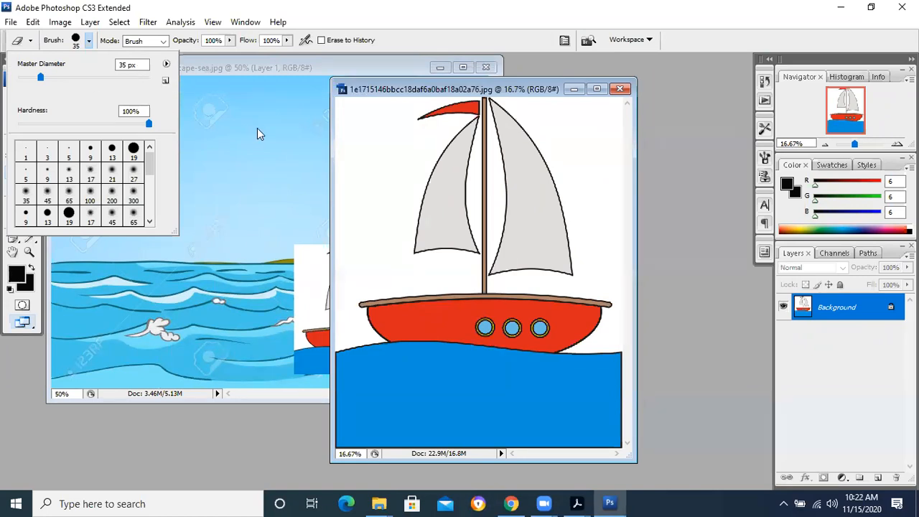
mouse_move(434, 173)
left_mouse_down()
mouse_move(432, 194)
mouse_move(422, 180)
mouse_move(424, 188)
left_mouse_up()
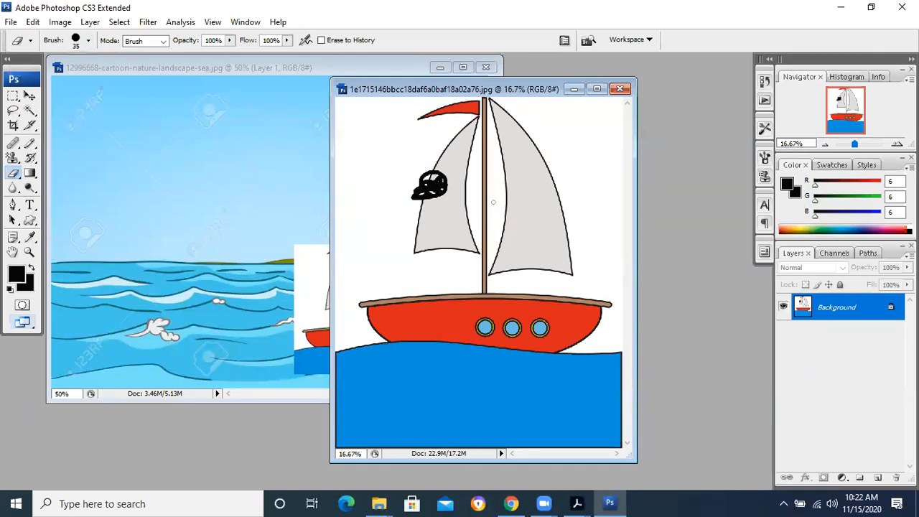
mouse_move(416, 175)
left_mouse_down()
mouse_move(440, 176)
mouse_move(406, 192)
mouse_move(445, 172)
left_mouse_up()
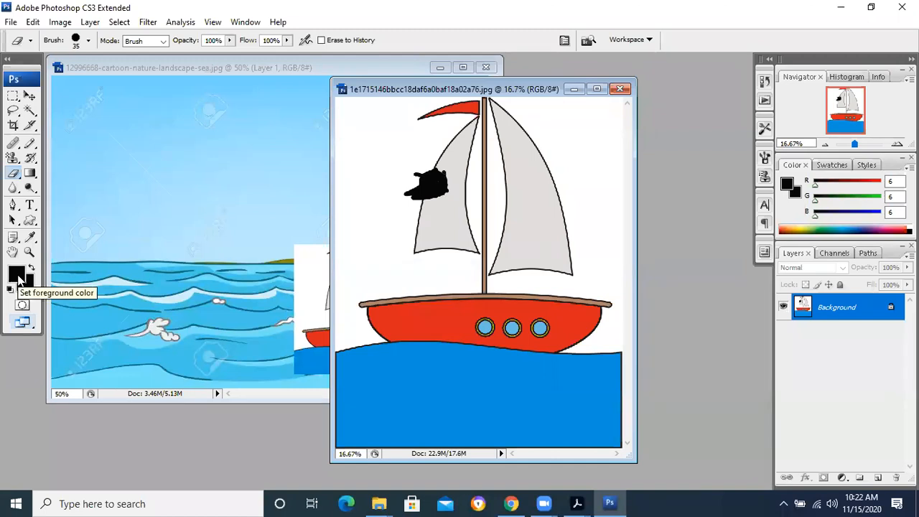
Set the foreground color to a near-white with RGB values 250, 250, 253.
left_click(17, 276)
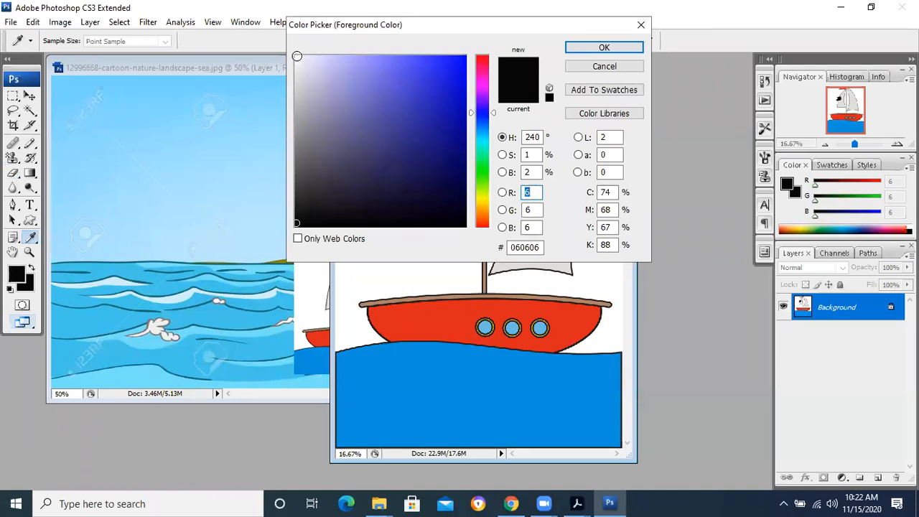
left_click(296, 56)
left_click(616, 46)
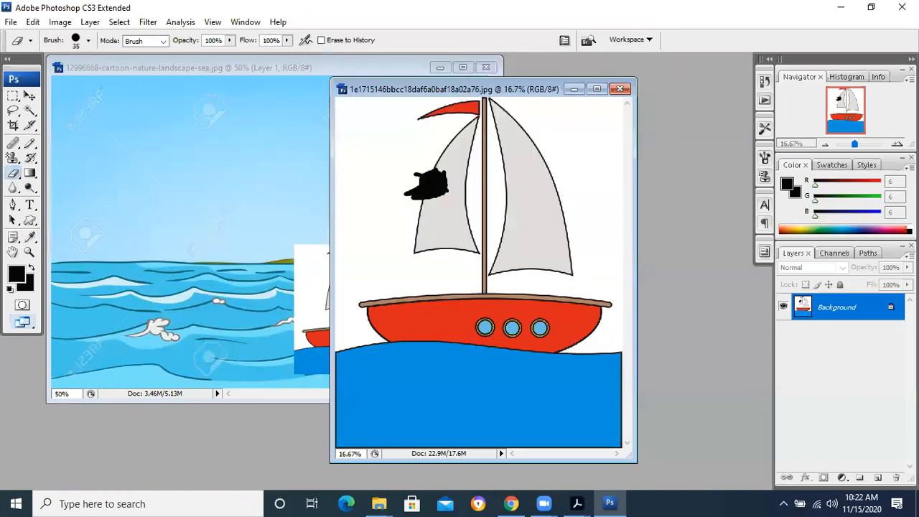
Enlarge the Eraser brush to 112 px and rub over the right sail's outer edge in the original sailboat image.
left_click(89, 40)
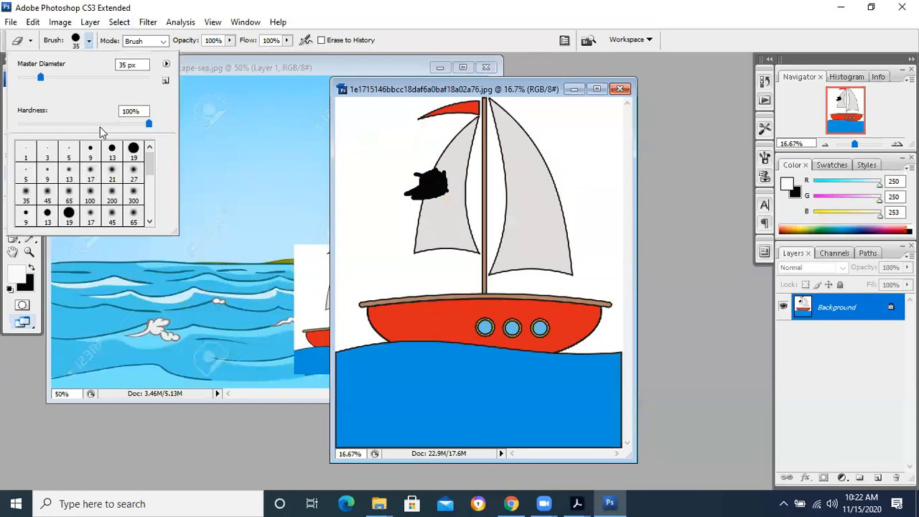
left_click(63, 77)
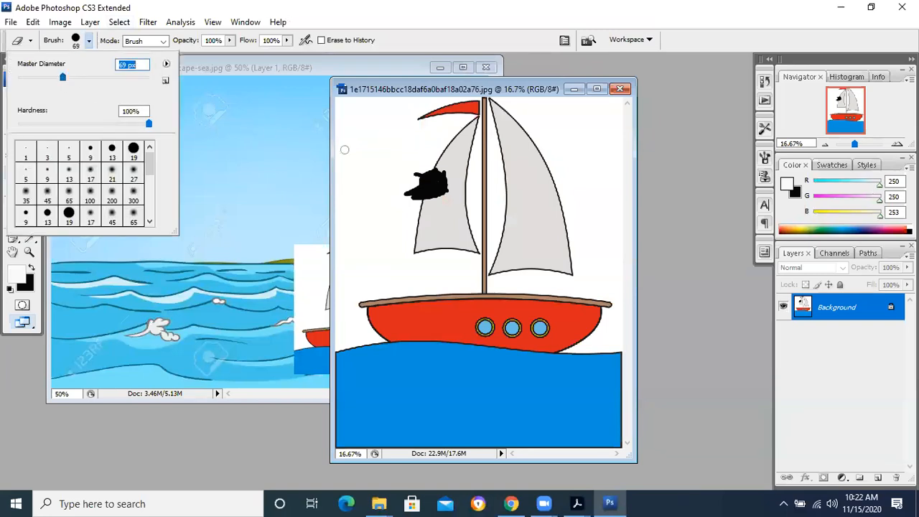
left_click(87, 78)
mouse_move(553, 204)
left_mouse_down()
mouse_move(567, 228)
mouse_move(580, 219)
mouse_move(579, 231)
mouse_move(562, 234)
mouse_move(554, 223)
left_mouse_up()
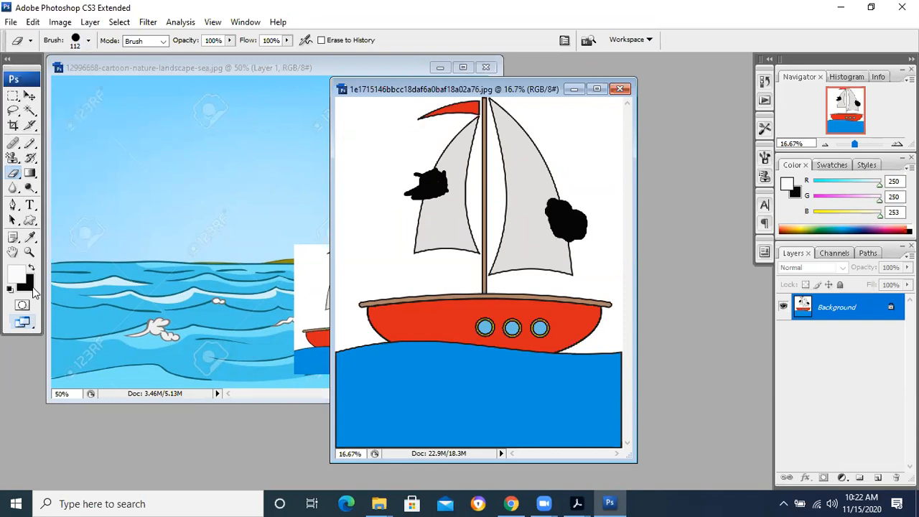
Set the background color to near-white and erase most of the right sail, including the black patch, with the Eraser Tool.
left_click(24, 283)
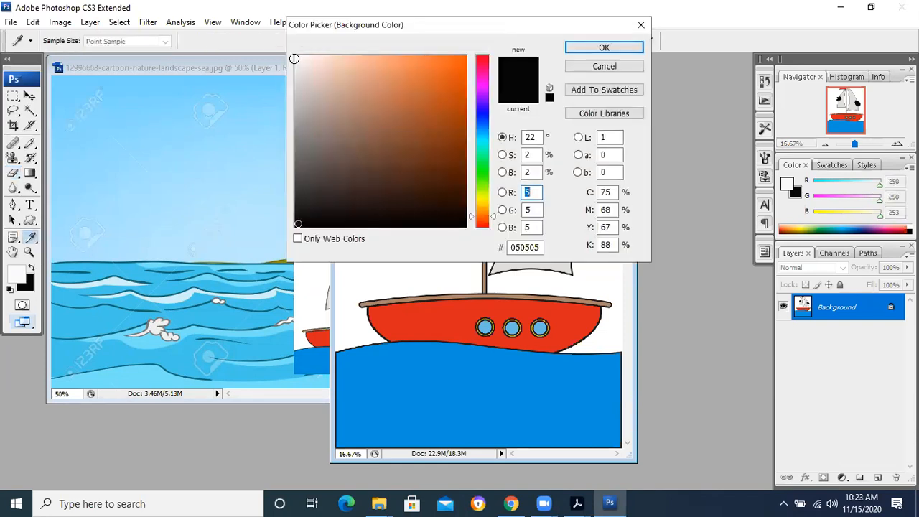
left_click(295, 59)
left_click(587, 44)
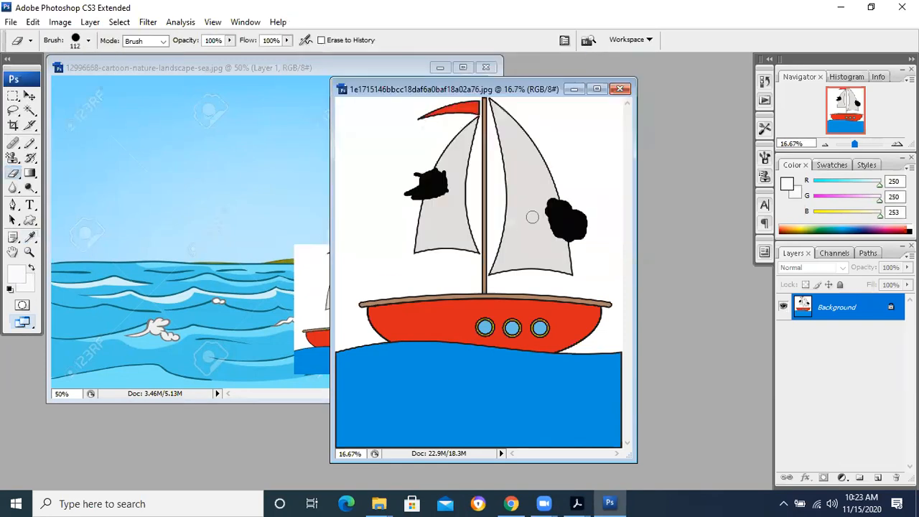
mouse_move(558, 156)
left_mouse_down()
mouse_move(515, 164)
mouse_move(523, 173)
mouse_move(499, 180)
mouse_move(560, 182)
left_mouse_up()
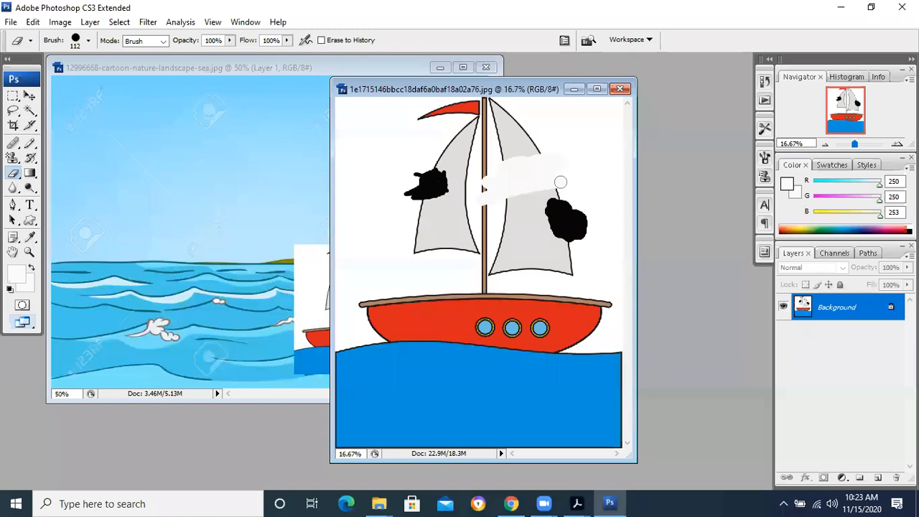
mouse_move(560, 182)
left_mouse_down()
mouse_move(549, 219)
mouse_move(584, 210)
mouse_move(557, 227)
mouse_move(610, 224)
mouse_move(560, 236)
mouse_move(581, 239)
mouse_move(558, 233)
mouse_move(580, 276)
mouse_move(473, 279)
mouse_move(493, 265)
mouse_move(507, 209)
mouse_move(514, 266)
mouse_move(523, 221)
left_mouse_up()
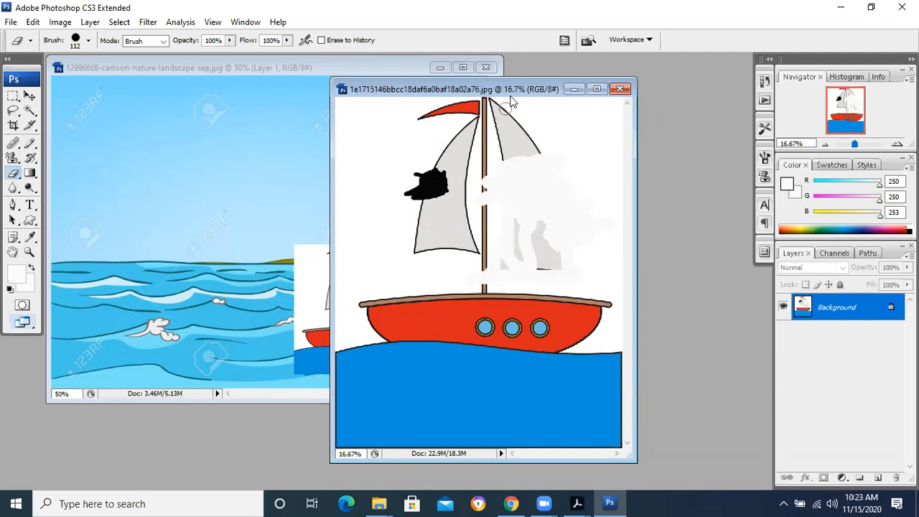
Move the original sailboat window clear of the sea image and reposition the boat layer up near the horizon's center.
left_click_drag(505, 89, 606, 93)
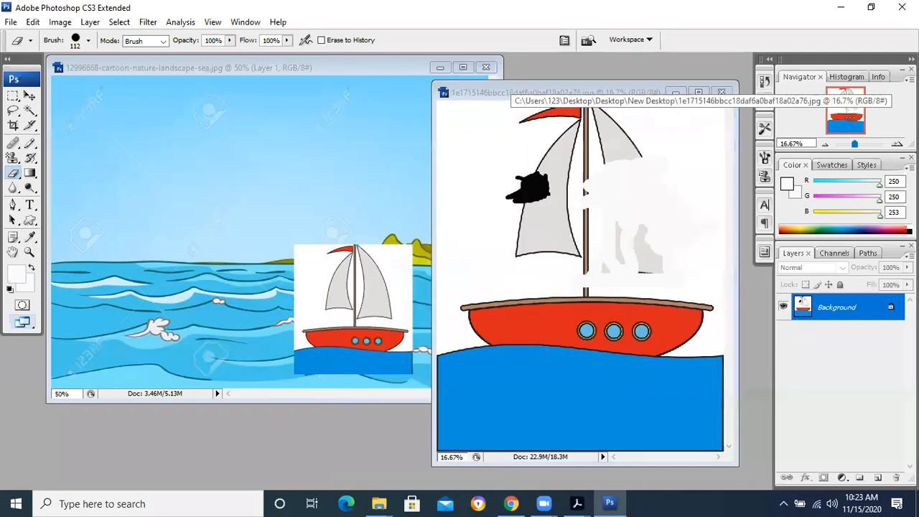
left_click_drag(510, 92, 595, 92)
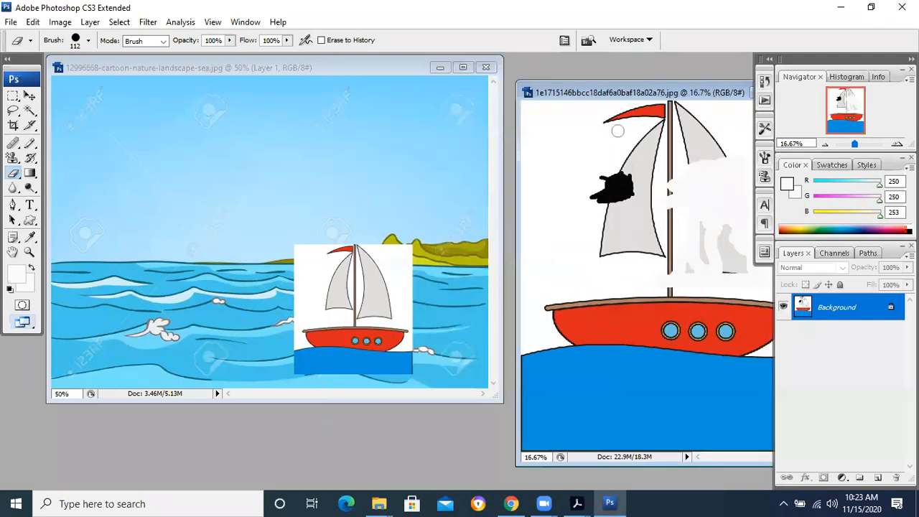
left_click(28, 94)
left_click(357, 282)
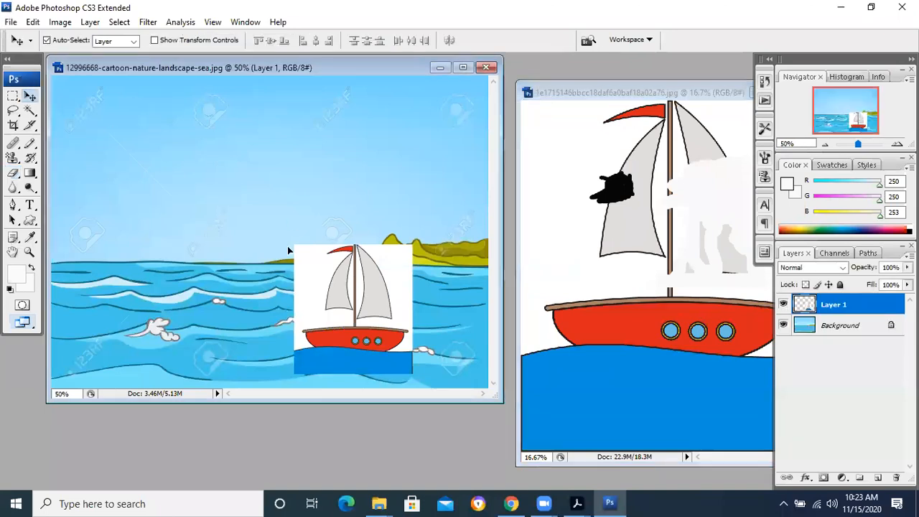
left_click_drag(374, 310, 294, 259)
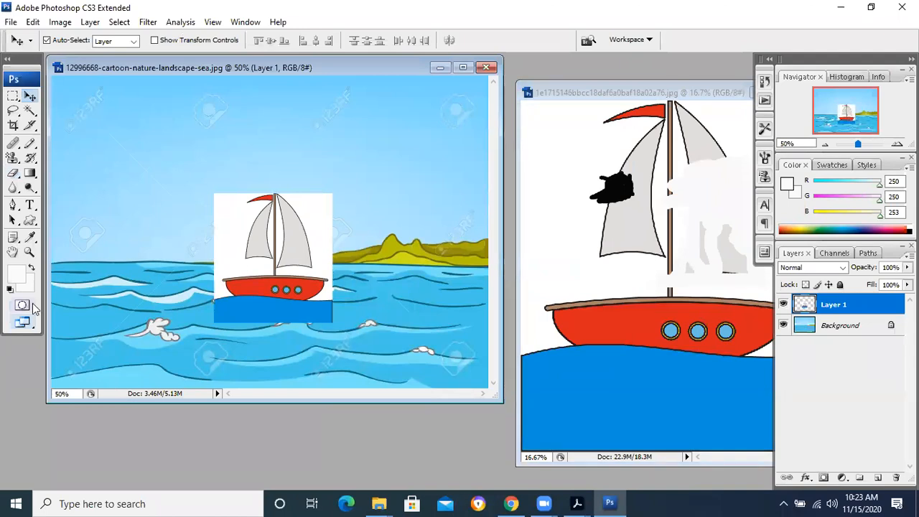
Sample the dark blue water beneath the pasted boat as the foreground color with the Eyedropper Tool.
left_click(30, 238)
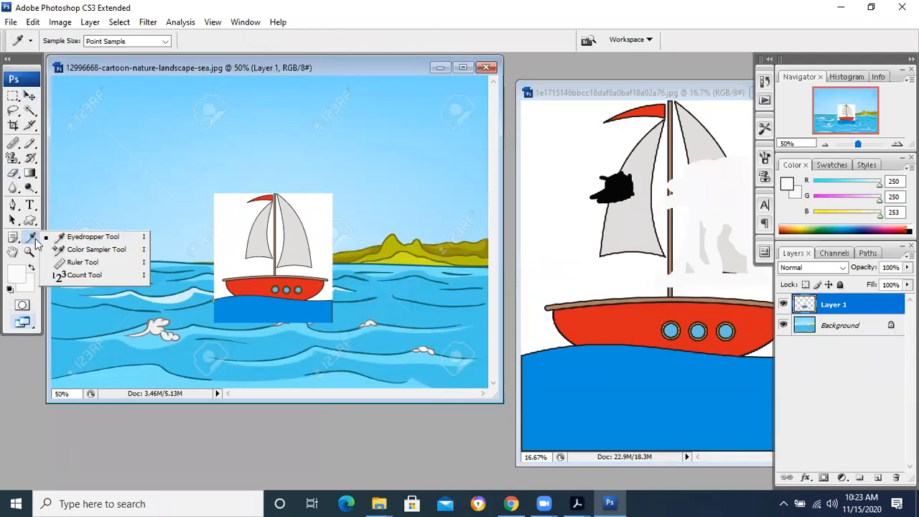
left_click(82, 240)
left_click(250, 306)
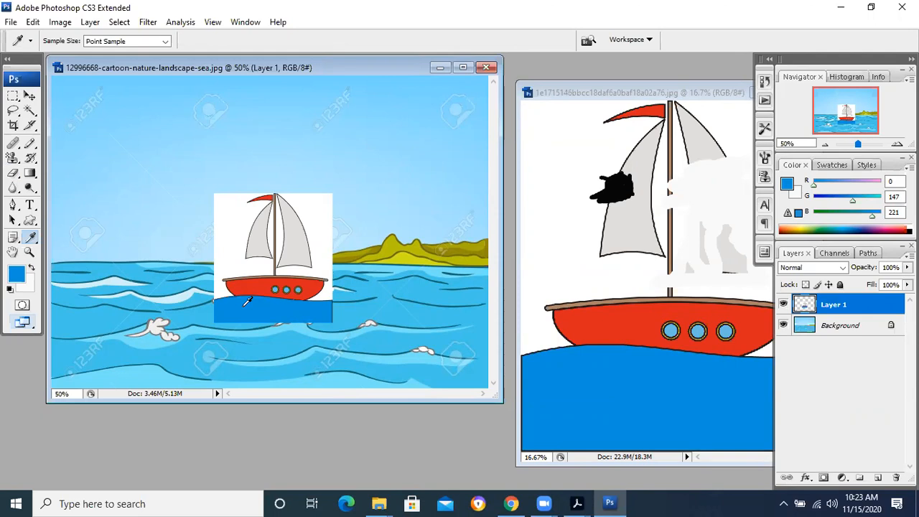
Remove the dark blue water and the white areas around the pasted boat with the Magic Eraser Tool at tolerance 32.
left_click(12, 159)
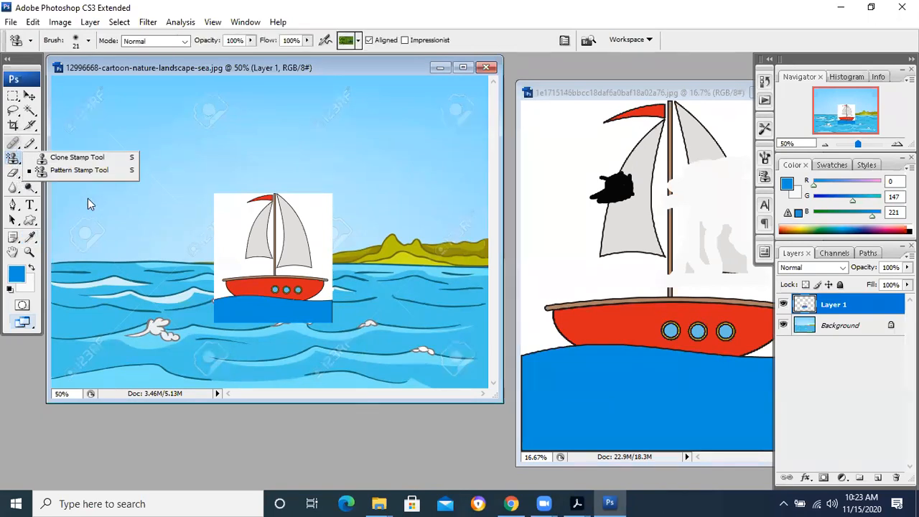
key("shift+e")
key("shift+e")
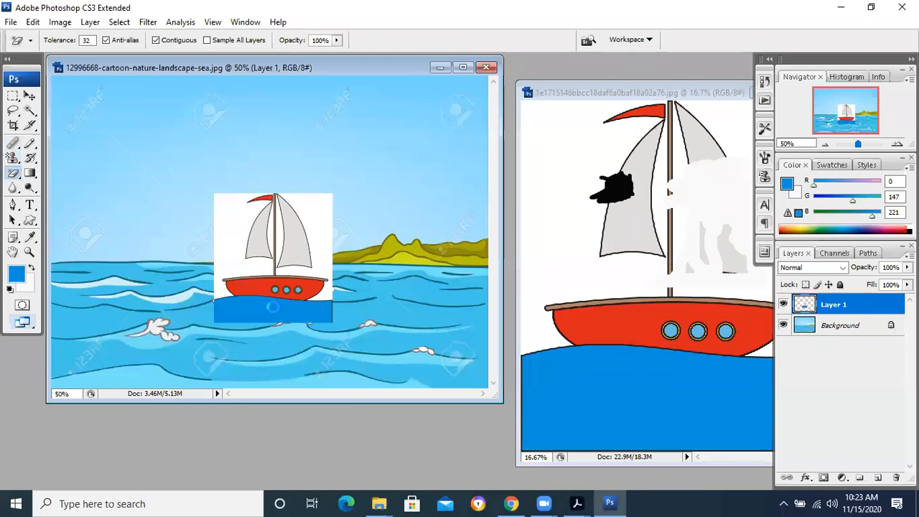
left_click(274, 311)
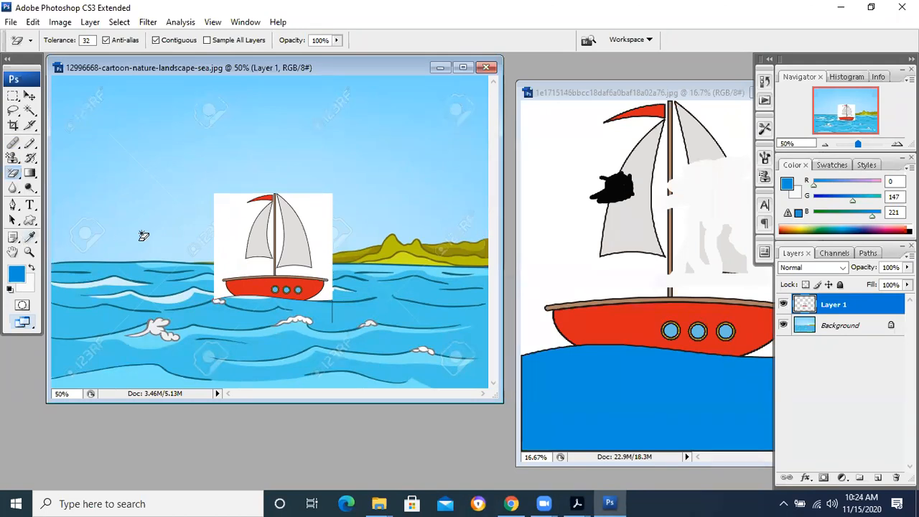
left_click(231, 218)
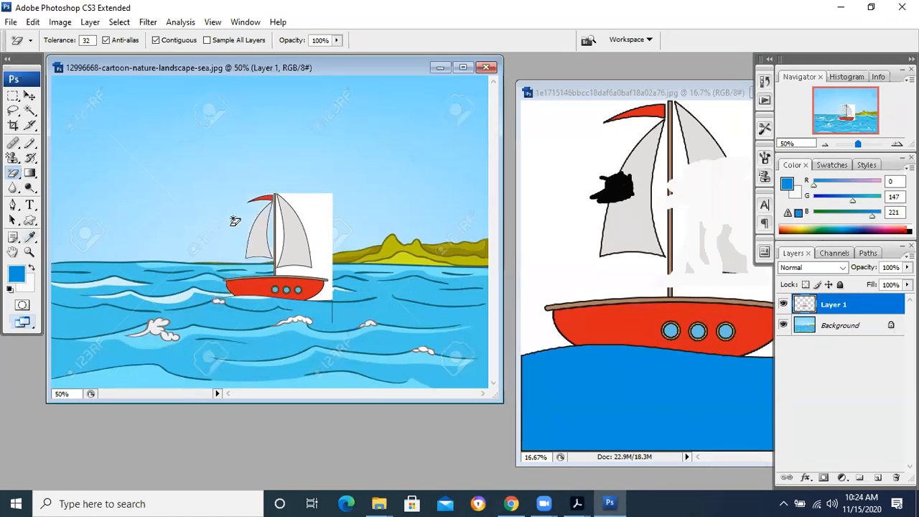
left_click(279, 226)
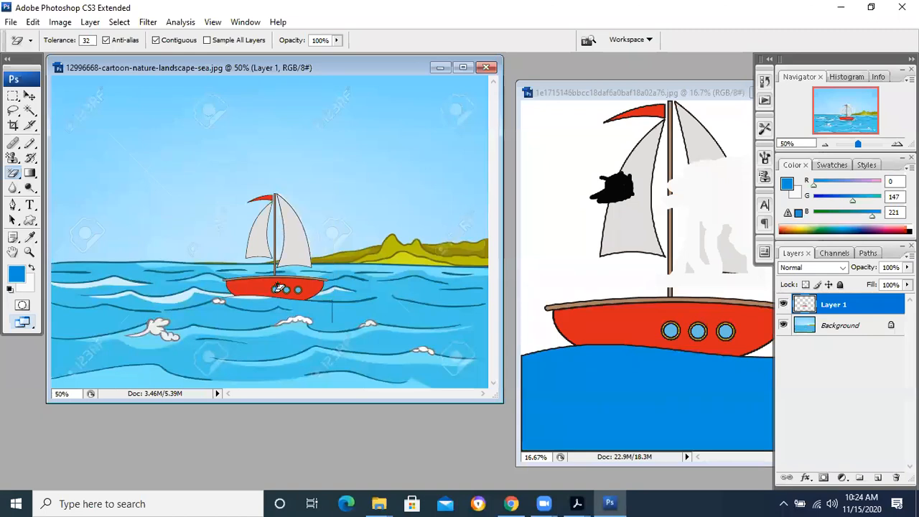
Move the boat up into the sky and erase the leftover outlines beneath its hull with the 112 px Eraser Tool.
left_click(29, 95)
left_click_drag(300, 289, 177, 183)
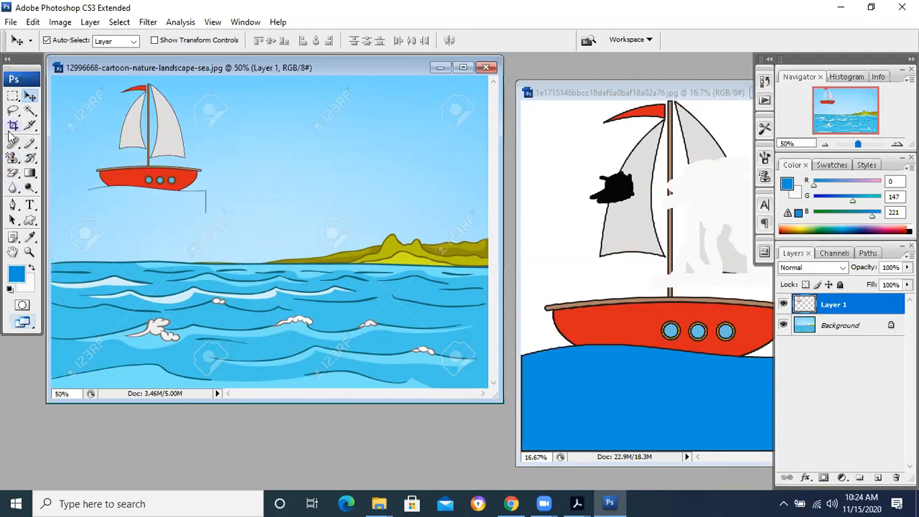
left_click(20, 172)
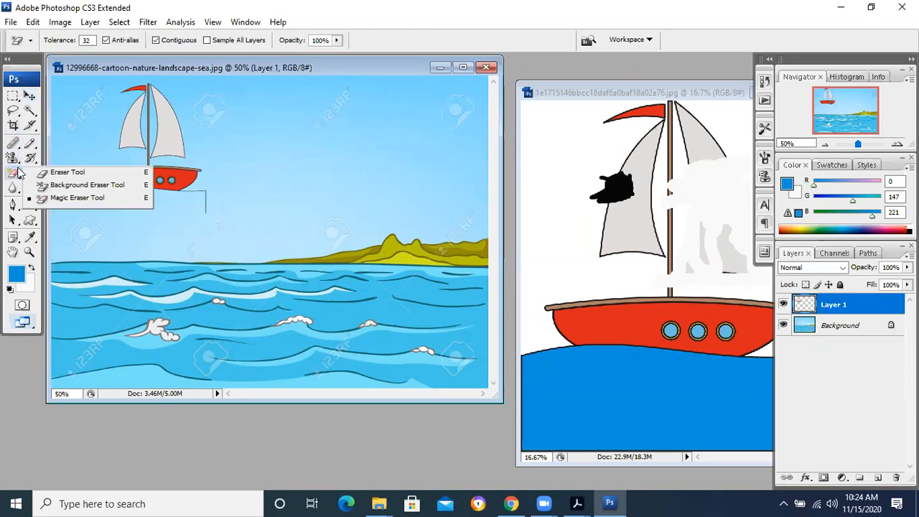
left_click(54, 174)
left_click(205, 207)
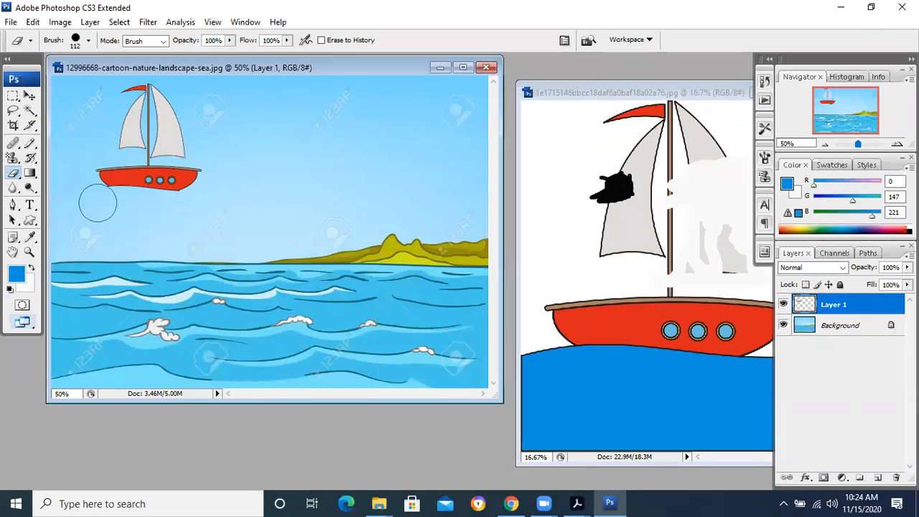
Move the boat down onto the water at the scene's left side and place a duplicate near the hills on the right.
left_click(30, 96)
left_click_drag(167, 186, 357, 357)
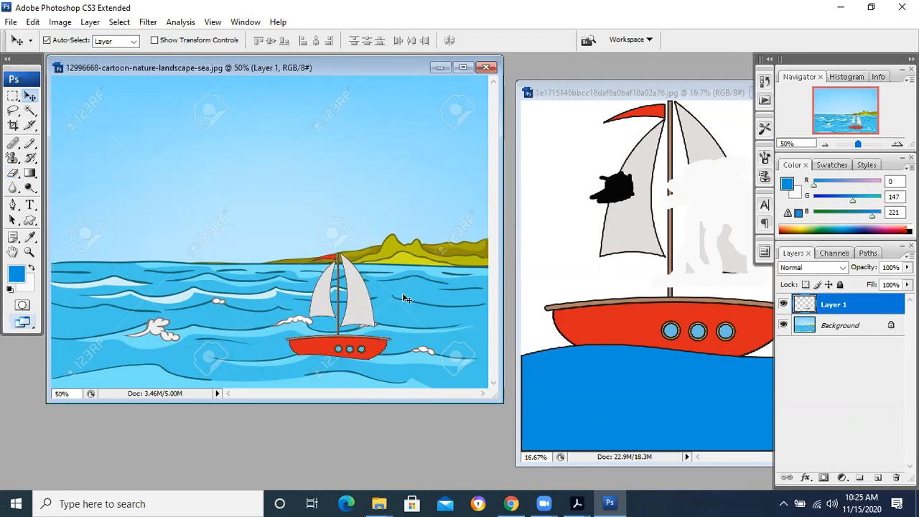
left_click_drag(365, 313, 146, 285)
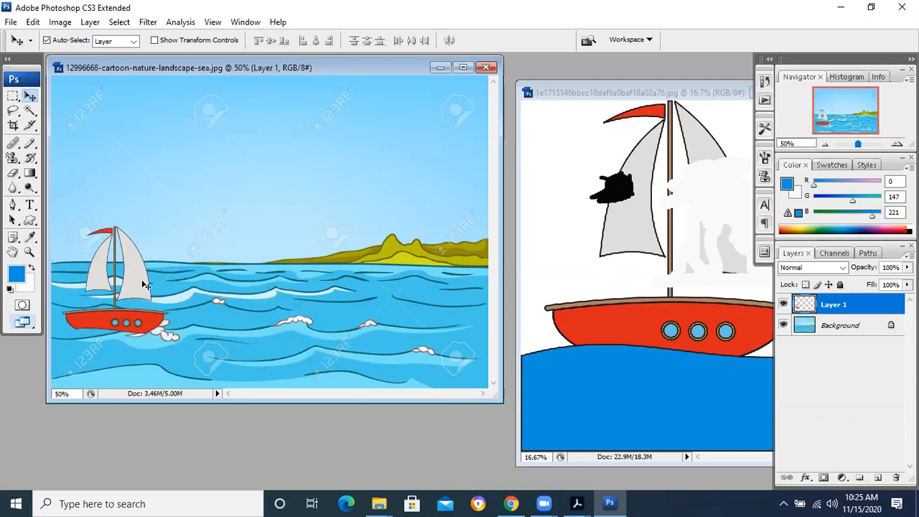
left_click_drag(142, 284, 411, 291)
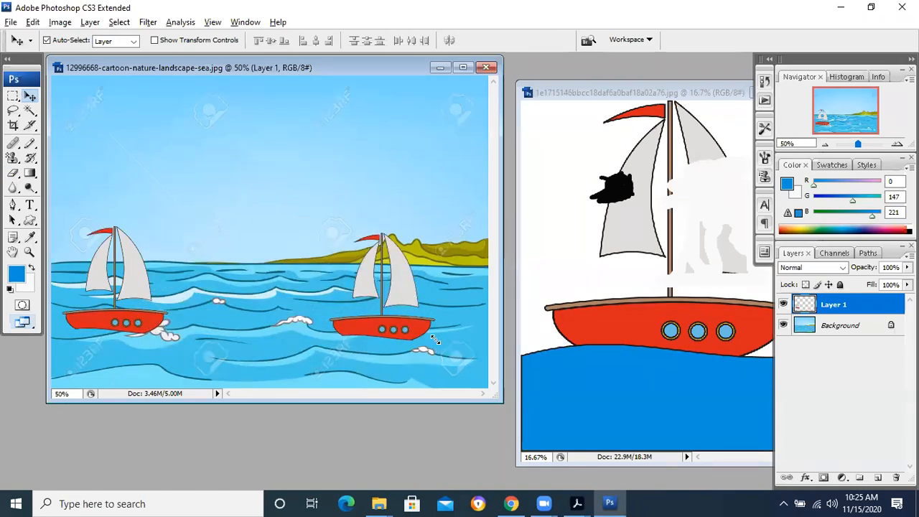
Scale the duplicate boat to 30.6% with Free Transform, apply it, and place the small boat on the horizon by the hills.
key("ctrl+t")
left_click_drag(434, 340, 362, 264)
left_click(28, 97)
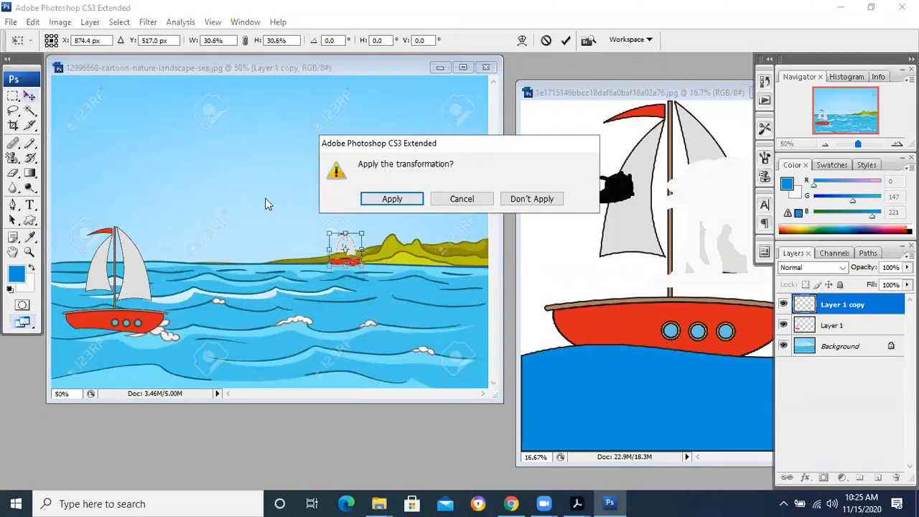
left_click(400, 200)
left_click_drag(357, 265, 341, 276)
Move the large boat up into the sky and select its red hull with the Magic Wand Tool.
left_click_drag(141, 303, 161, 192)
left_click(29, 111)
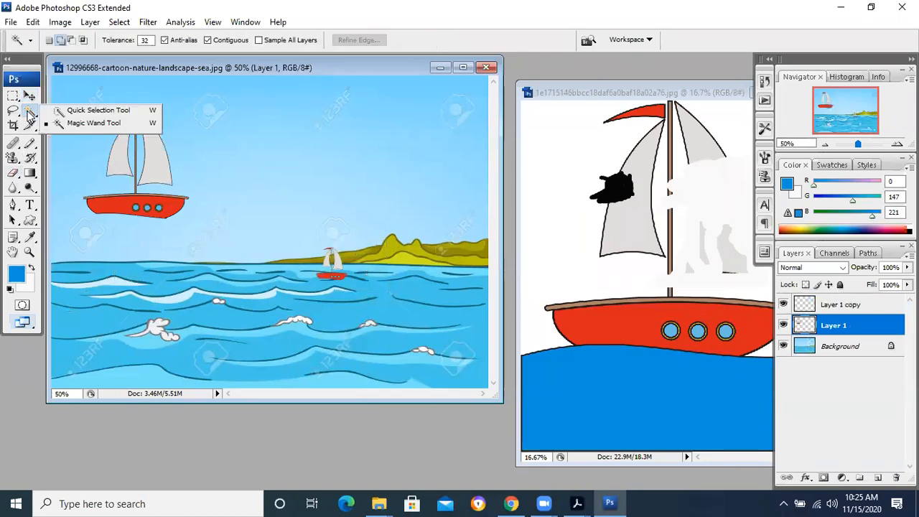
left_click(94, 123)
left_click(111, 204)
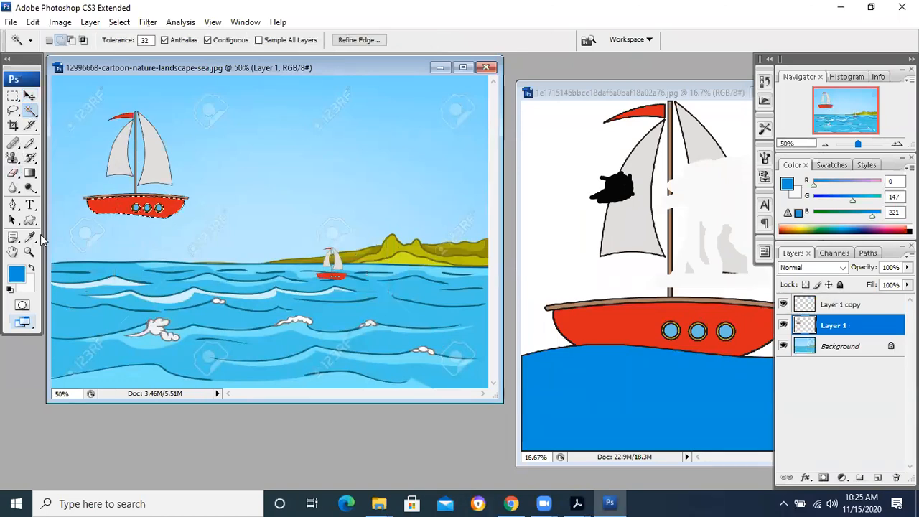
Set the foreground color to green 00dd72, fill the selected hull with it, and deselect.
left_click(30, 237)
left_click(16, 274)
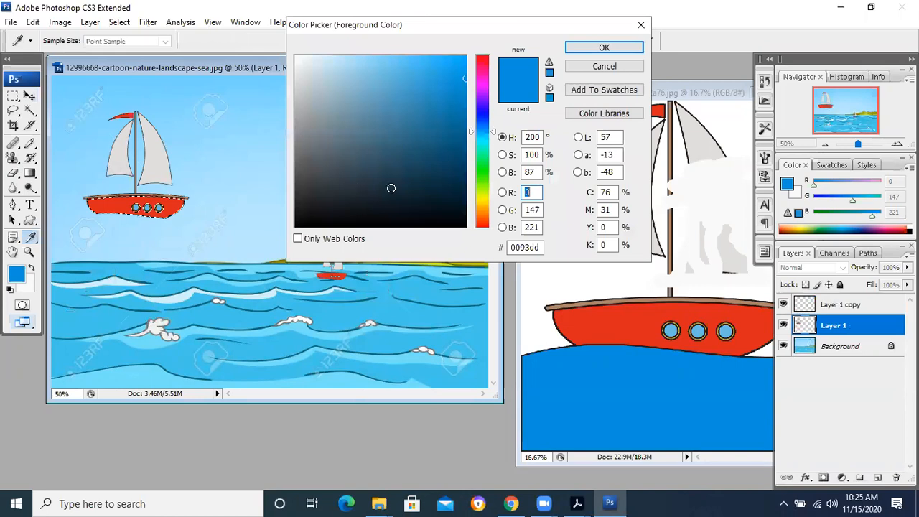
left_click_drag(488, 170, 487, 155)
left_click(599, 48)
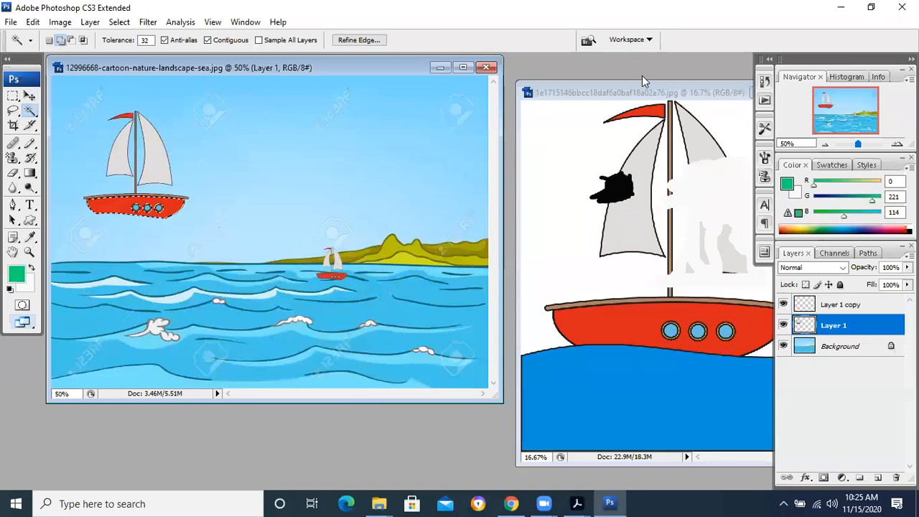
key("alt+BackSpace")
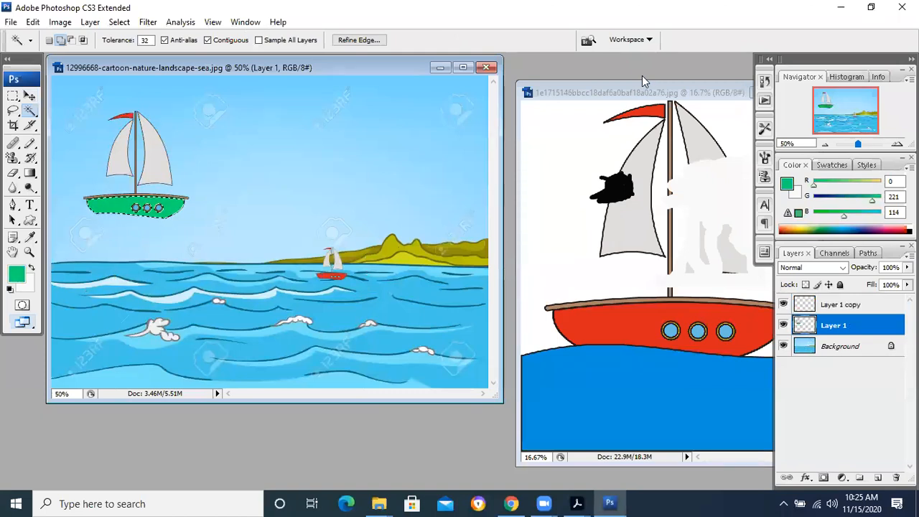
left_click(30, 95)
key("ctrl+d")
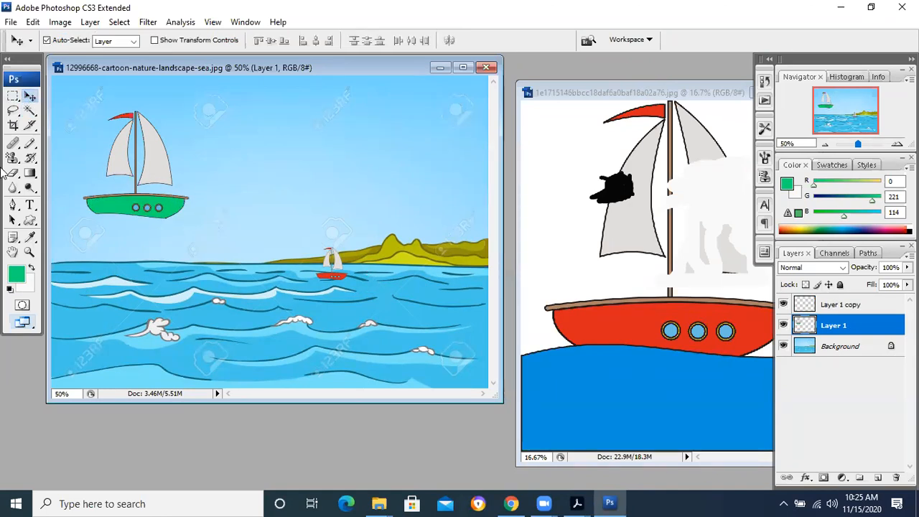
Select both sails of the large boat with the Magic Wand Tool.
left_click(29, 110)
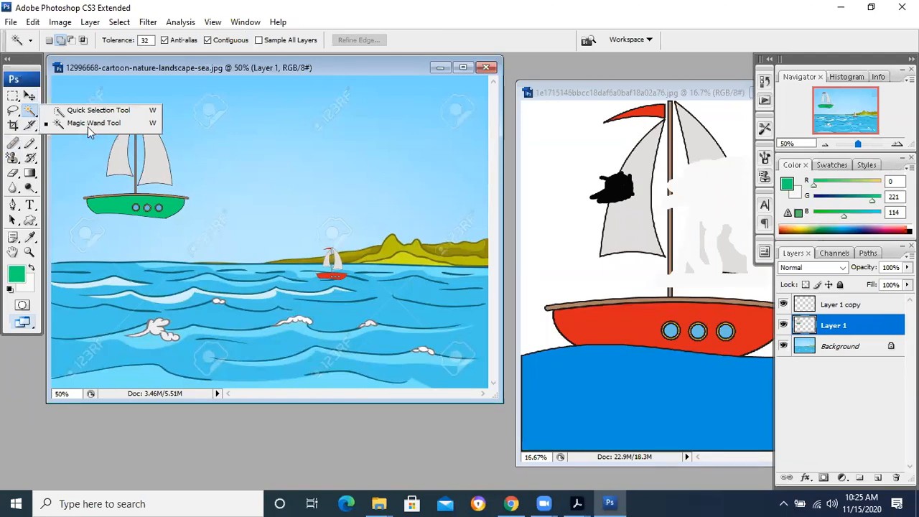
left_click(93, 124)
left_click(162, 170)
left_click(117, 161, "shift")
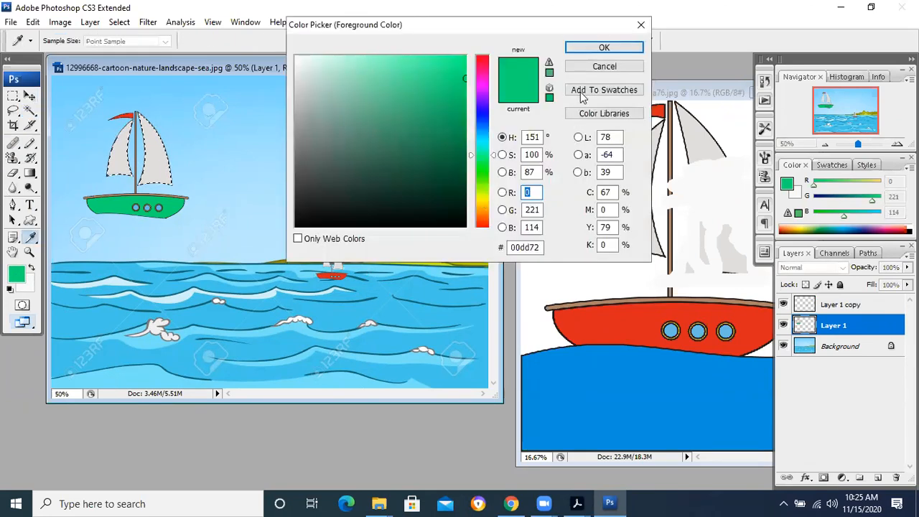
Set the foreground color to yellow ddda00 and fill the large boat's sails and red flag with it.
left_click(481, 198)
left_click(623, 47)
key("alt+BackSpace")
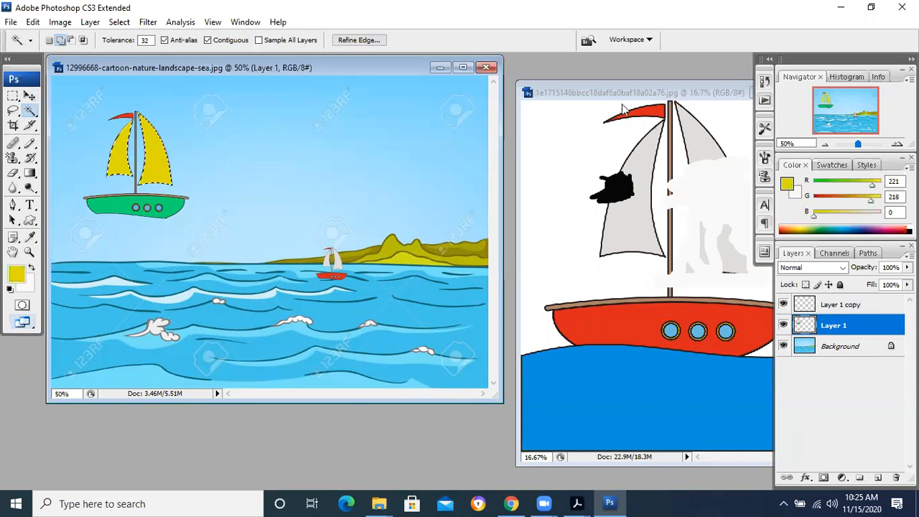
left_click(125, 115)
key("alt+BackSpace")
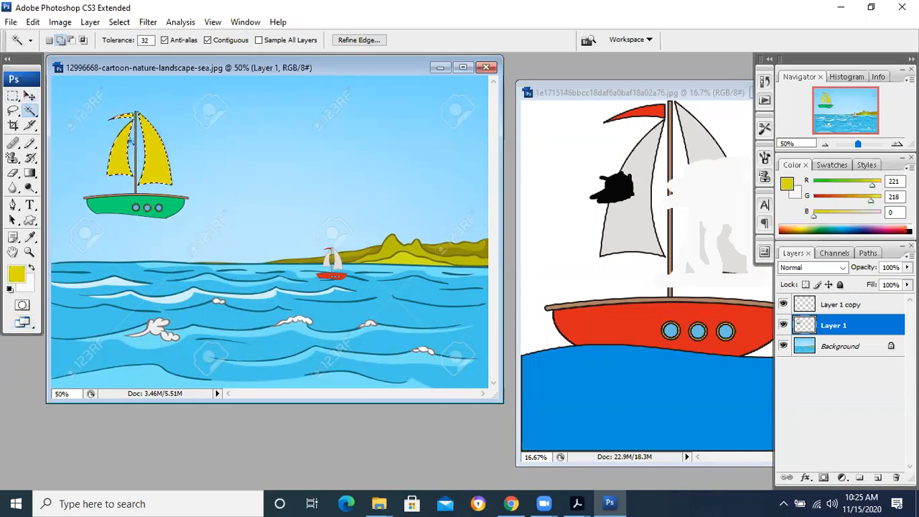
Deselect, move the yellow-sailed boat down onto the sea in the foreground, and duplicate its layer.
left_click(29, 96)
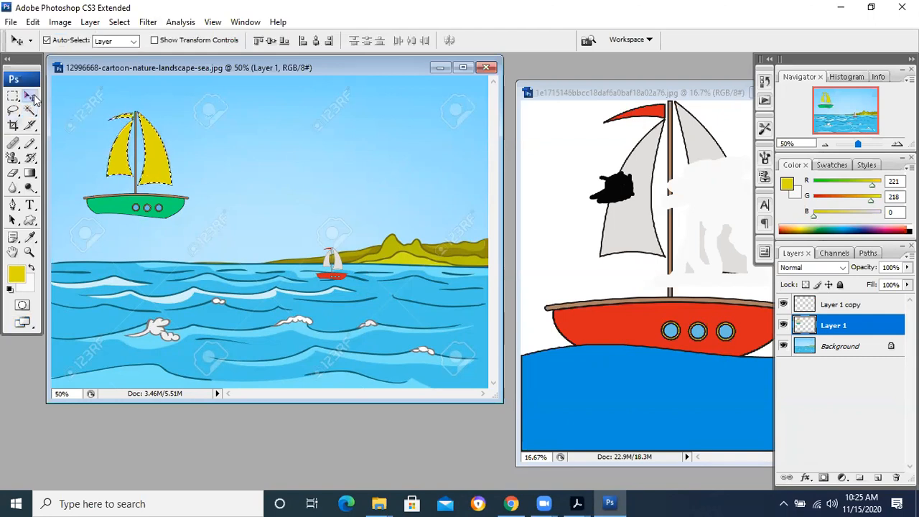
key("ctrl+d")
left_click_drag(165, 162, 147, 243)
key("ctrl+j")
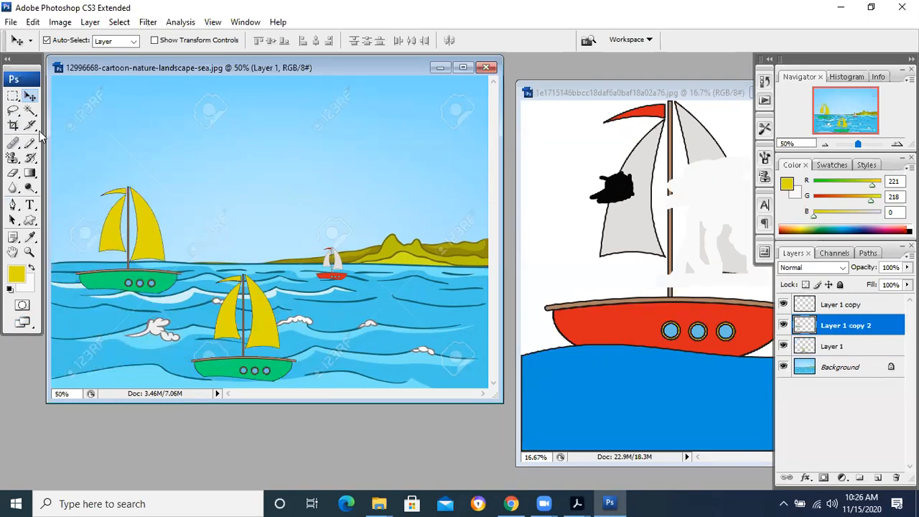
Select the left boat's sails and flag with the Magic Wand Tool and fill them with blue 000add.
left_click(29, 110)
left_click(163, 240)
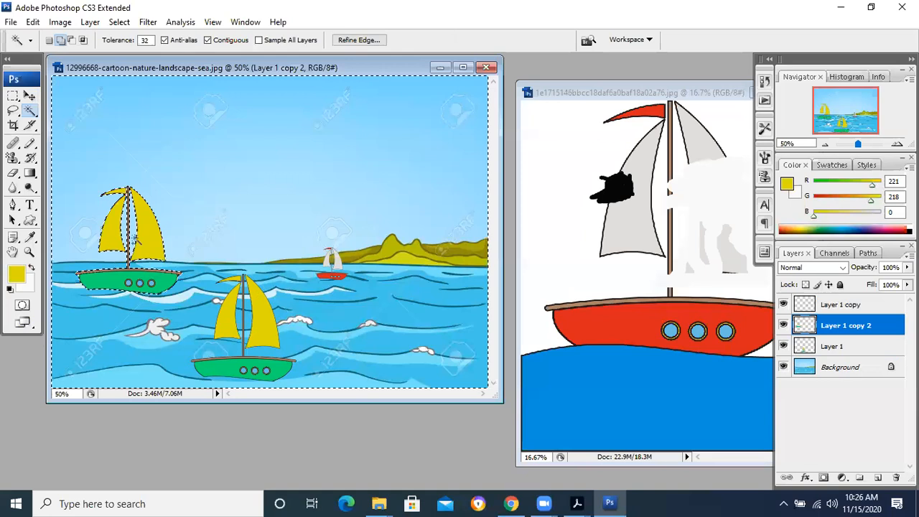
left_click(143, 230)
left_click(113, 224, "shift")
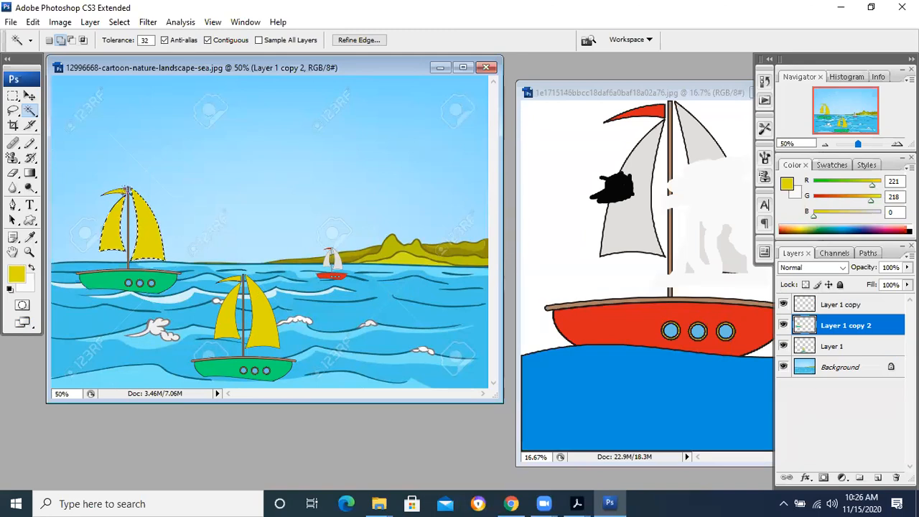
left_click(16, 273)
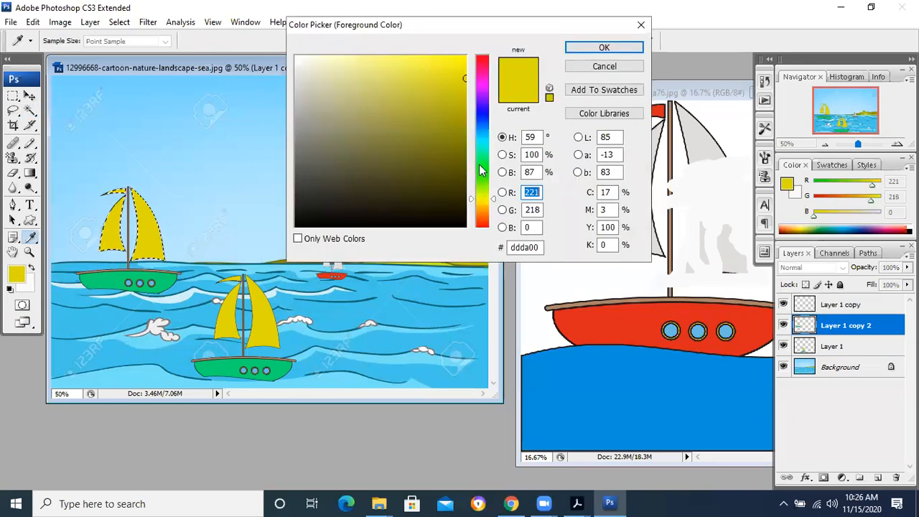
left_click(483, 114)
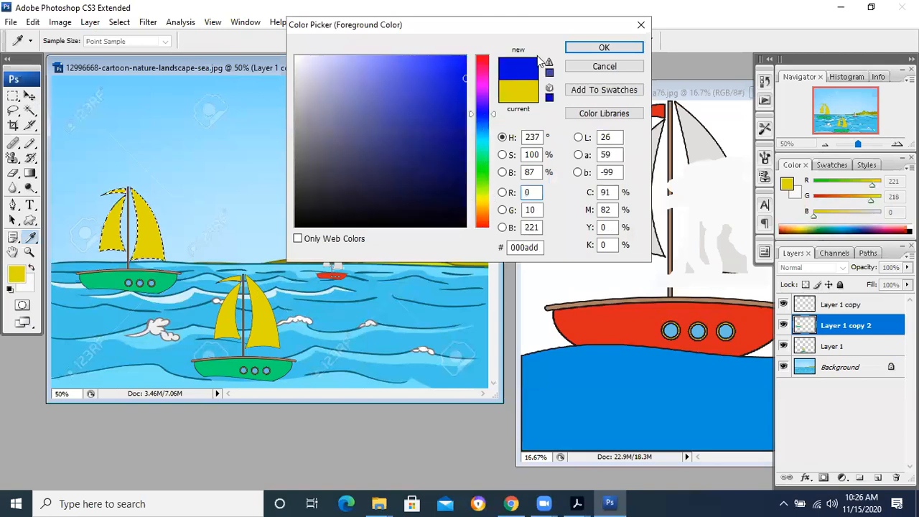
left_click(604, 47)
key("alt+BackSpace")
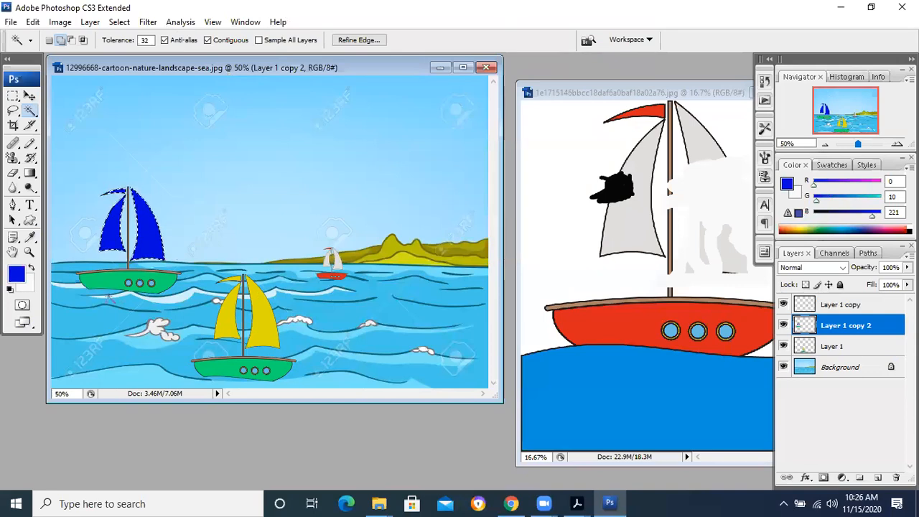
Set the foreground color to orange dd9200, fill only the blue-sailed boat's hull with it, and deselect.
left_click(20, 278)
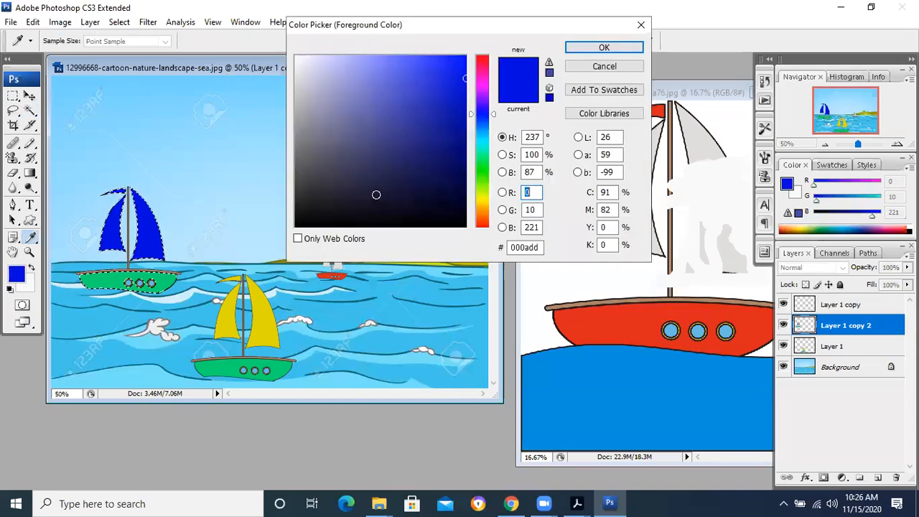
left_click(482, 208)
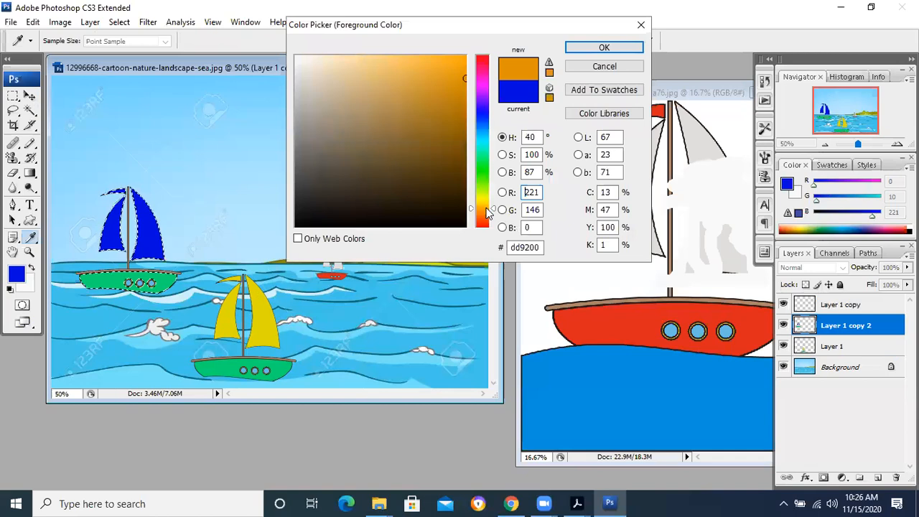
left_click(612, 48)
key("alt+BackSpace")
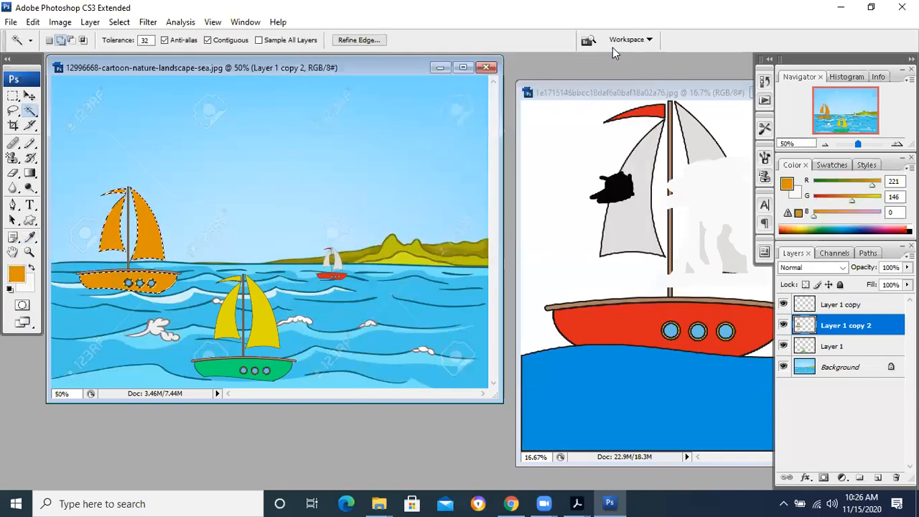
key("ctrl+z")
key("ctrl+d")
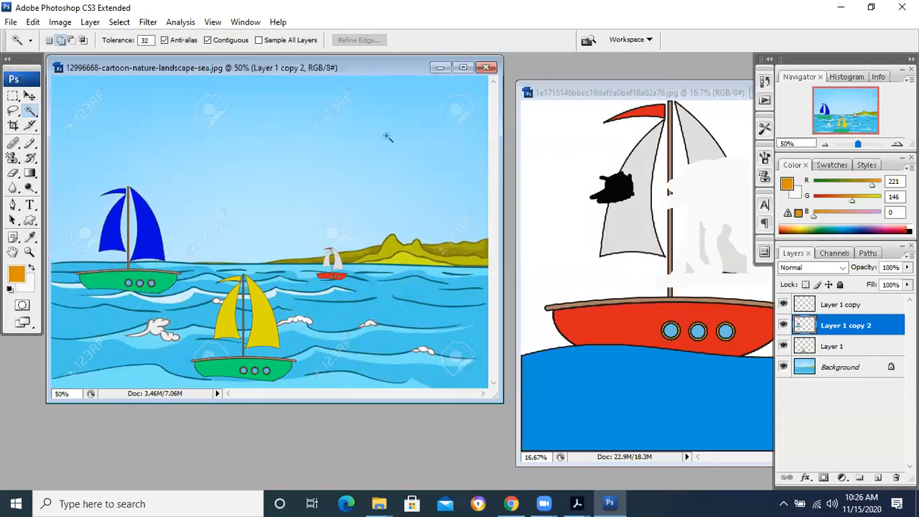
left_click(108, 282)
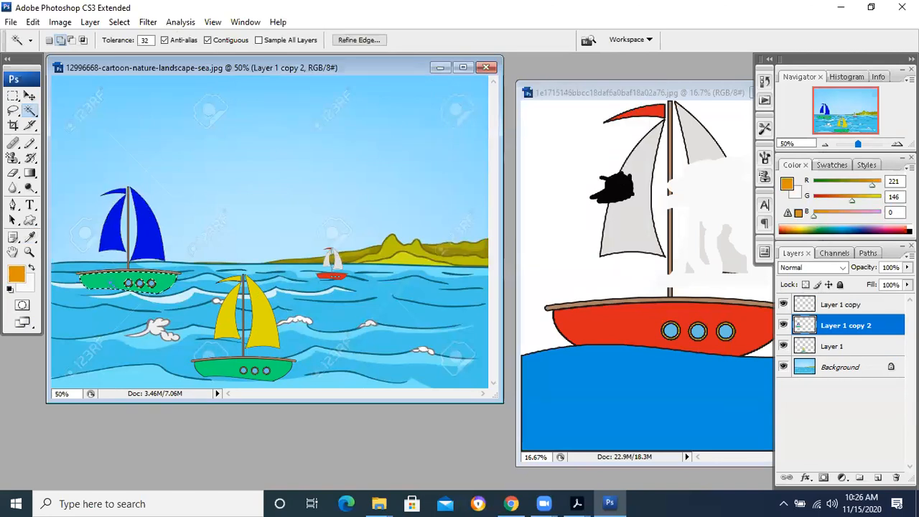
key("alt+BackSpace")
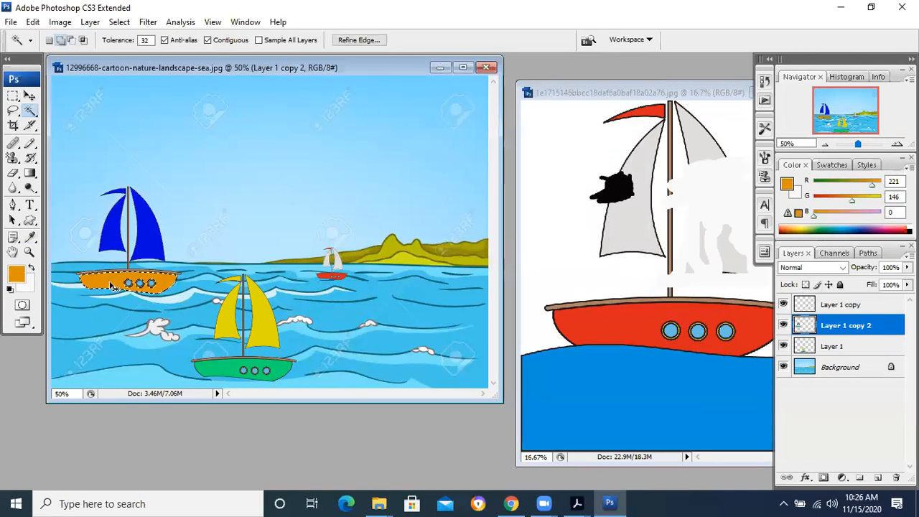
key("ctrl+s")
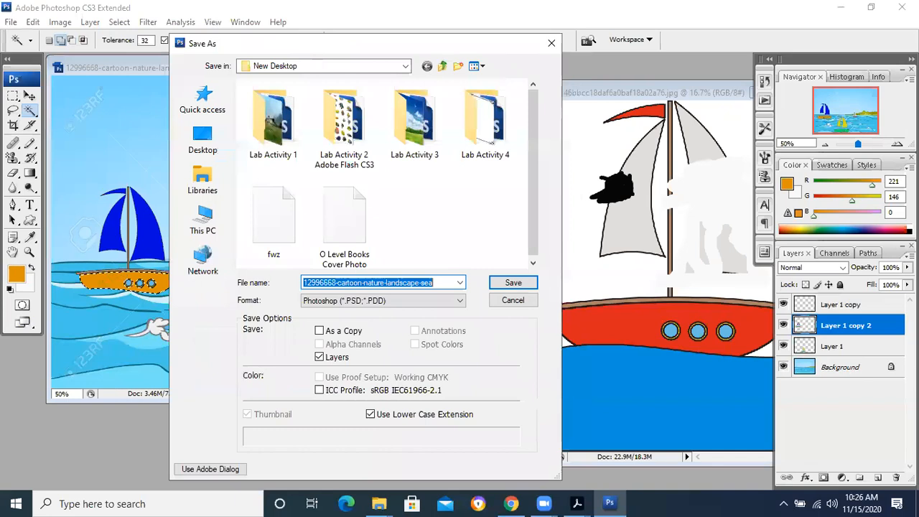
key("Escape")
Scale the blue-sailed boat to 39.7% with Free Transform, apply it, and place the boat on the horizon at the sea's far left.
left_click(29, 96)
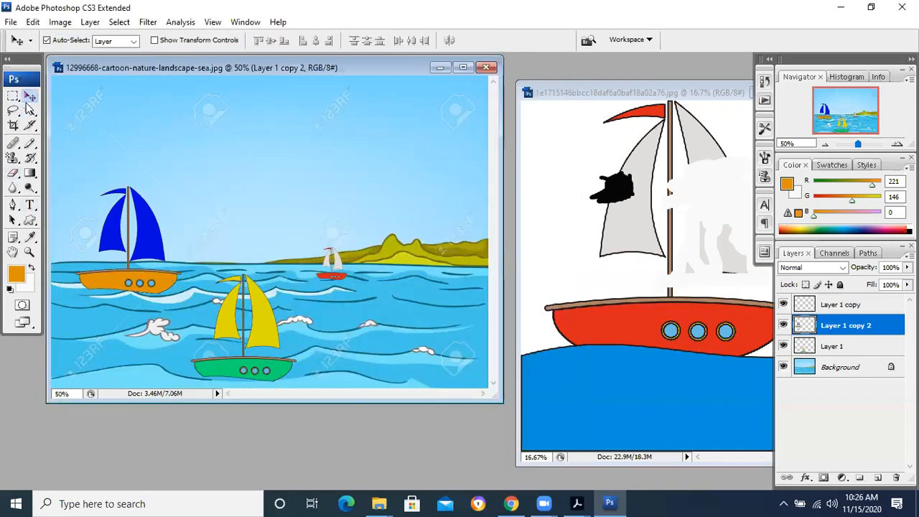
key("ctrl+t")
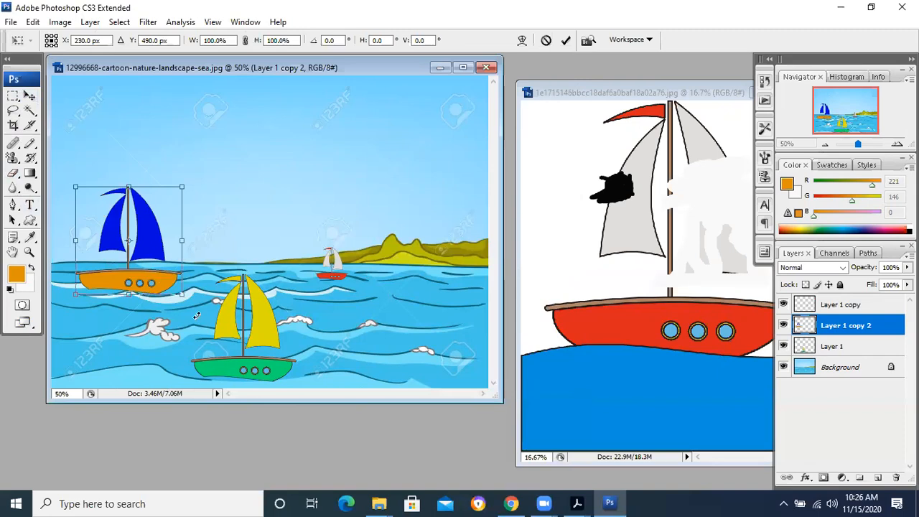
left_click_drag(183, 295, 103, 250)
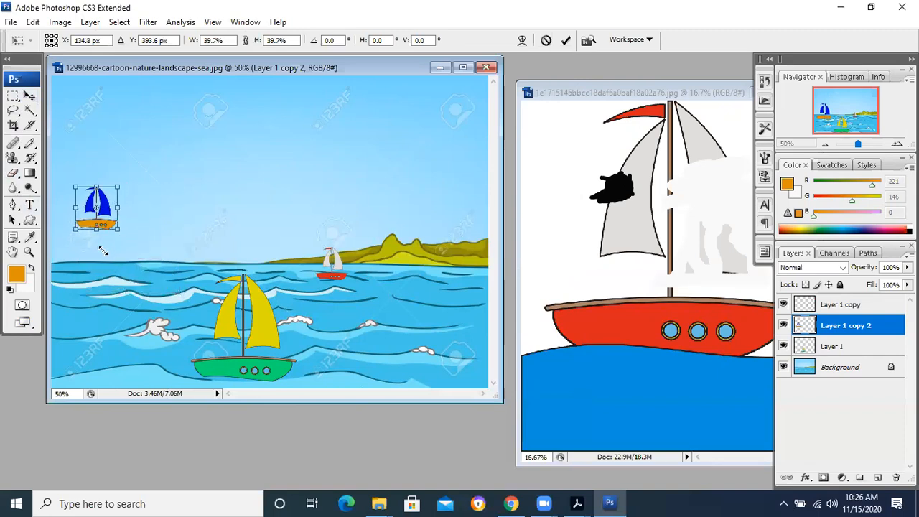
left_click(28, 98)
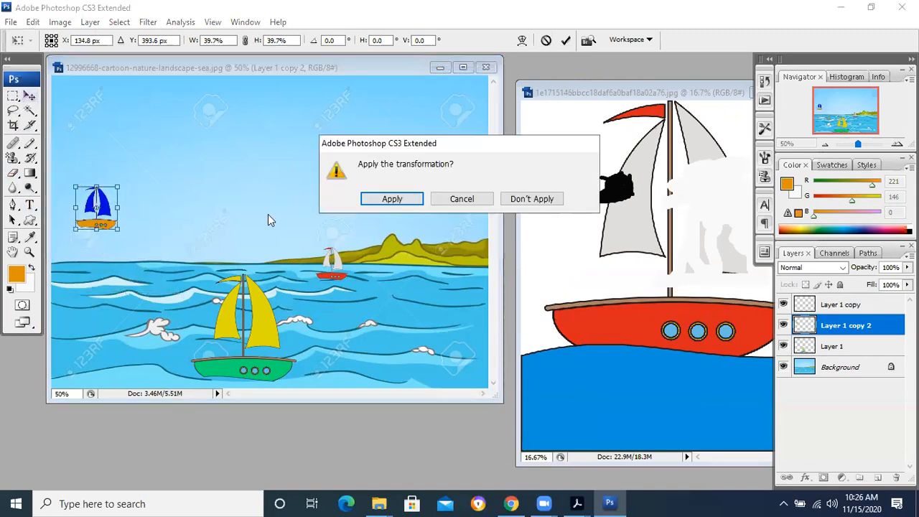
key("Return")
left_click_drag(102, 232, 83, 274)
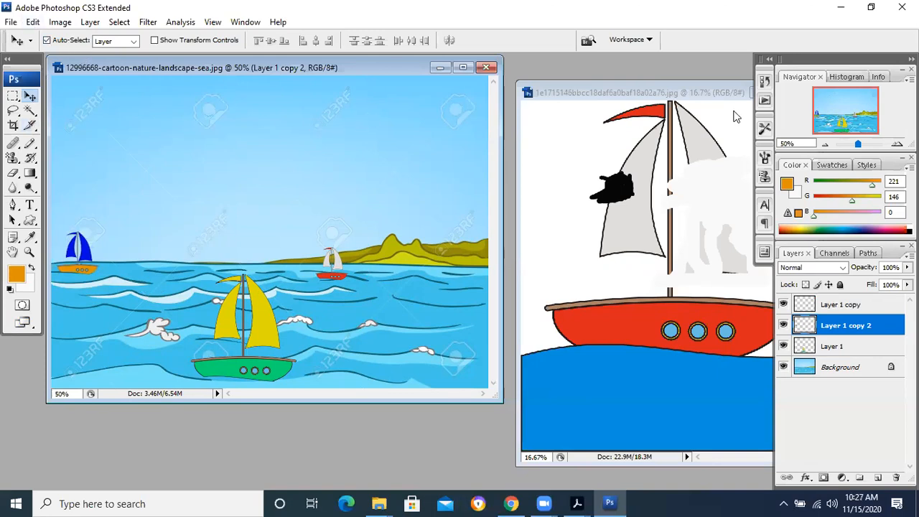
left_click(13, 159)
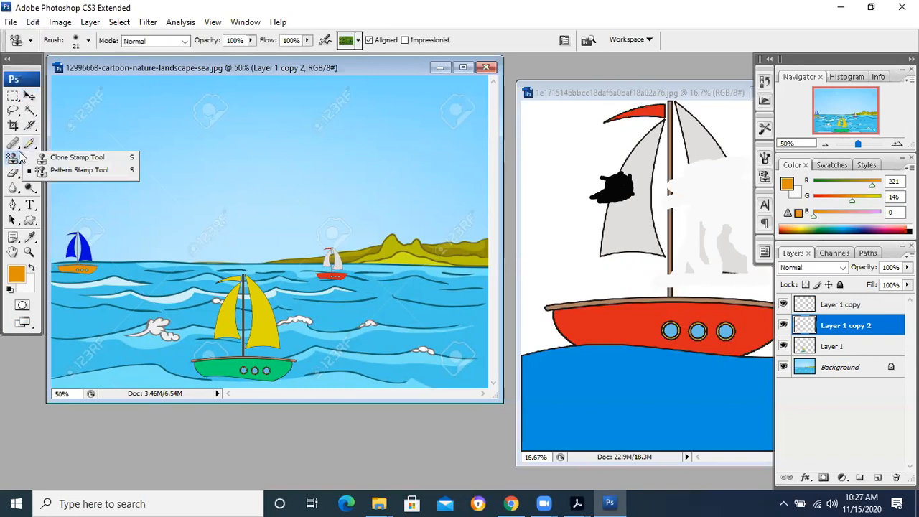
left_click(13, 173)
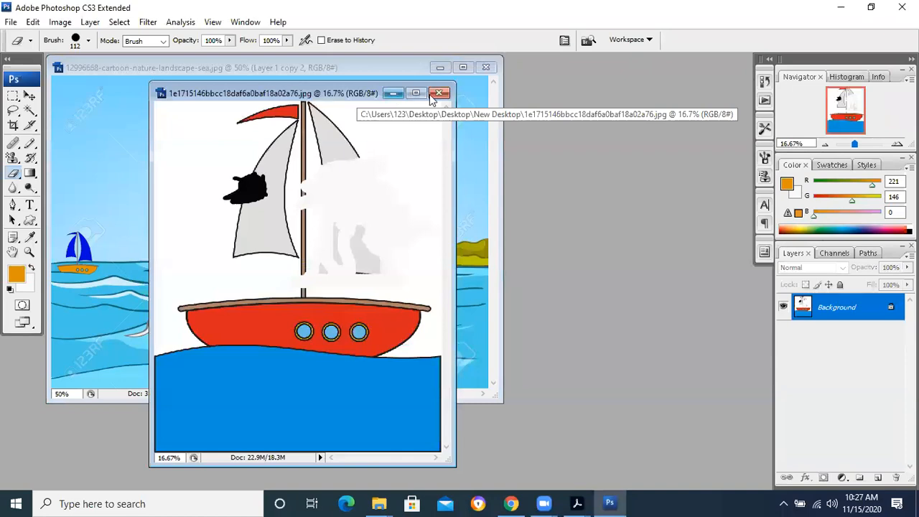
Close the scribbled sailboat image without saving, reopen 1e1715146bbcc18daf6a0baf18a02a76, and move its window beside the sea image.
left_click(438, 93)
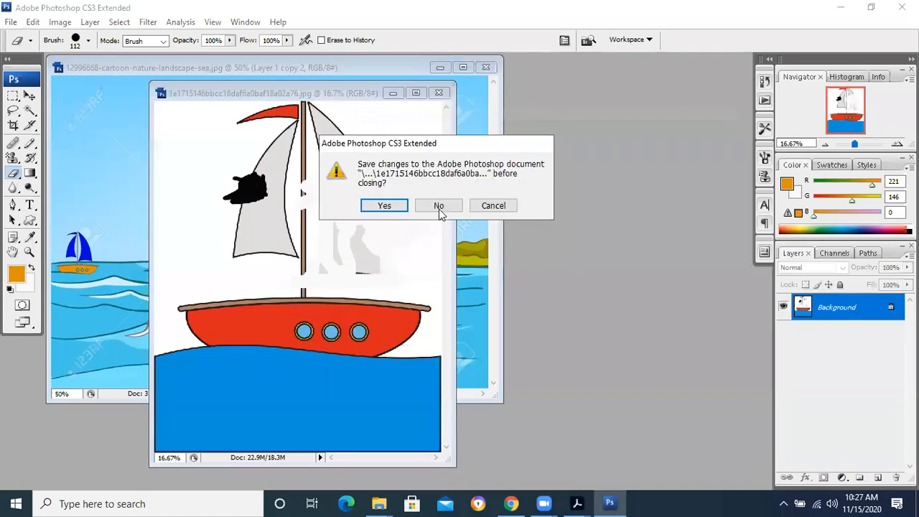
key("n")
key("ctrl+o")
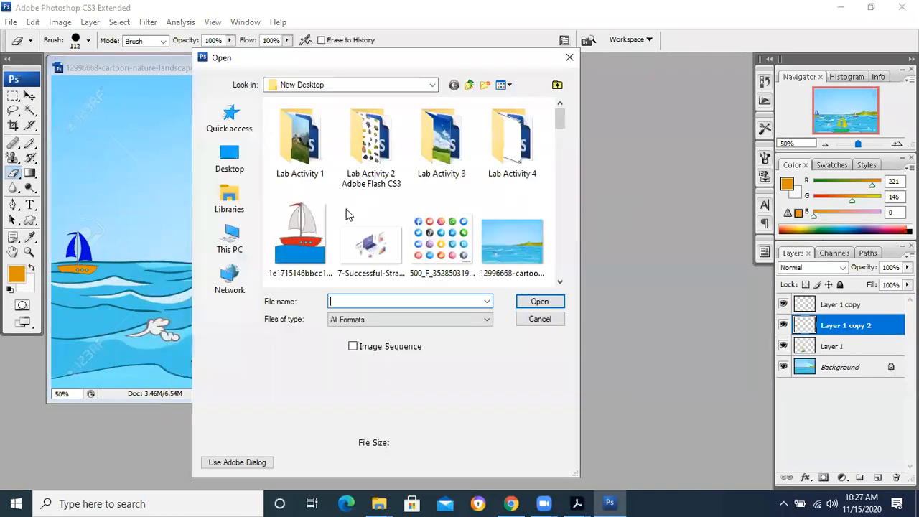
left_click(310, 227)
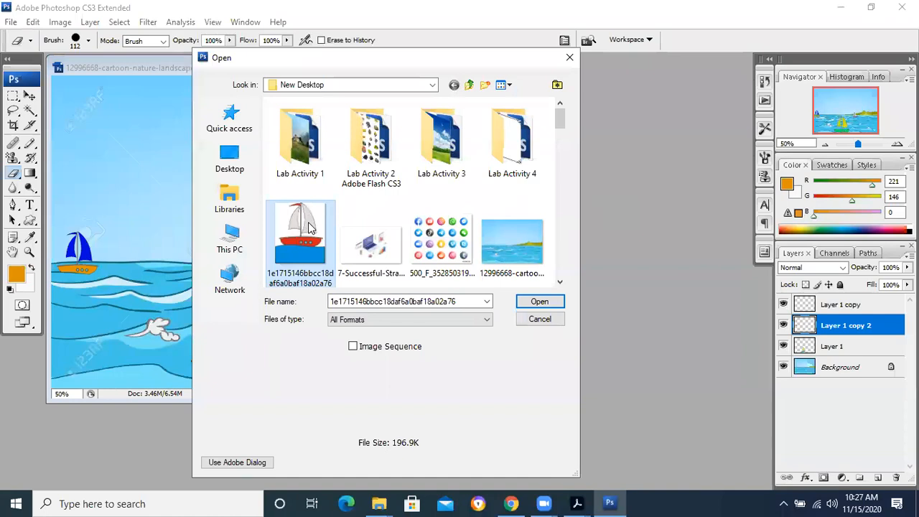
double_click(310, 226)
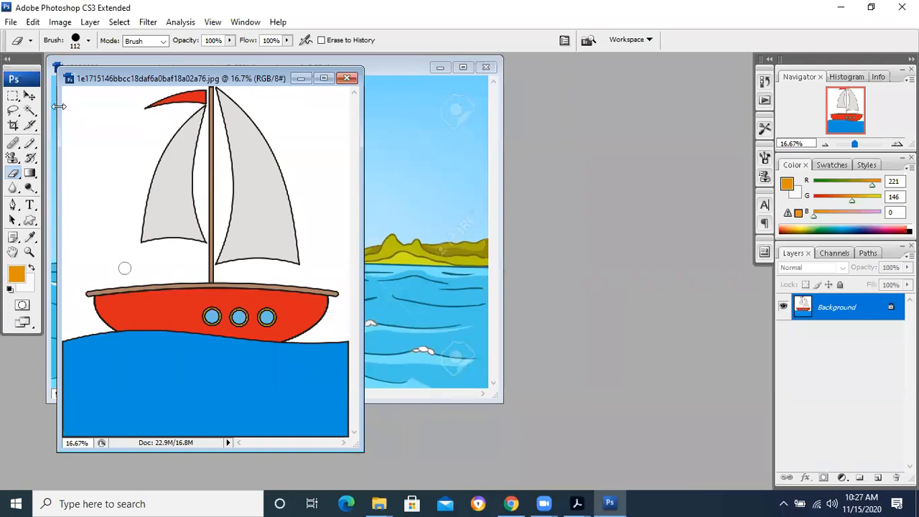
left_click_drag(133, 81, 413, 88)
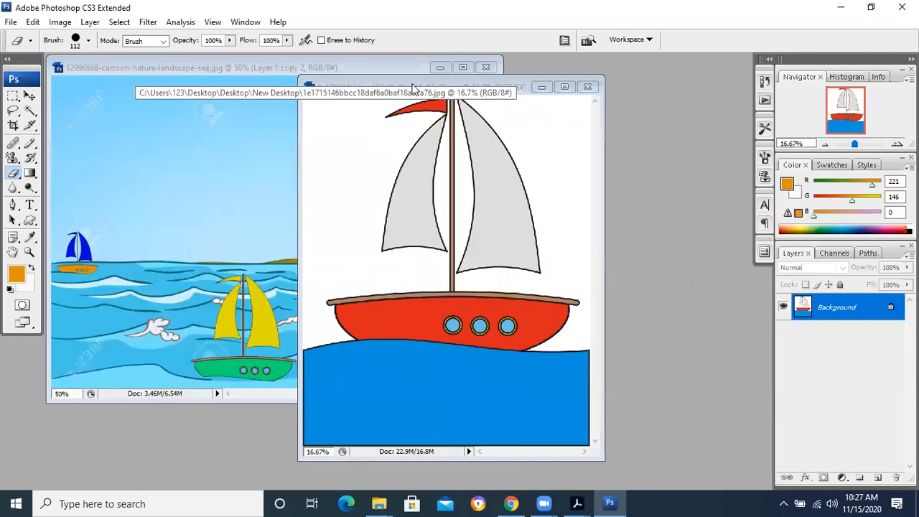
Select the sailboat and most of its background with the Rectangular Marquee Tool and move the selection into the sea image.
left_click(13, 95)
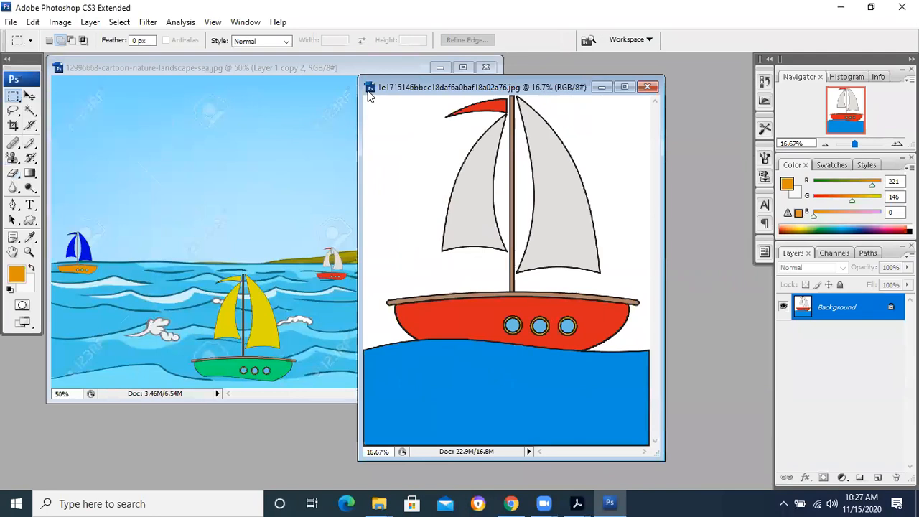
left_click_drag(369, 97, 603, 387)
left_click_drag(659, 428, 659, 429)
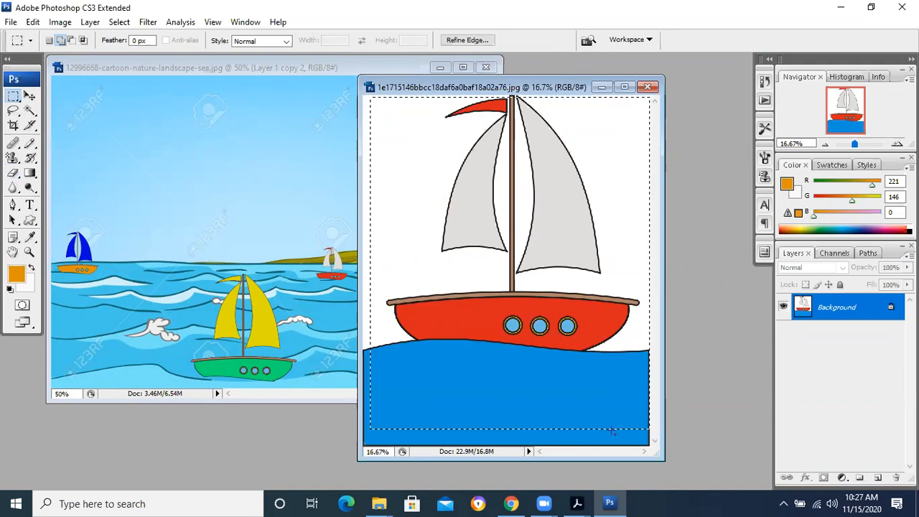
left_click(29, 96)
left_click_drag(484, 353, 280, 226)
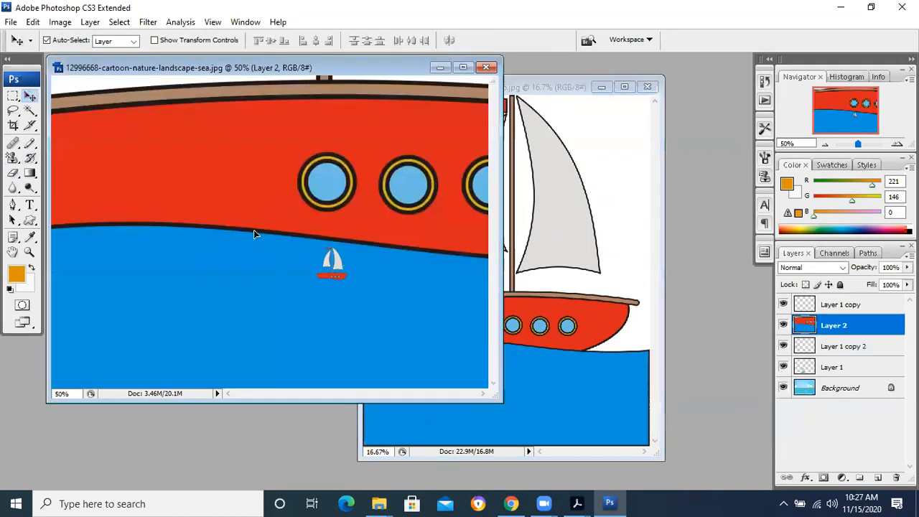
Scale the pasted sailboat layer down proportionally with Free Transform, apply it, and place it in the sky above the yellow-sailed boat.
left_click_drag(179, 261, 207, 300)
left_click_drag(318, 160, 252, 199)
key("ctrl+t")
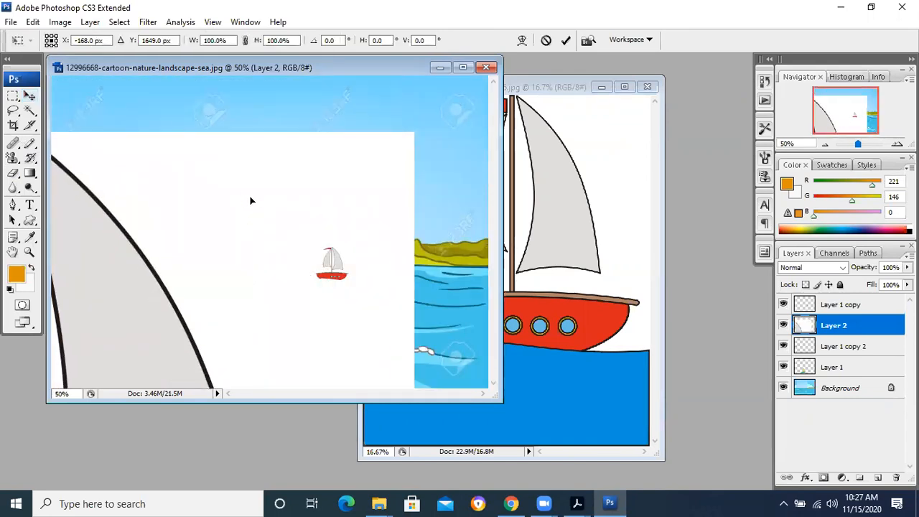
left_click_drag(416, 129, 388, 124)
left_click_drag(457, 129, 105, 354)
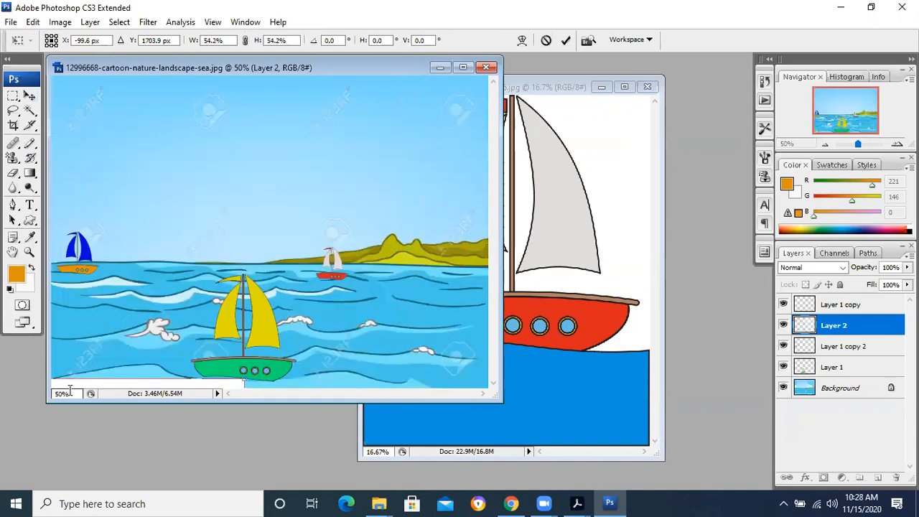
left_click_drag(66, 379, 176, 267)
left_click_drag(335, 275, 264, 341)
left_click_drag(160, 367, 329, 146)
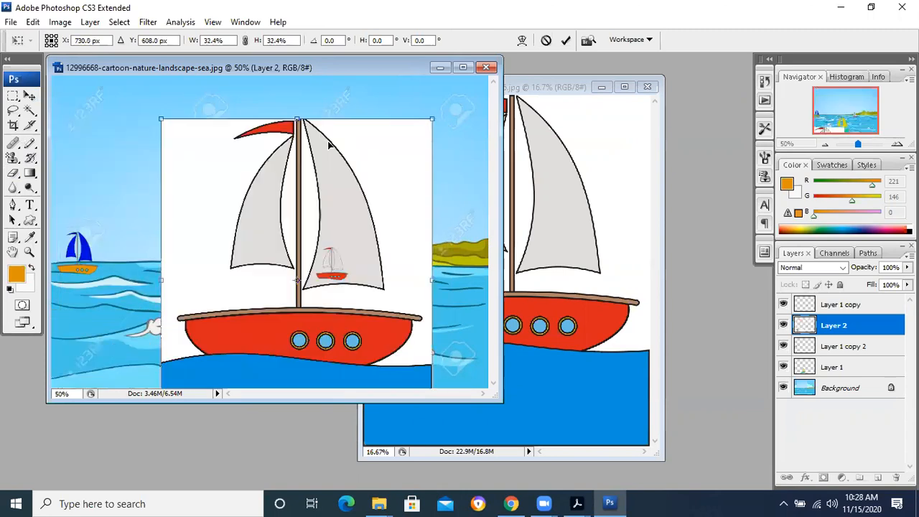
left_click_drag(398, 168, 284, 143)
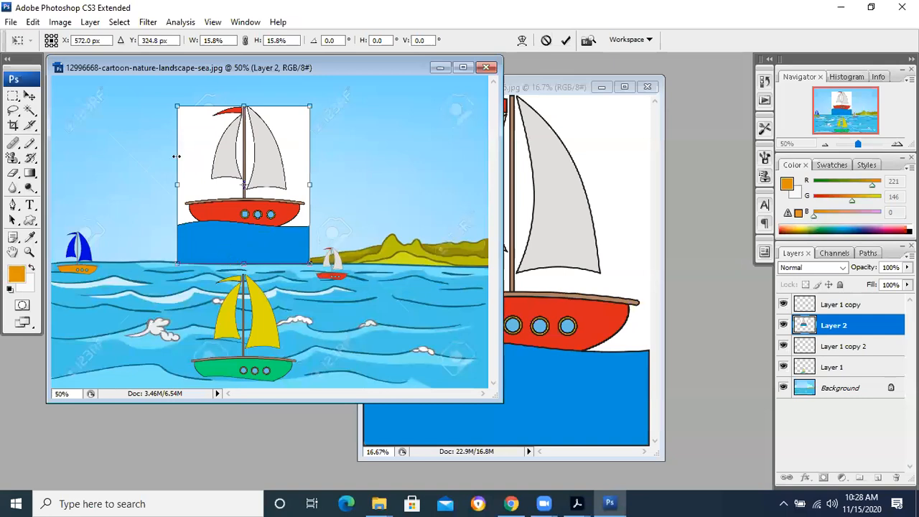
left_click(29, 96)
left_click(393, 199)
left_click_drag(255, 221, 238, 201)
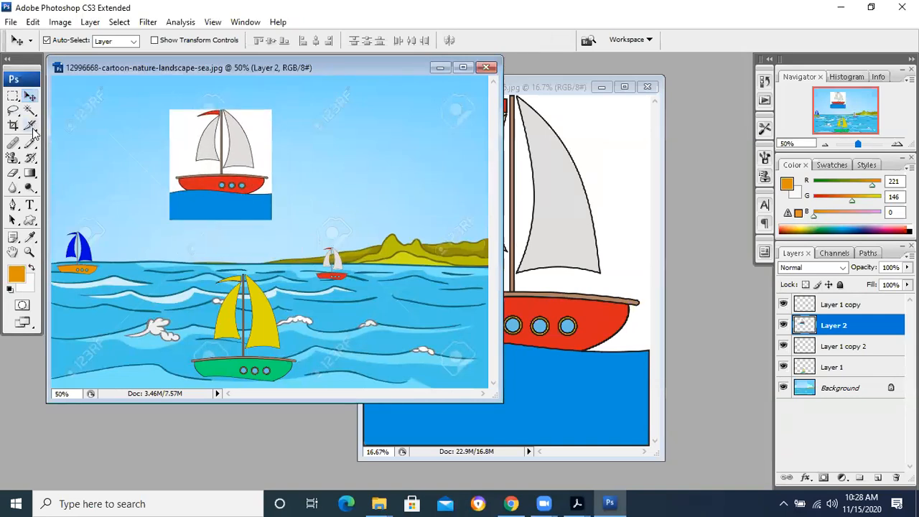
Erase scattered strokes across the pasted sailboat and its background with the Background Eraser Tool.
left_click(13, 172)
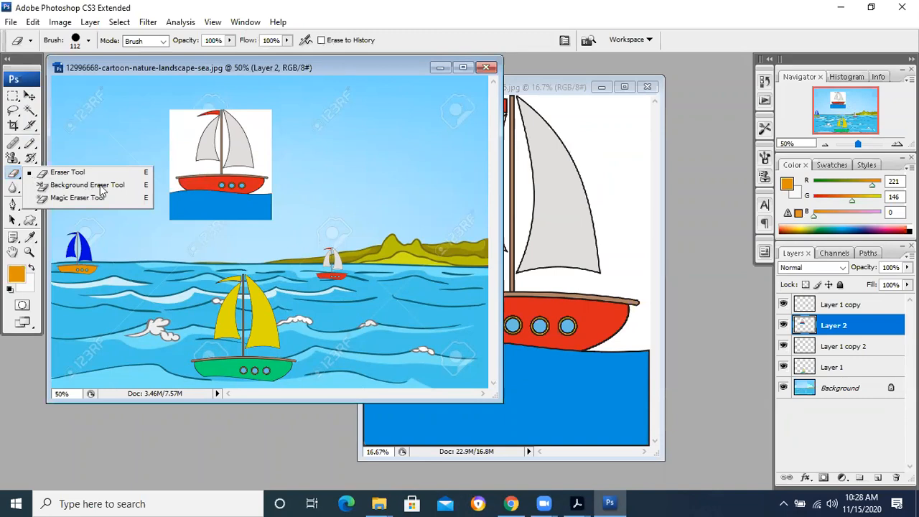
left_click(101, 185)
mouse_move(208, 204)
left_mouse_down()
mouse_move(231, 209)
mouse_move(208, 212)
mouse_move(255, 206)
mouse_move(241, 213)
mouse_move(262, 211)
mouse_move(250, 214)
mouse_move(275, 221)
mouse_move(267, 216)
mouse_move(275, 210)
mouse_move(219, 173)
mouse_move(241, 154)
mouse_move(243, 132)
mouse_move(171, 113)
left_mouse_up()
mouse_move(107, 121)
left_mouse_down()
mouse_move(239, 105)
mouse_move(226, 137)
mouse_move(296, 156)
mouse_move(224, 181)
mouse_move(256, 181)
left_mouse_up()
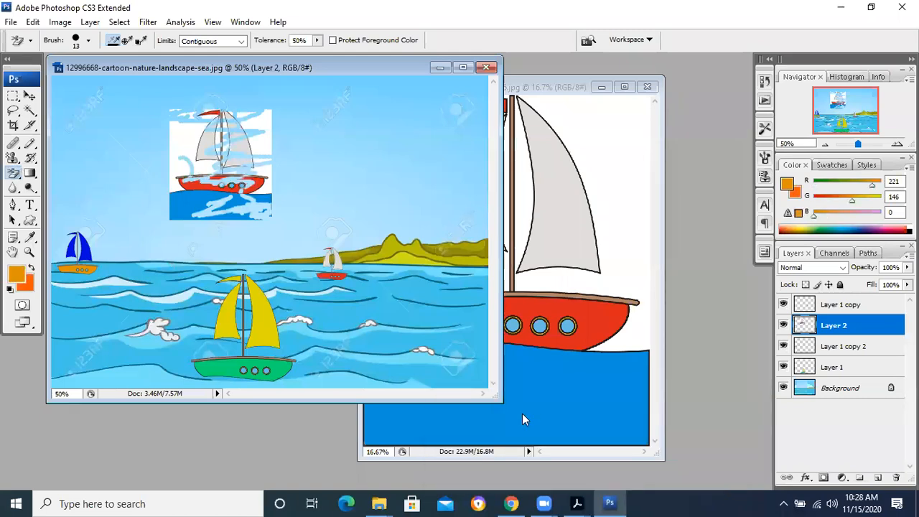
Switch to Acrobat, read the Background Eraser Tool description in PIII Chapter 8.pdf, and return to Photoshop.
mouse_move(576, 503)
left_click(622, 455)
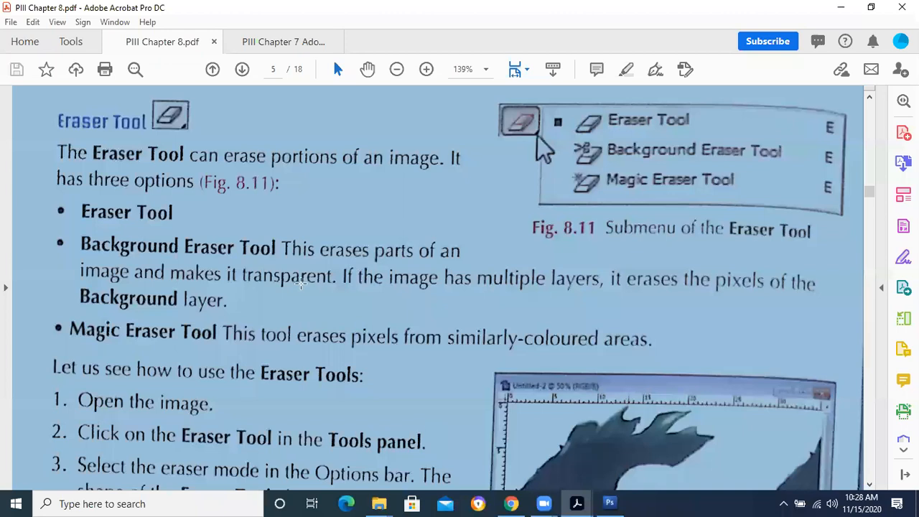
left_click(242, 273)
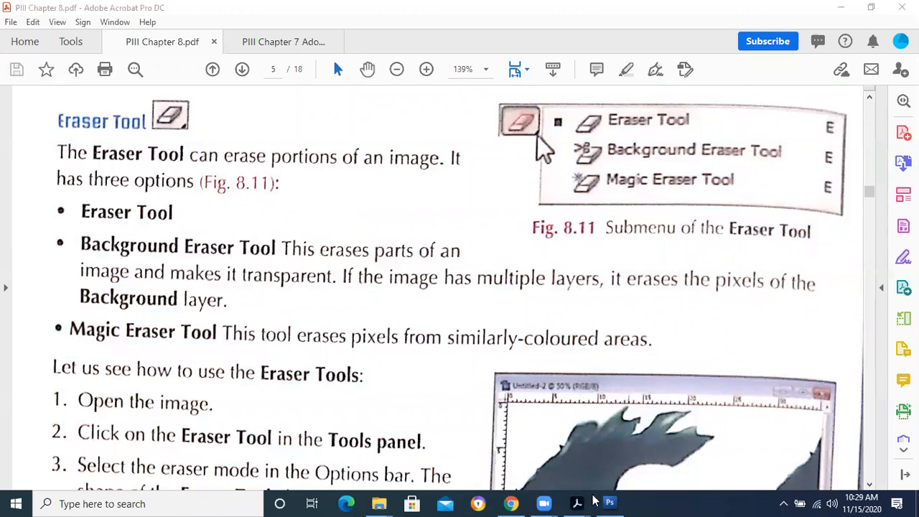
left_click(609, 502)
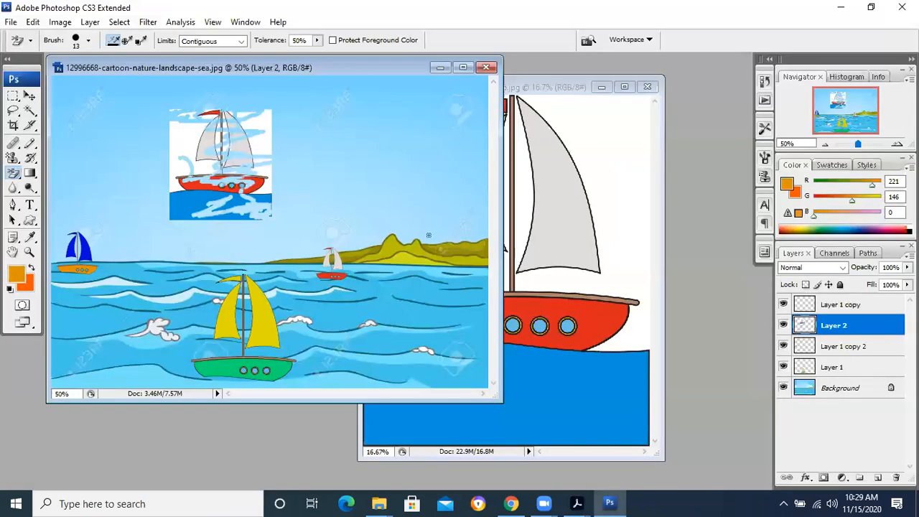
Undo the Background Eraser strokes on the pasted sailboat in the sea image.
key("ctrl+Tab")
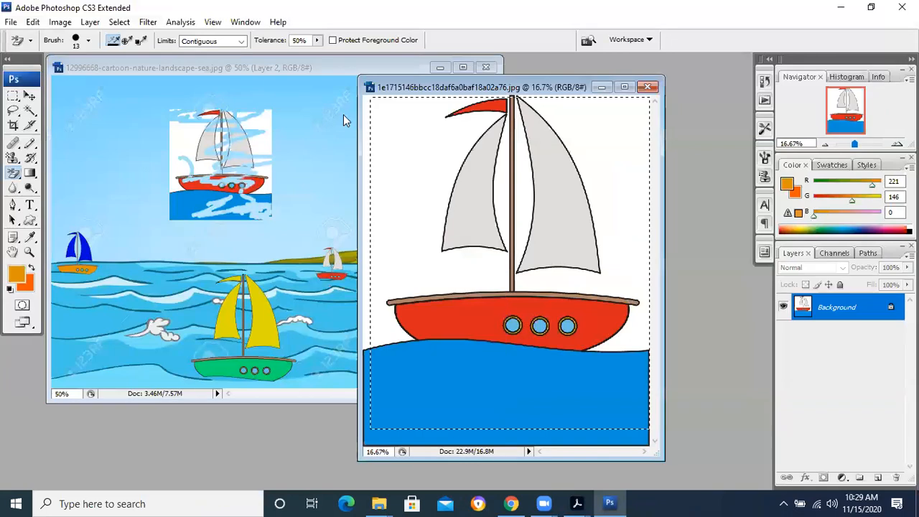
left_click(333, 70)
key("ctrl+alt+z")
key("ctrl+alt+z")
key("ctrl+alt+z")
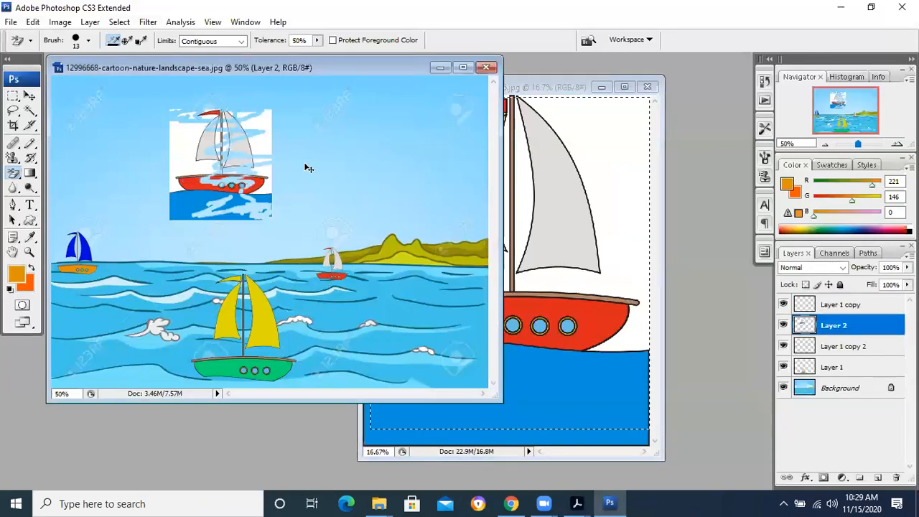
key("ctrl+alt+z")
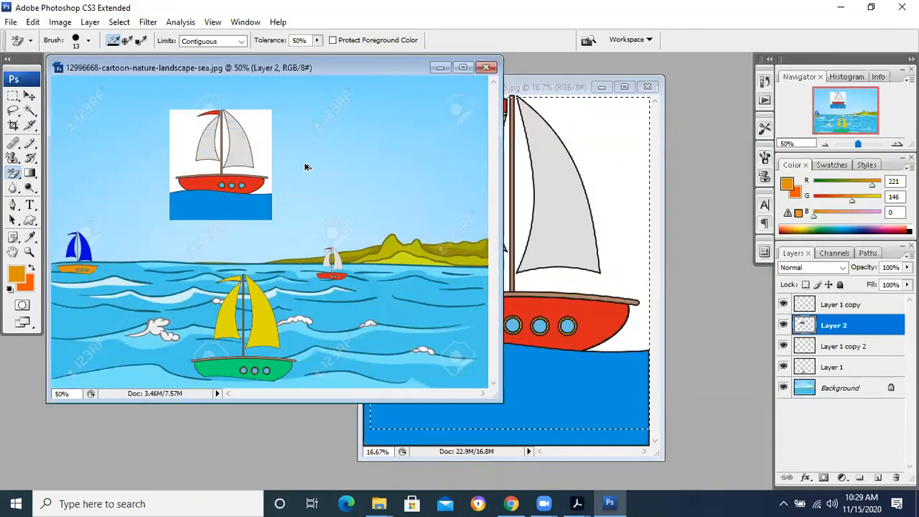
Erase the sky around the pasted sailboat on the Background layer with the Eraser Tool, exposing the orange background color.
left_click(850, 391)
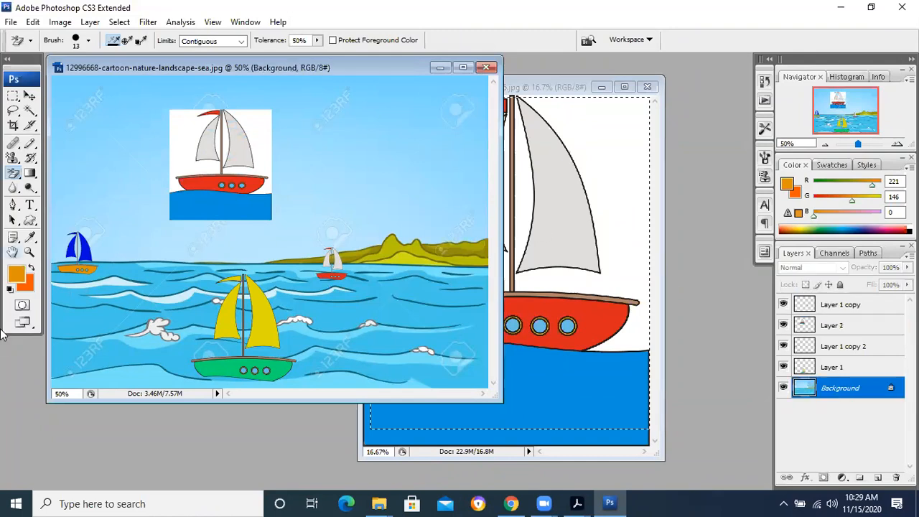
left_click(13, 171)
left_click(66, 172)
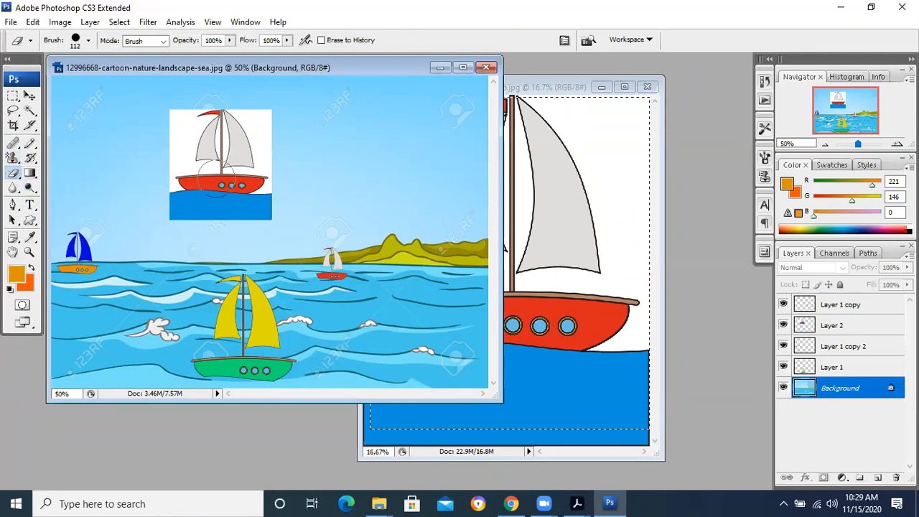
left_click(264, 207)
mouse_move(263, 211)
left_mouse_down()
mouse_move(271, 120)
mouse_move(255, 116)
mouse_move(224, 136)
mouse_move(225, 124)
mouse_move(205, 117)
mouse_move(192, 128)
mouse_move(196, 170)
mouse_move(177, 172)
mouse_move(185, 217)
mouse_move(289, 217)
left_mouse_up()
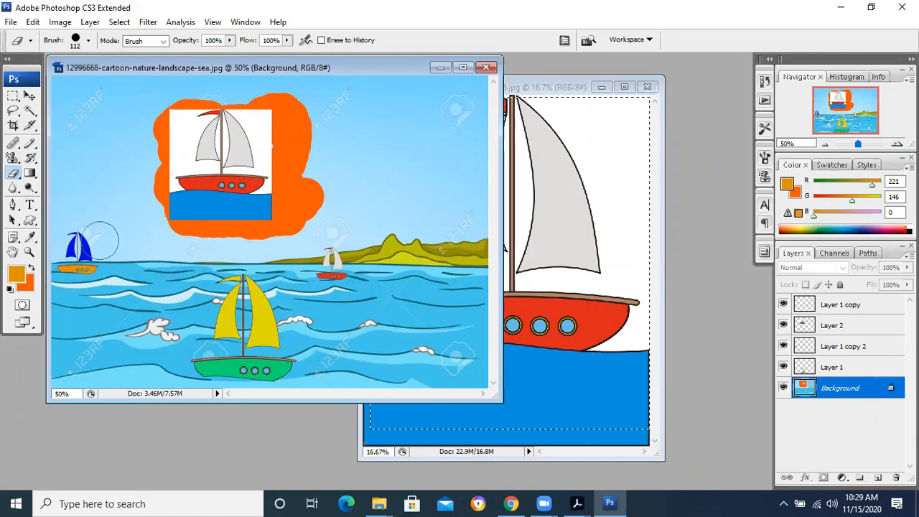
right_click(13, 174)
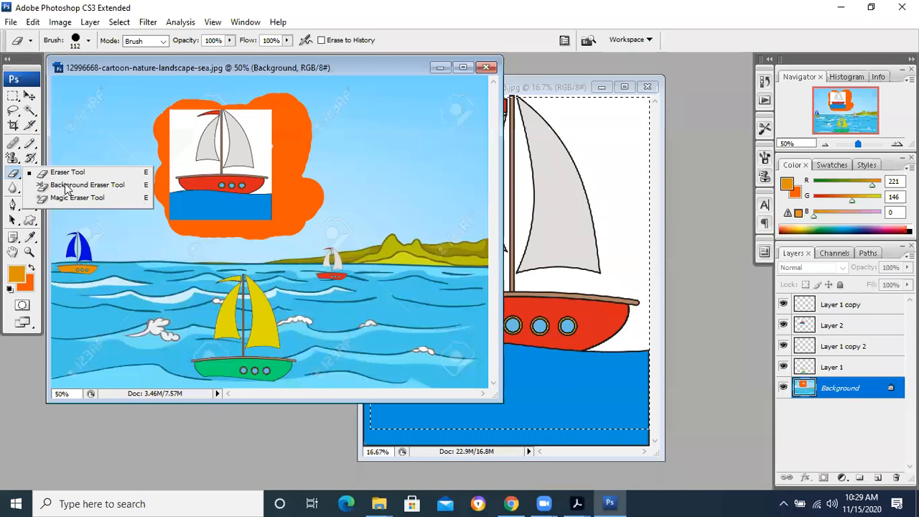
Create a new 12 x 8 inch RGB document at 72 pixels/inch with white background contents.
left_click(10, 21)
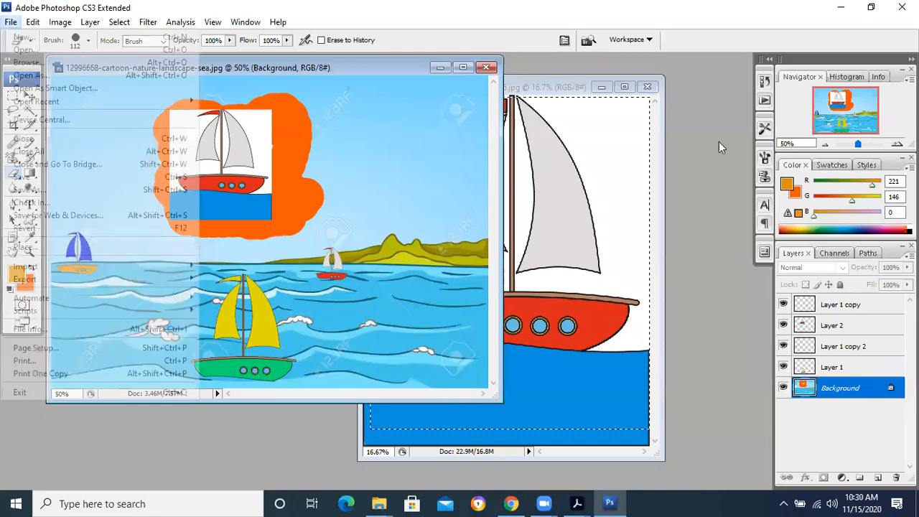
key("n")
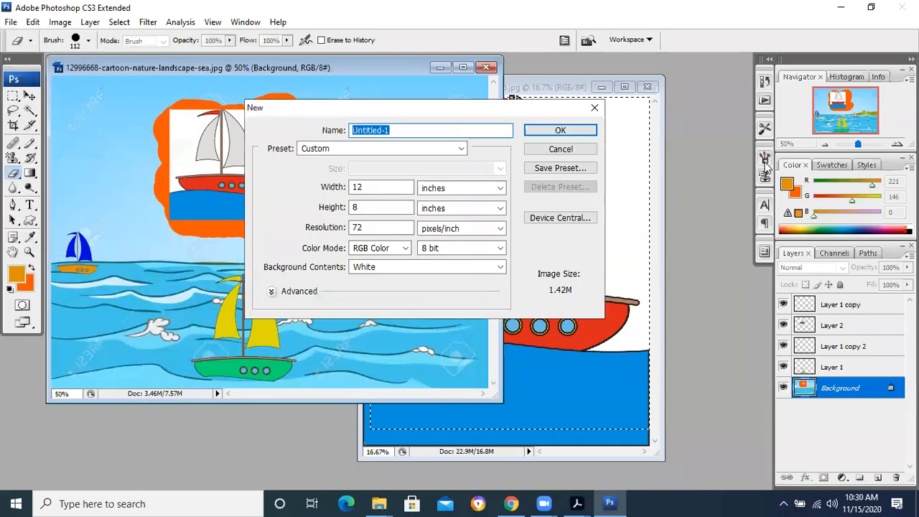
left_click(588, 132)
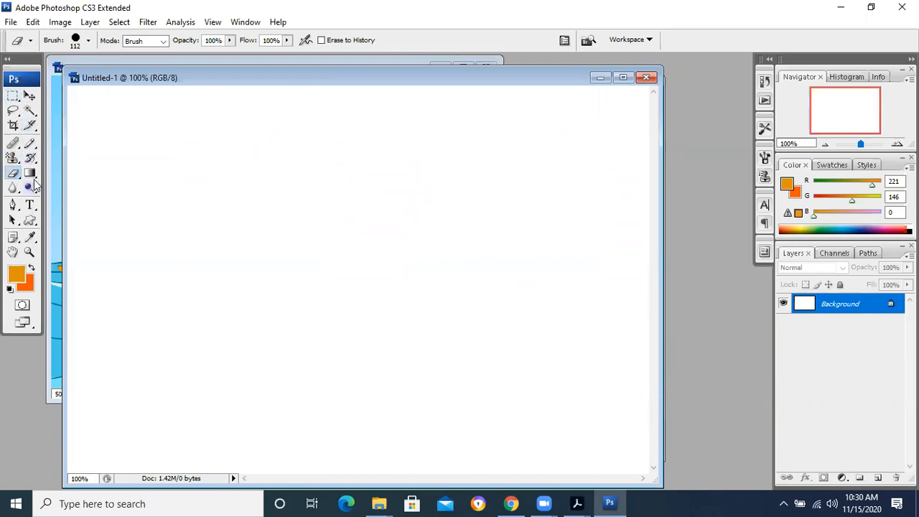
Select a small rectangle in the new document with the Rectangular Marquee Tool and fill it with the orange foreground color.
mouse_move(15, 101)
left_mouse_down()
mouse_move(49, 105)
mouse_move(49, 94)
left_mouse_up()
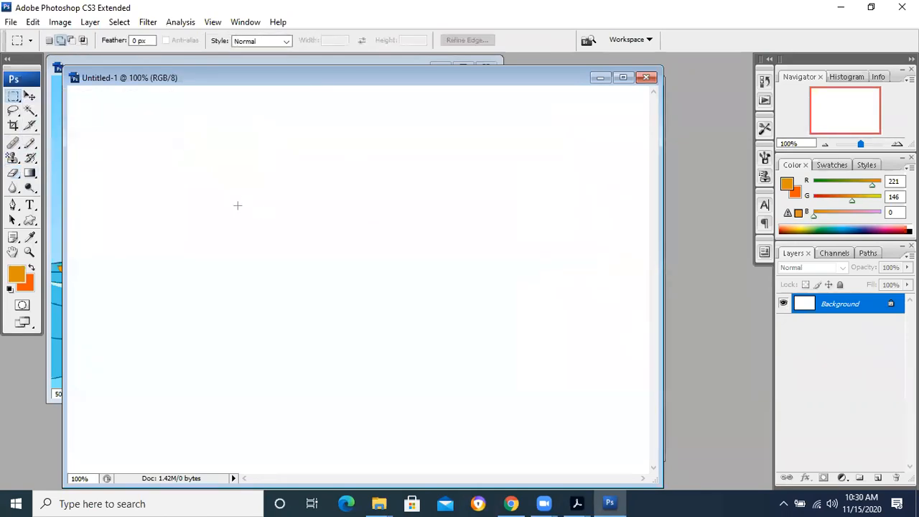
left_click_drag(202, 202, 276, 271)
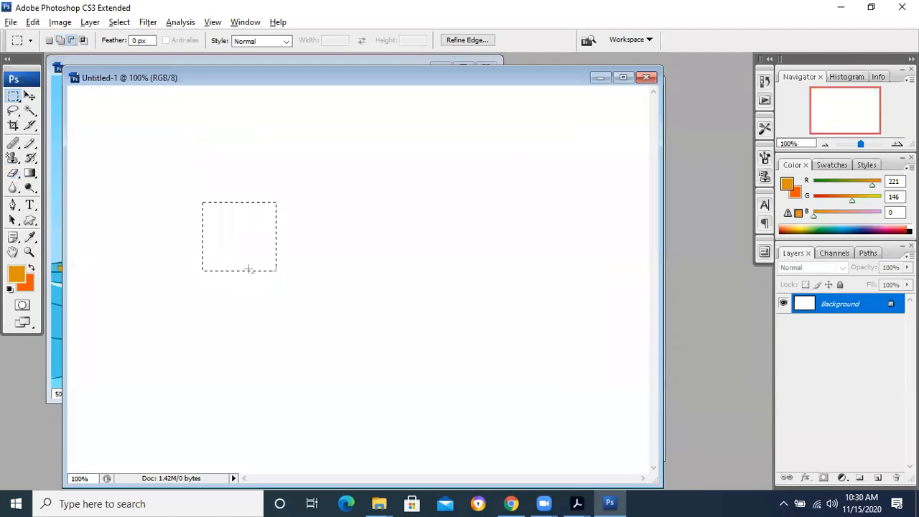
key("alt+BackSpace")
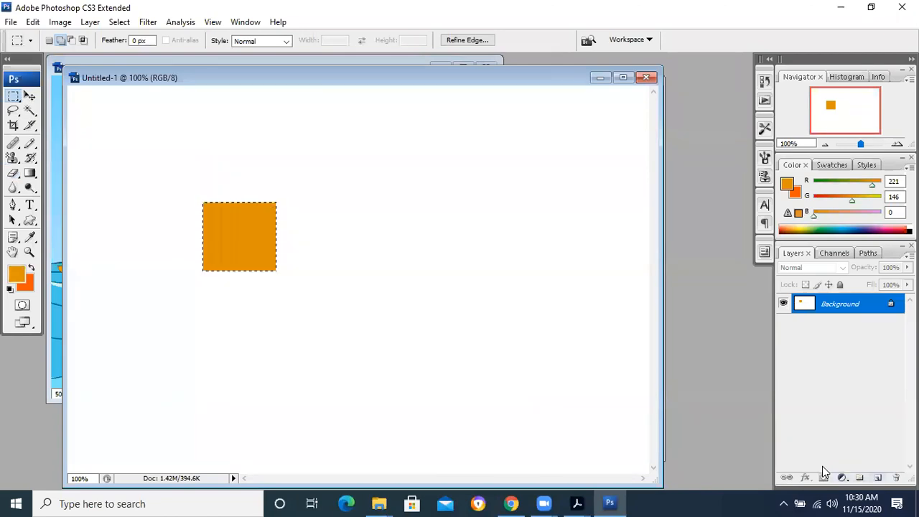
On a new layer, select a rectangle overlapping the orange one's lower-right corner and fill it with slate blue (RGB 70, 70, 131).
left_click(877, 477)
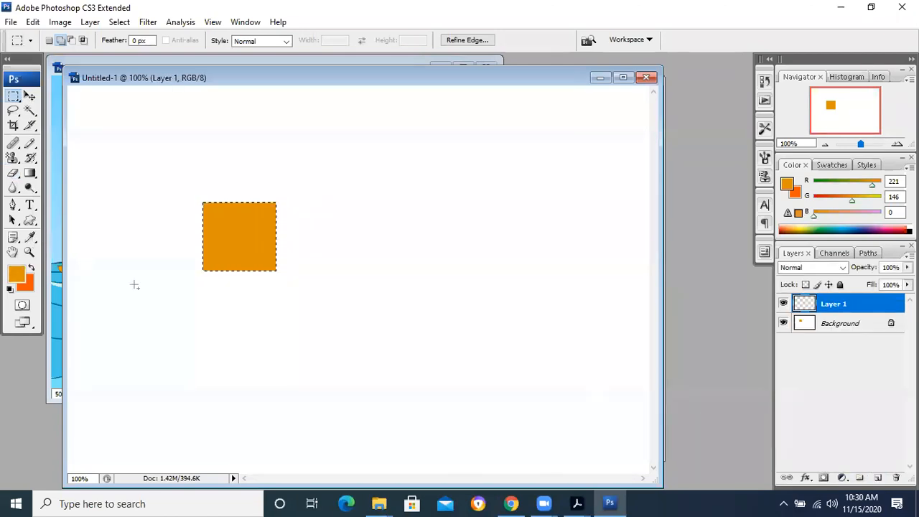
key("ctrl+d")
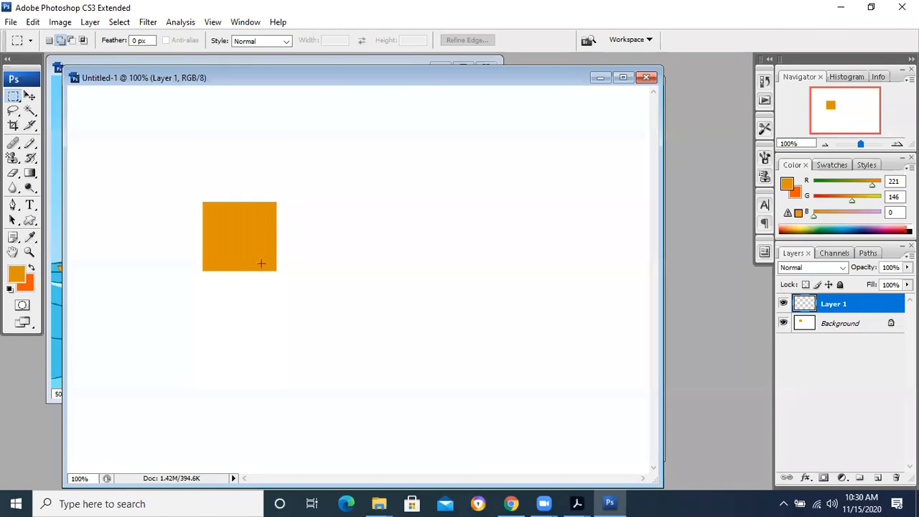
left_click_drag(256, 262, 305, 303)
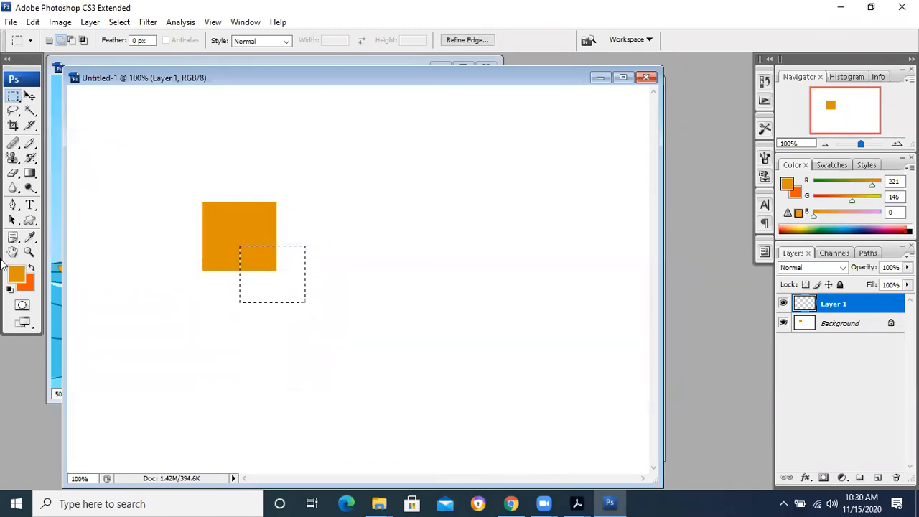
left_click(19, 277)
left_click(375, 138)
left_click(479, 111)
left_click(585, 48)
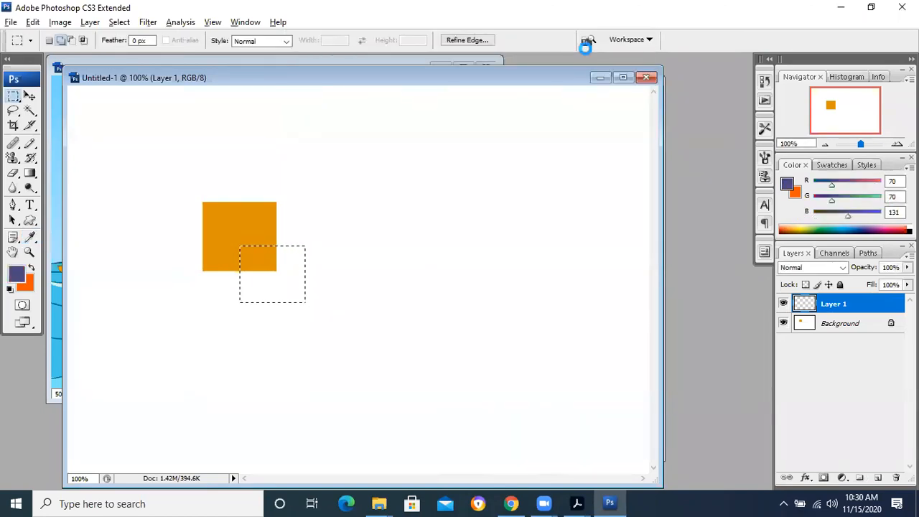
key("alt+BackSpace")
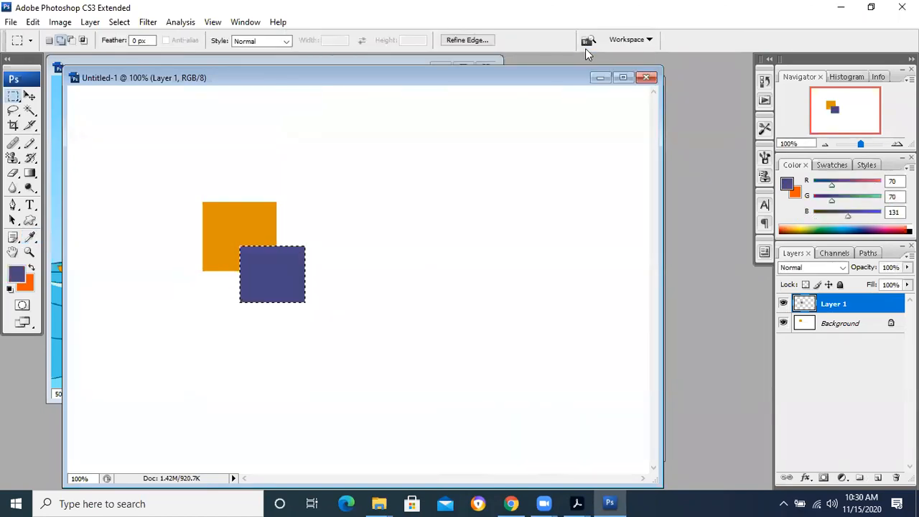
Select a third rectangle overlapping the blue one's lower-right corner, fill it with light green (RGB 142, 222, 174), and deselect the layer.
left_click(17, 274)
left_click(356, 78)
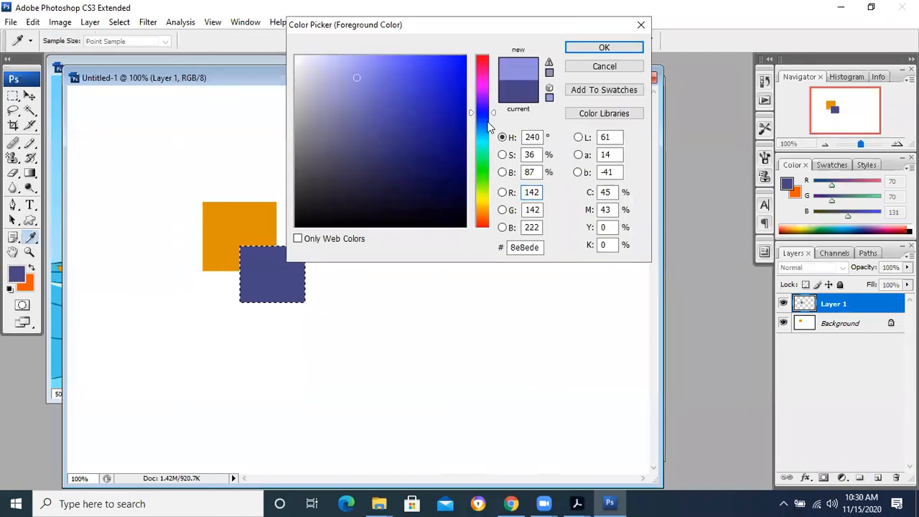
left_click(483, 161)
left_click(583, 48)
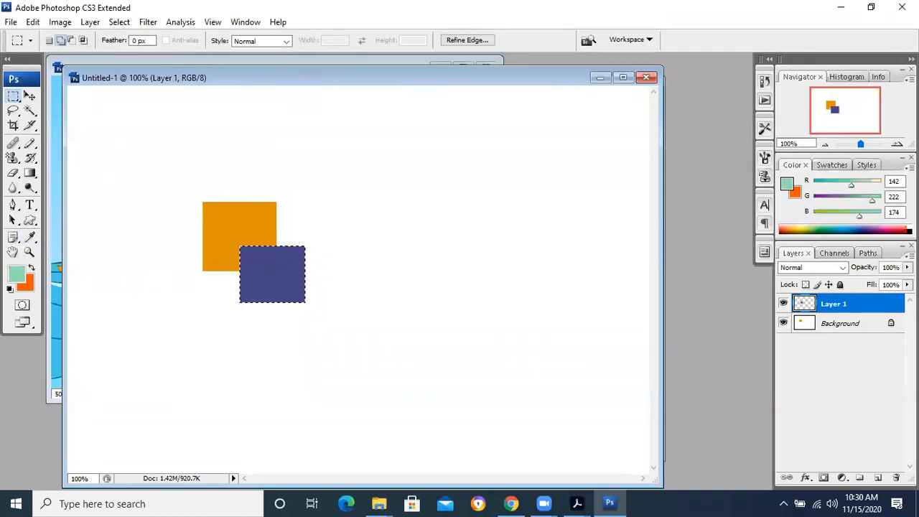
left_click(331, 264)
left_click_drag(267, 281, 354, 352)
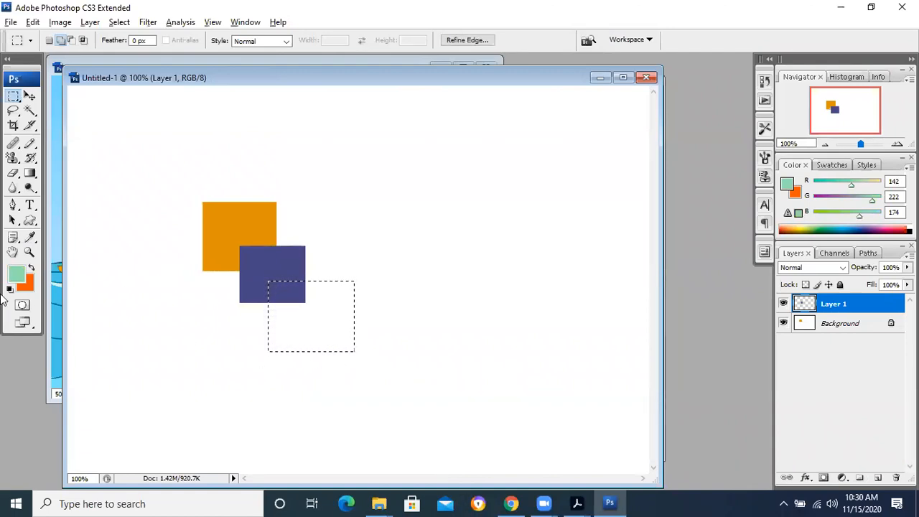
key("alt+BackSpace")
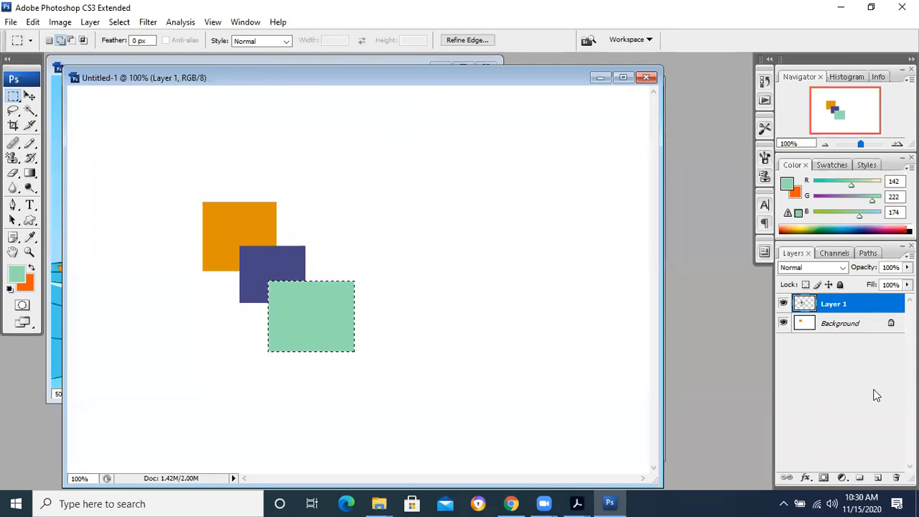
left_click(875, 395)
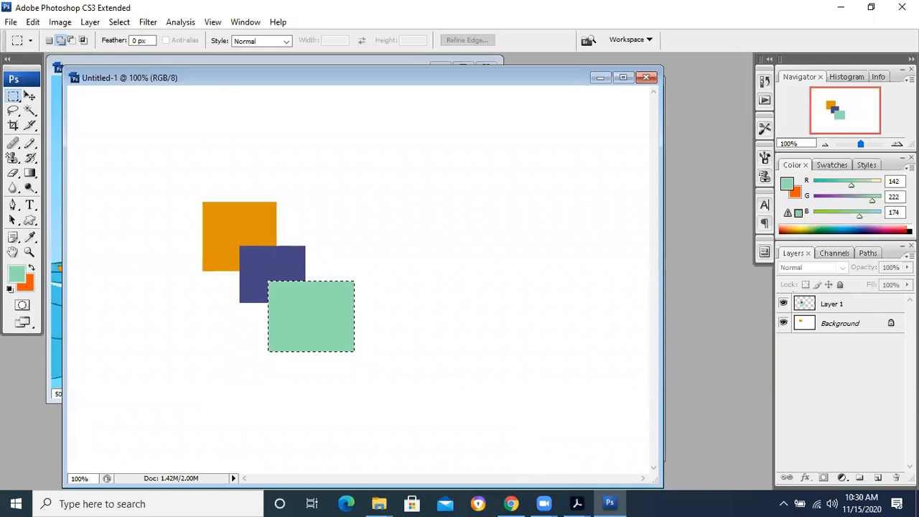
key("alt+Tab")
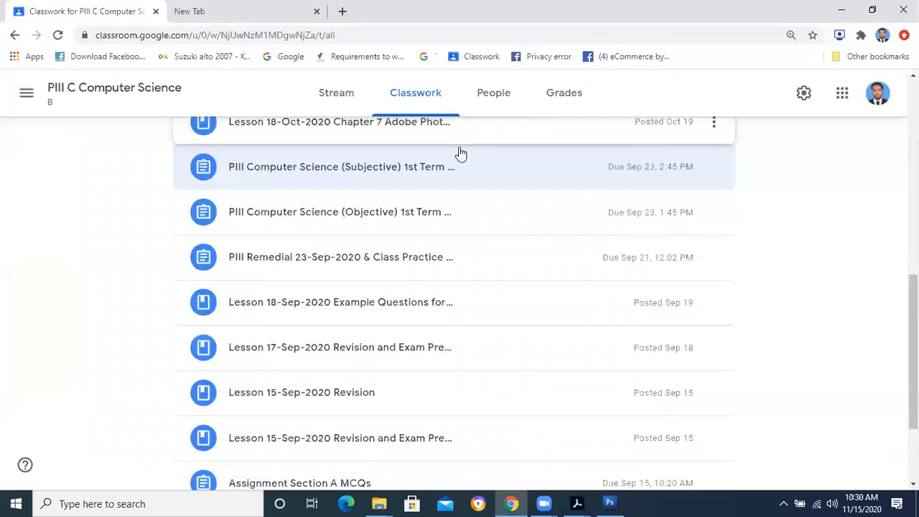
scroll(499, 470, "up", 5)
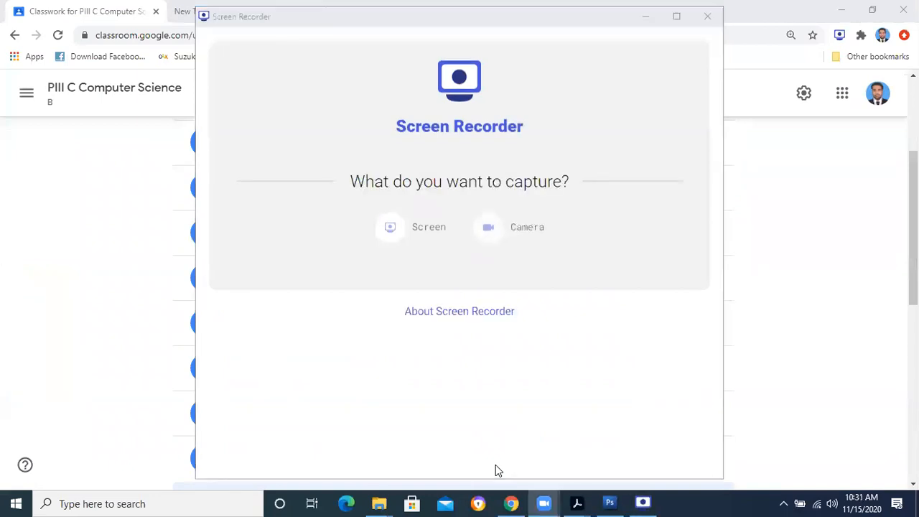
Start recording the entire screen with microphone audio in Screen Recorder.
left_click(433, 230)
left_click(483, 332)
left_click(496, 392)
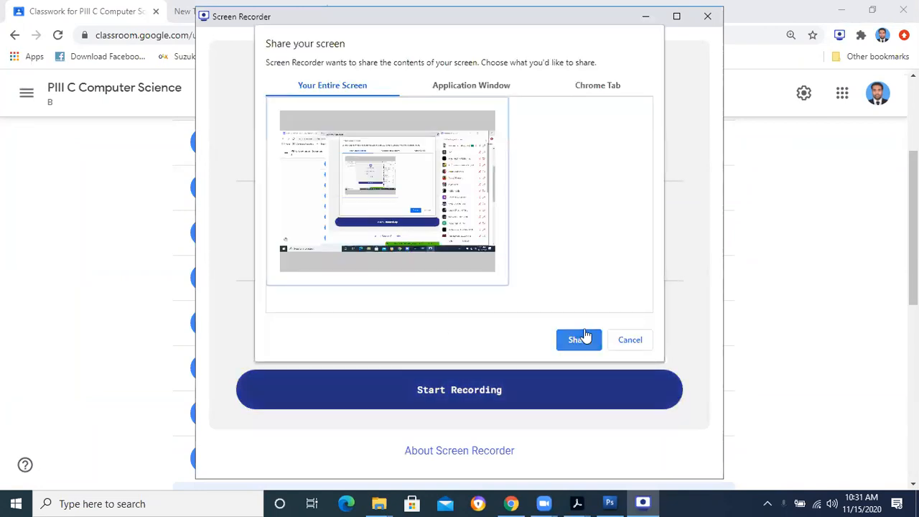
left_click(578, 340)
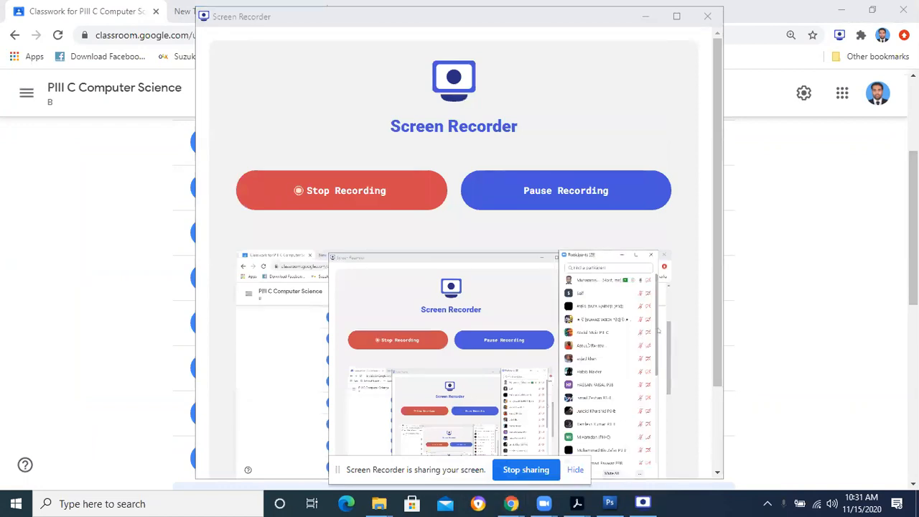
Scroll down the meeting's participants list, stop the running screen recording and save it.
left_click_drag(656, 373, 668, 449)
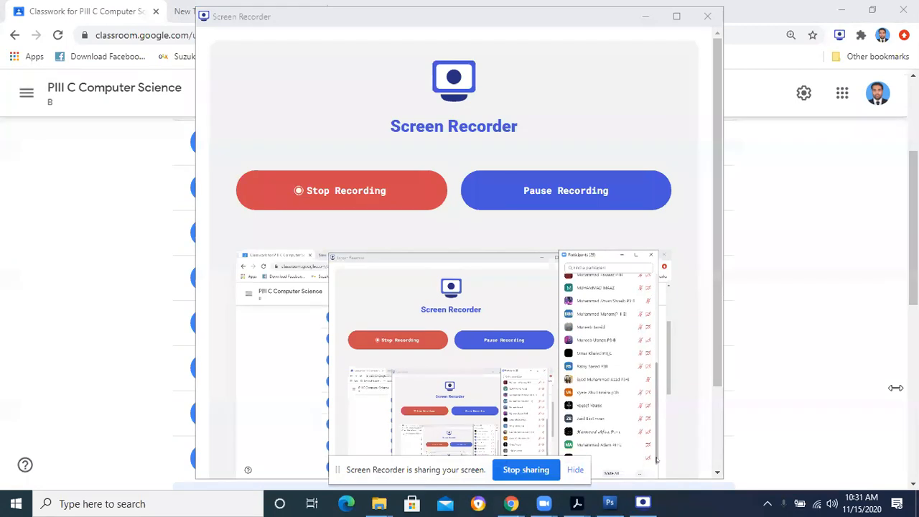
left_click(413, 188)
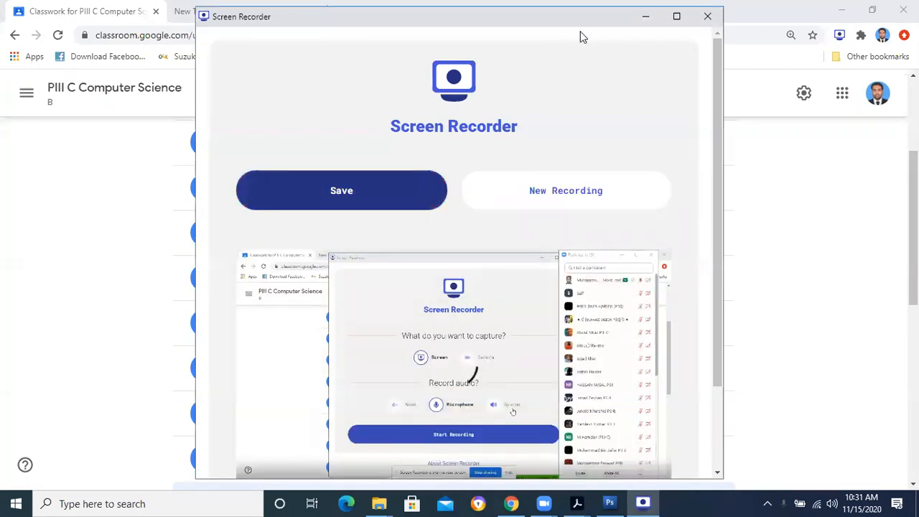
left_click(579, 5)
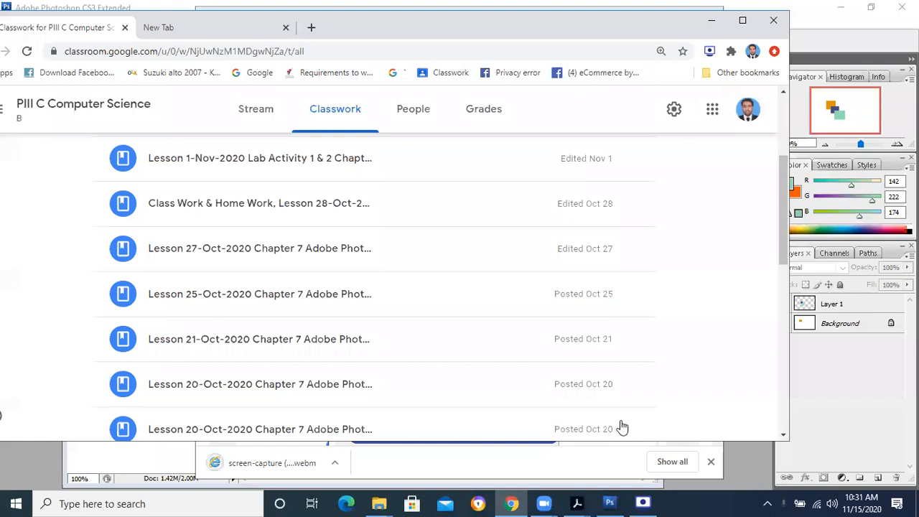
Switch back to Photoshop and clear the selection around the light green rectangle.
left_click(608, 503)
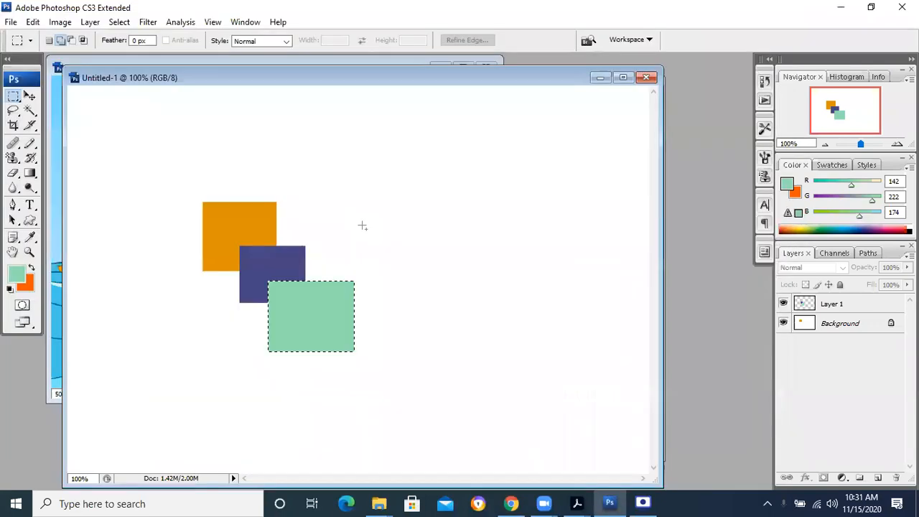
key("ctrl+d")
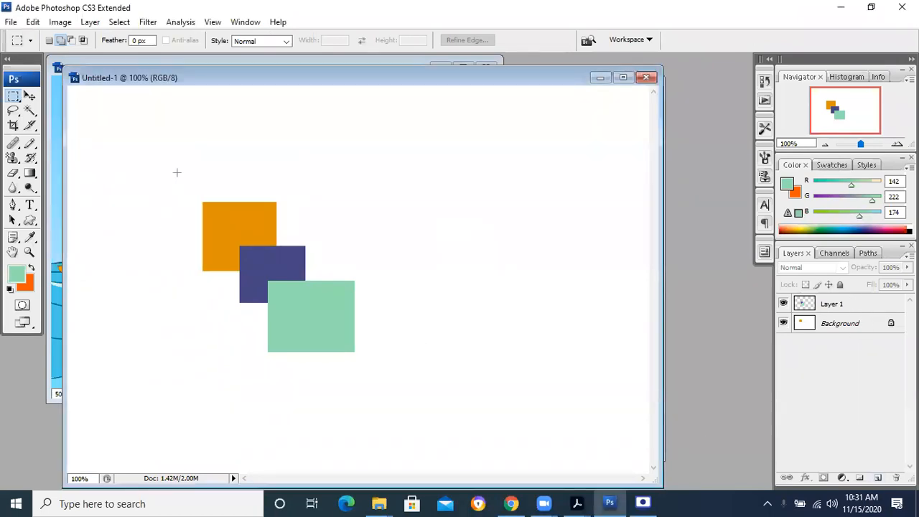
On a new layer, select a near-circular area overlapping all three rectangles with the Elliptical Marquee Tool.
left_click(878, 477)
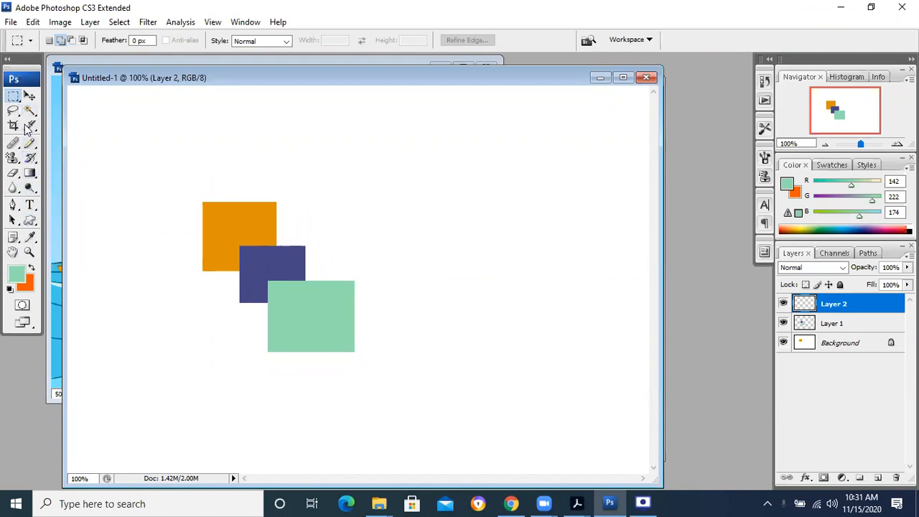
left_click(17, 100)
left_click(43, 108)
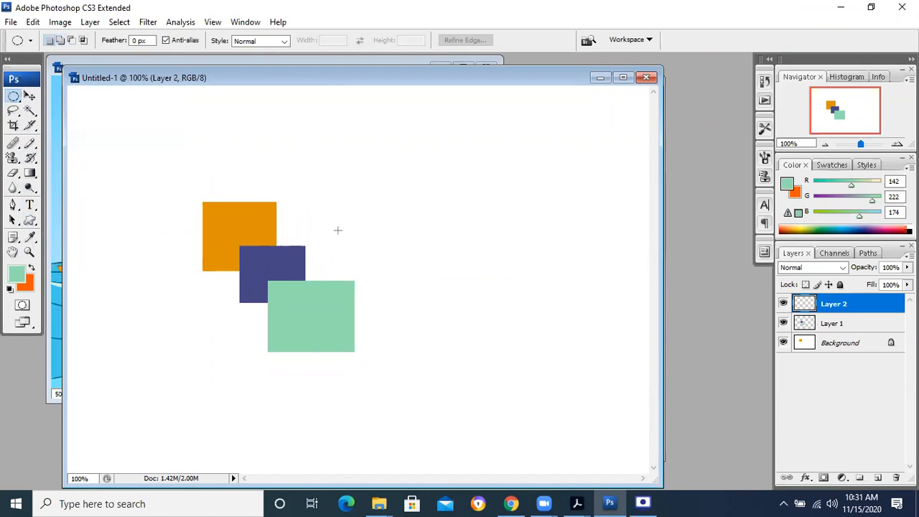
left_click_drag(260, 222, 349, 302)
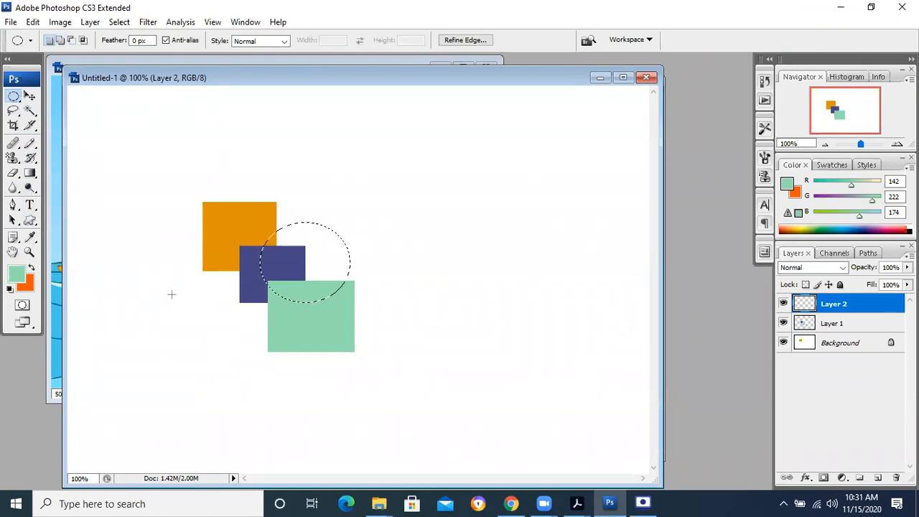
Fill the elliptical selection with cream (RGB 228, 229, 191), and clear both the selection and the active layer.
left_click(16, 273)
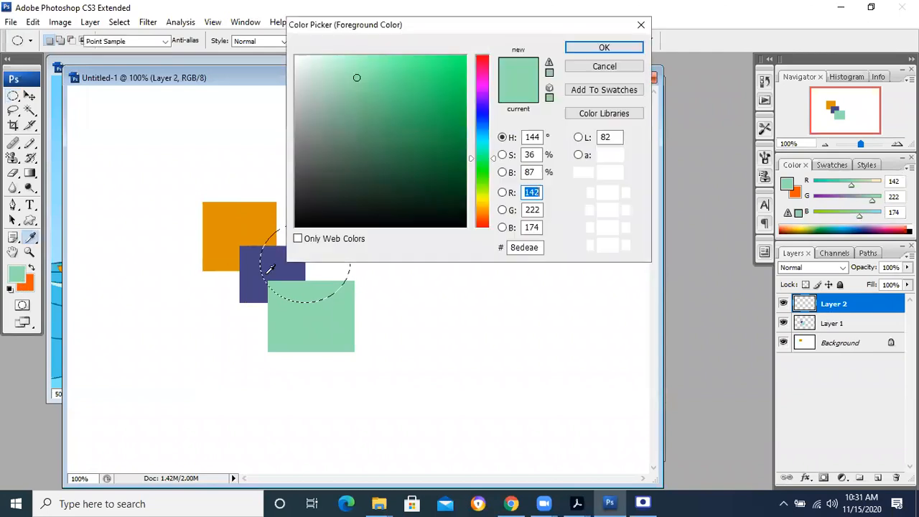
left_click(368, 148)
left_click(321, 73)
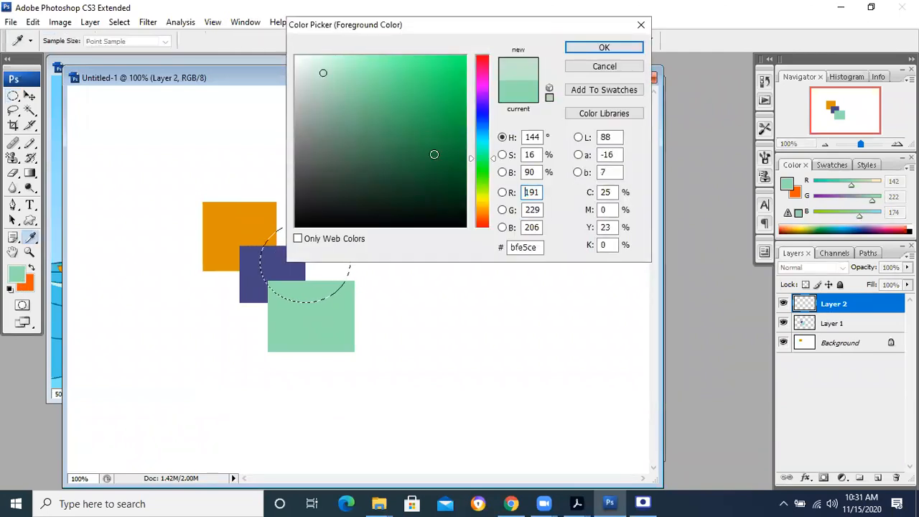
left_click(482, 202)
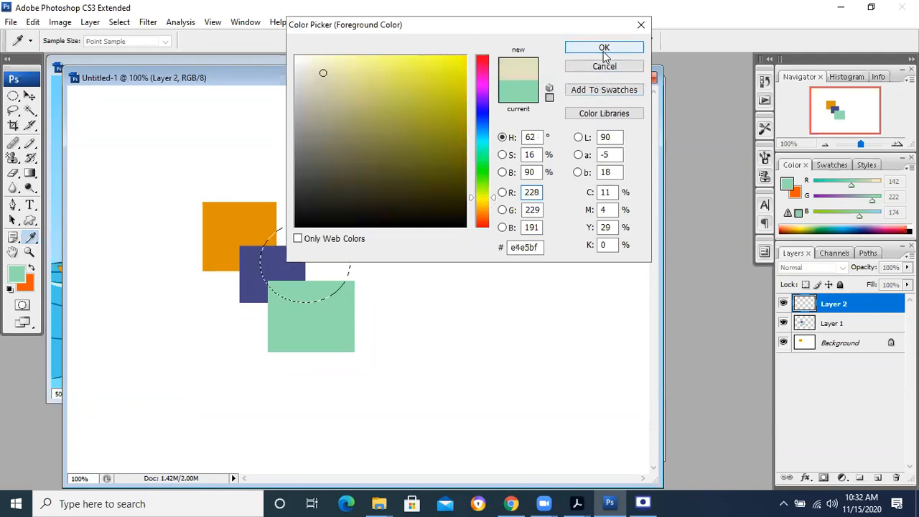
left_click(602, 49)
key("alt+BackSpace")
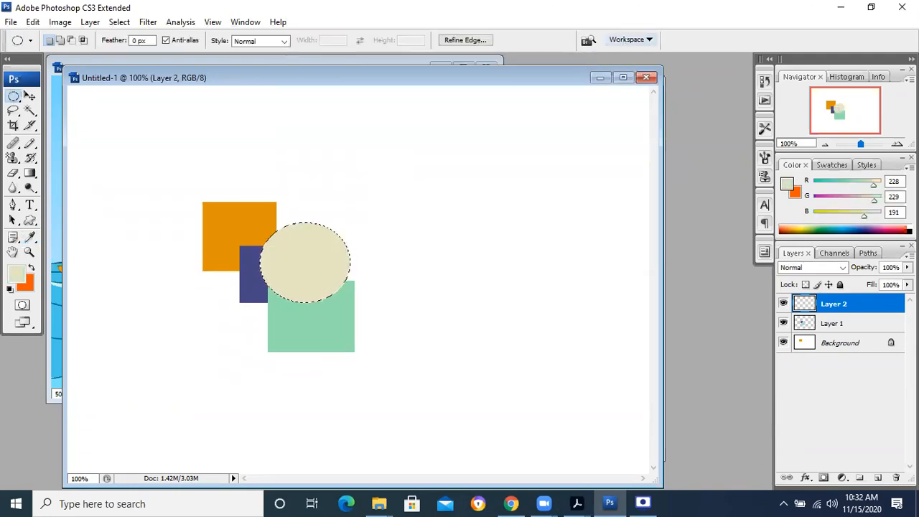
left_click(30, 95)
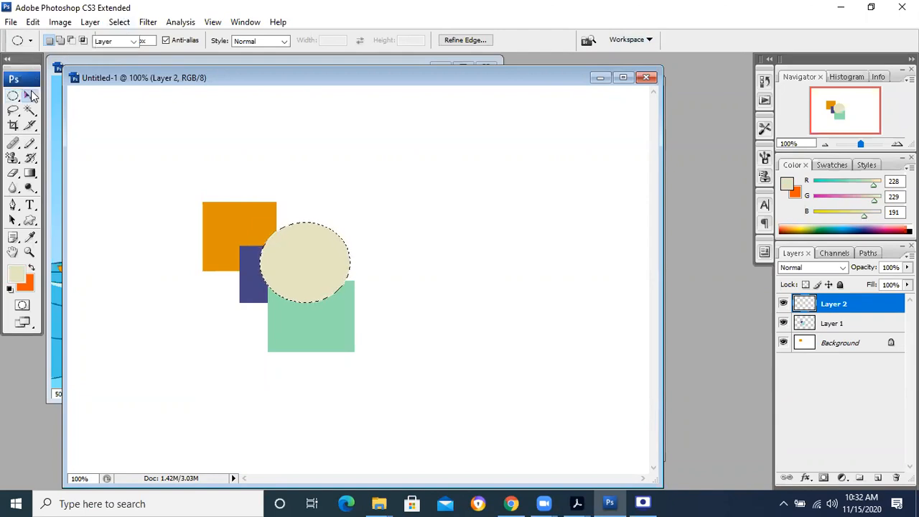
left_click(327, 182)
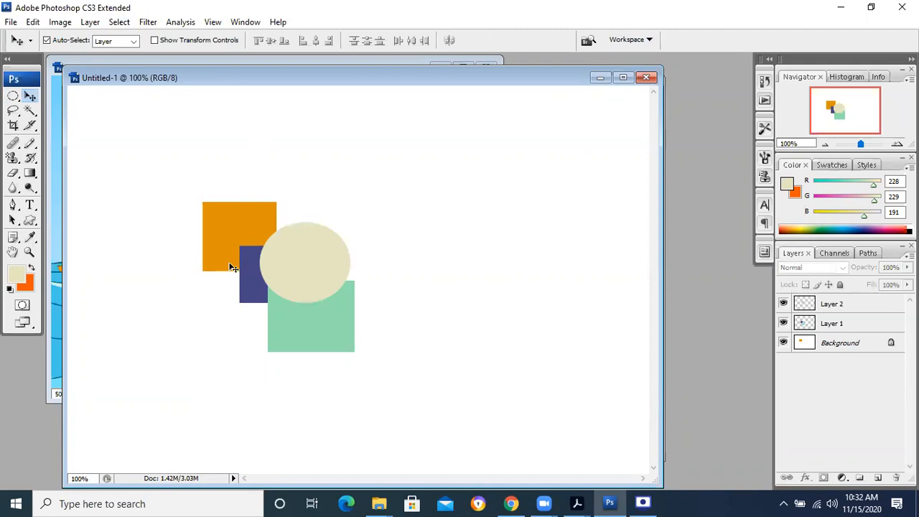
Try to select the white canvas area with the Magic Wand Tool while no layer is selected.
left_click(30, 110)
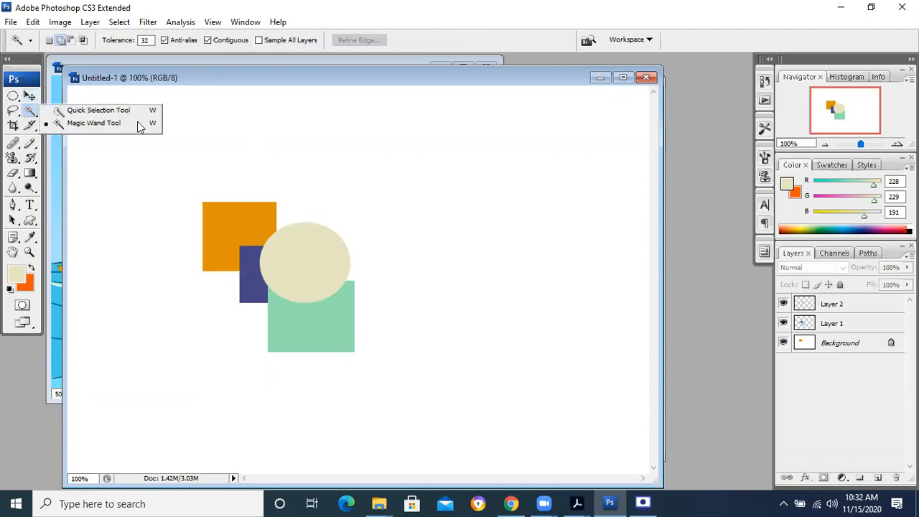
left_click(101, 124)
left_click(124, 129)
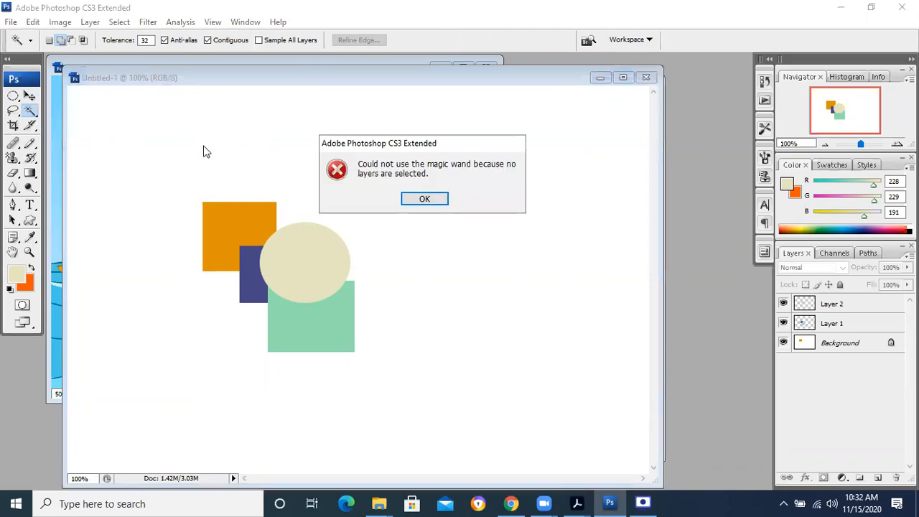
left_click(409, 202)
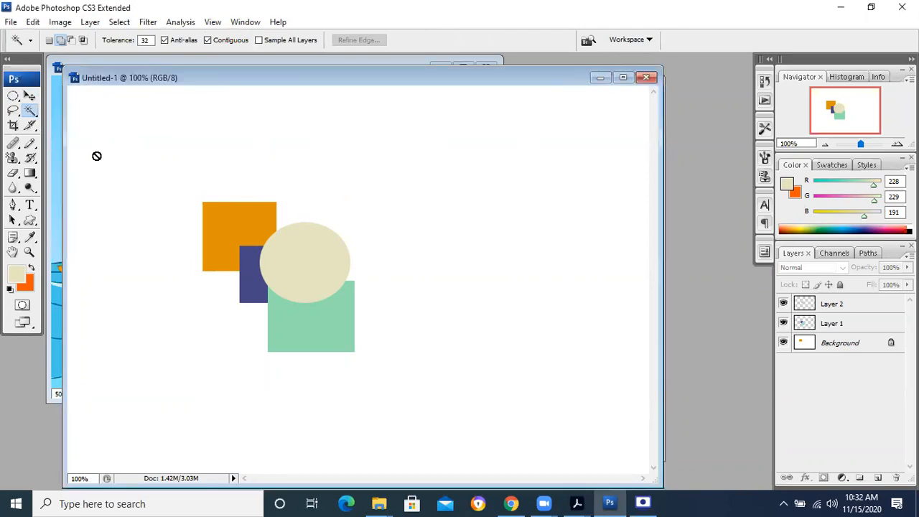
Select the white area of the Background layer with the Magic Wand Tool.
left_click(29, 110)
left_click(99, 123)
left_click(890, 339)
left_click(619, 318)
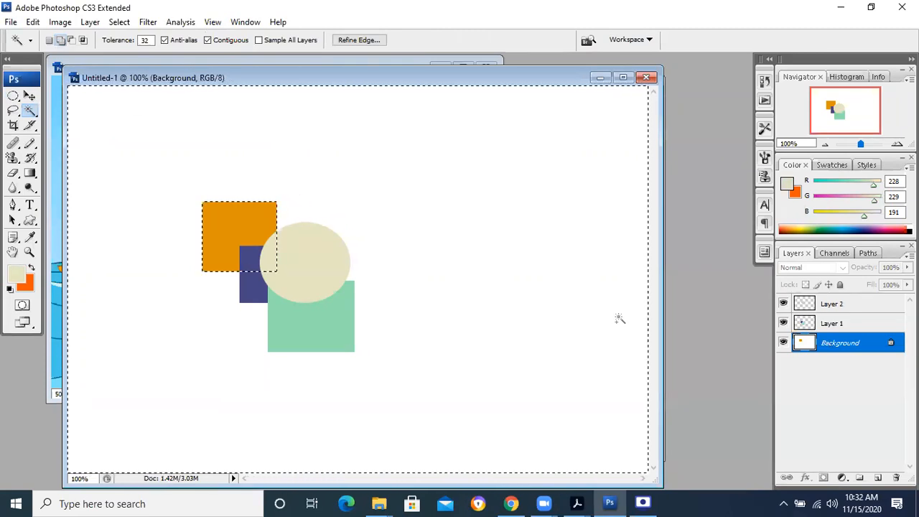
Reselect the Background layer's white area, fill it with the cream foreground color, and undo the fill.
key("ctrl+d")
left_click(619, 318)
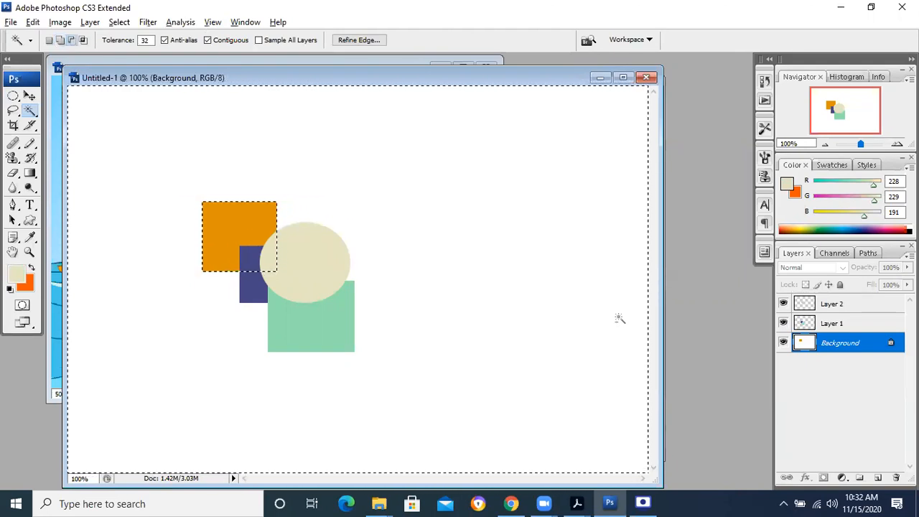
key("alt+BackSpace")
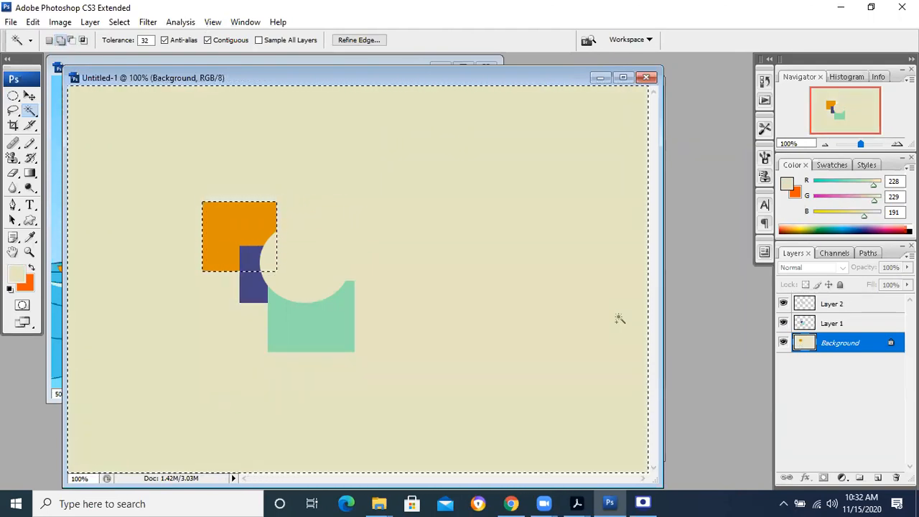
key("ctrl+z")
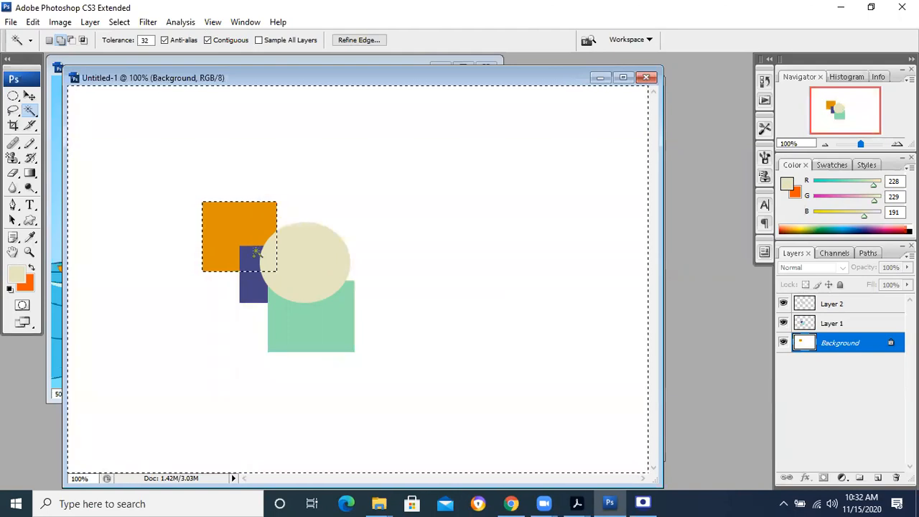
Fill the selected white area of the Background layer with light pink (RGB 229, 195, 191) and deselect it.
left_click(17, 272)
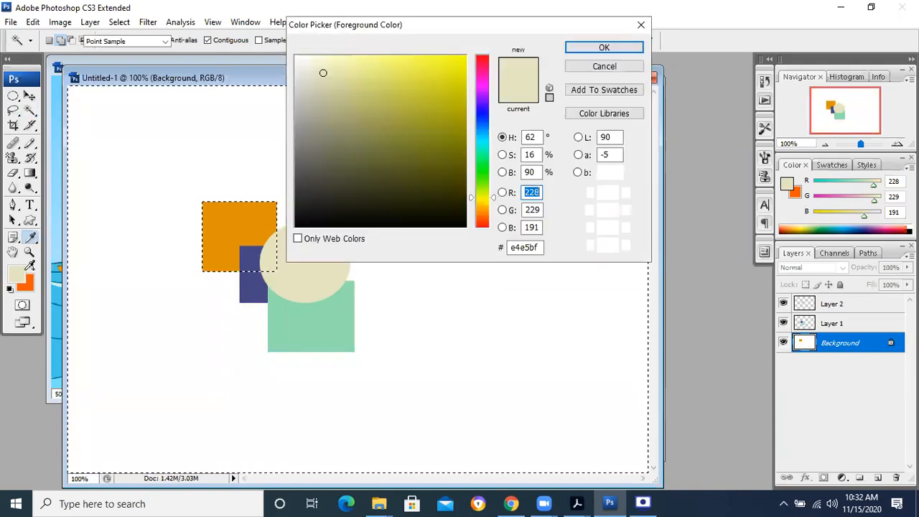
left_click(484, 224)
left_click(603, 48)
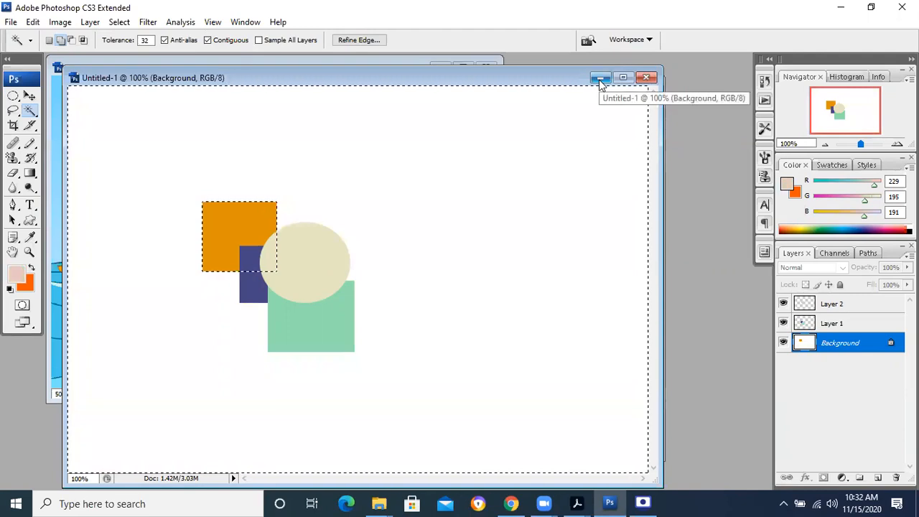
key("alt+BackSpace")
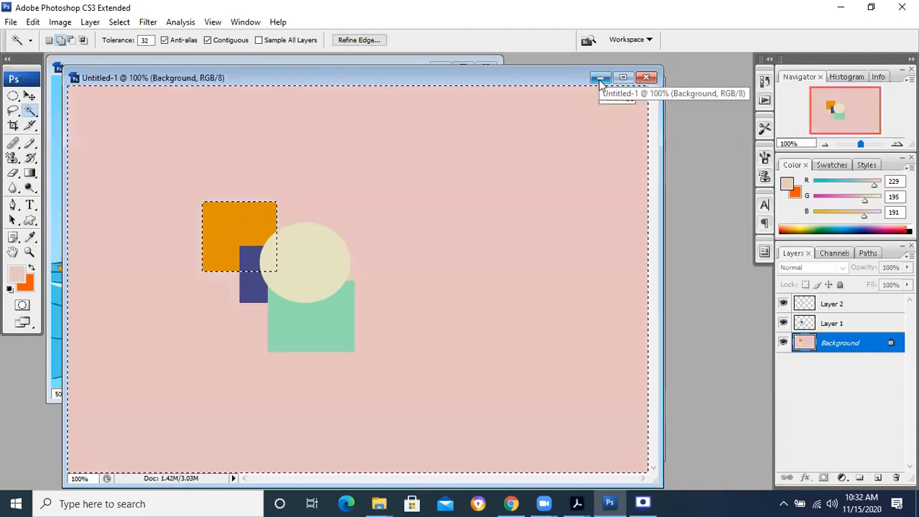
key("ctrl+s")
key("Escape")
key("ctrl+d")
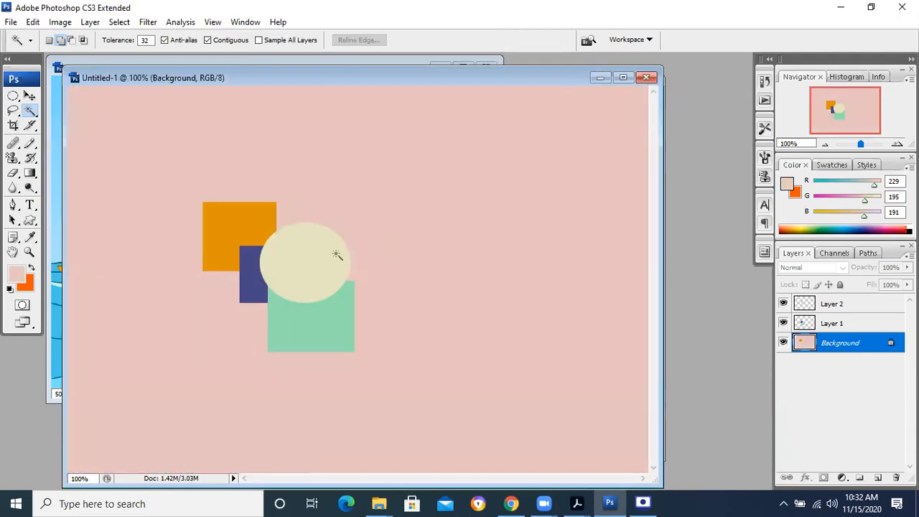
Erase parts of the pink background above the orange rectangle and around the green one with the Background Eraser Tool.
left_click(20, 158)
left_click(13, 173)
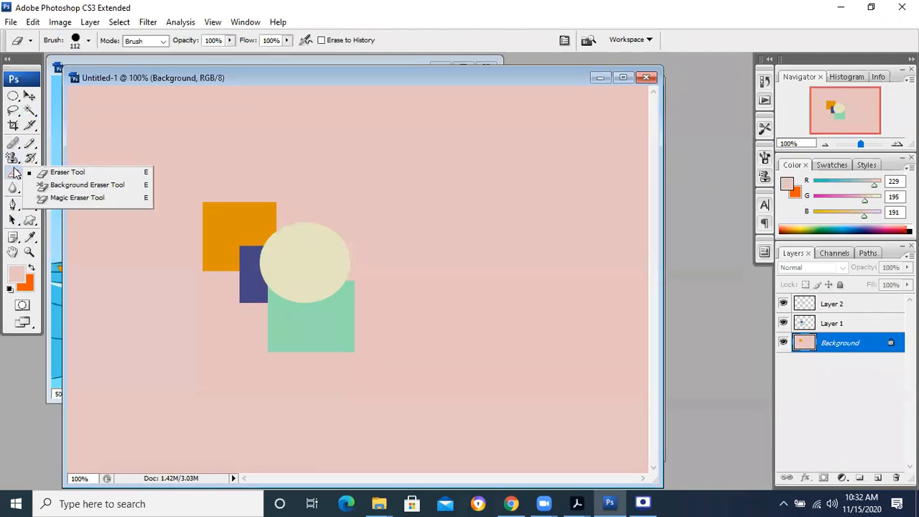
left_click(56, 186)
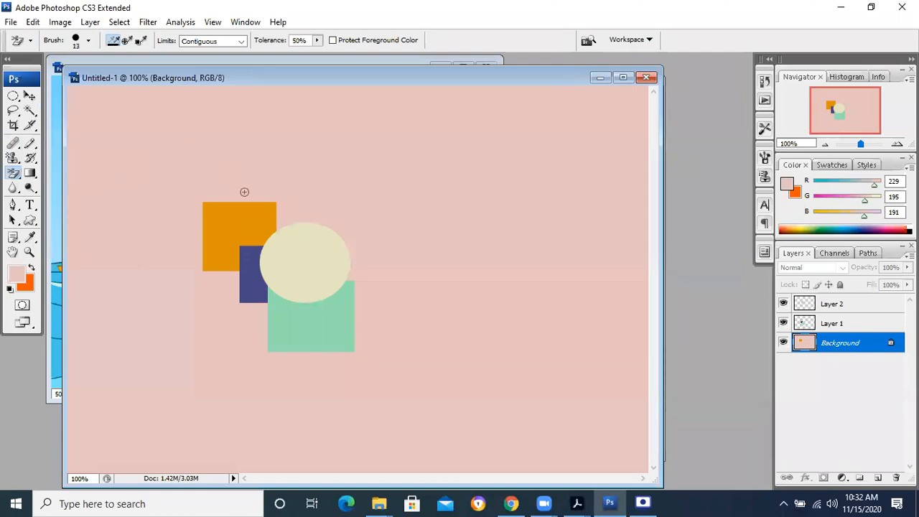
mouse_move(228, 184)
left_mouse_down()
mouse_move(192, 213)
mouse_move(253, 195)
mouse_move(249, 211)
mouse_move(300, 213)
left_mouse_up()
mouse_move(362, 344)
left_mouse_down()
mouse_move(303, 377)
mouse_move(323, 343)
left_mouse_up()
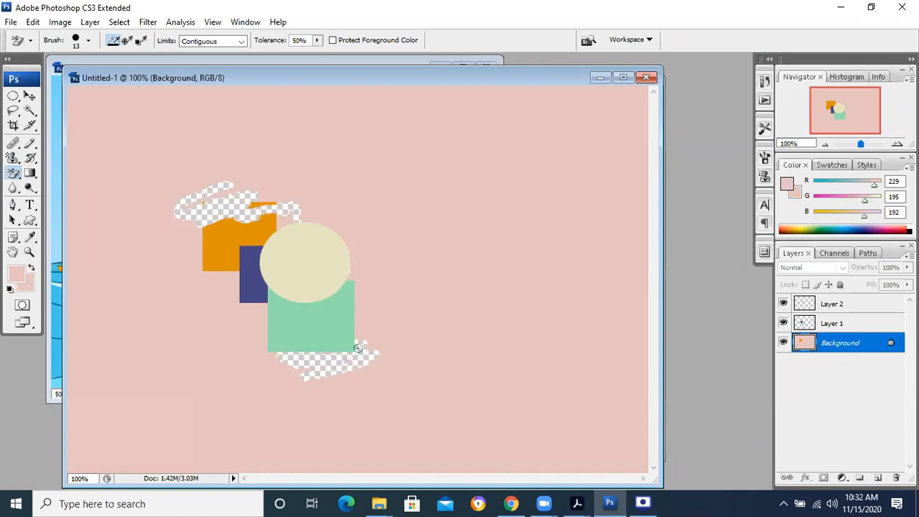
mouse_move(355, 334)
left_mouse_down()
mouse_move(352, 307)
mouse_move(364, 306)
mouse_move(364, 332)
mouse_move(354, 246)
mouse_move(358, 290)
left_mouse_up()
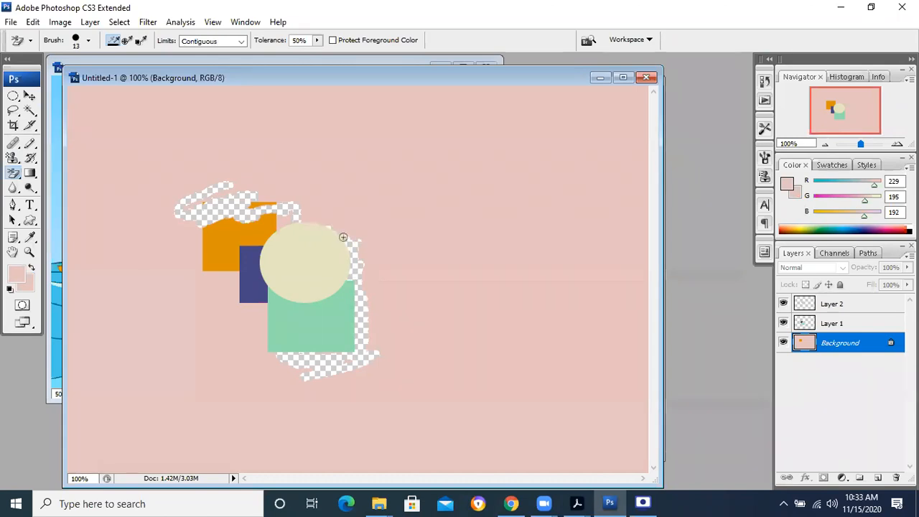
Erase most of the orange rectangle with the Background Eraser Tool.
left_click(255, 242, "alt")
mouse_move(254, 243)
left_mouse_down()
mouse_move(238, 266)
mouse_move(239, 239)
mouse_move(239, 272)
mouse_move(232, 256)
mouse_move(243, 259)
mouse_move(239, 268)
mouse_move(227, 260)
mouse_move(203, 270)
mouse_move(224, 268)
mouse_move(224, 252)
mouse_move(232, 253)
mouse_move(206, 256)
mouse_move(231, 246)
mouse_move(201, 251)
mouse_move(231, 234)
mouse_move(211, 225)
mouse_move(201, 237)
mouse_move(215, 225)
mouse_move(251, 230)
mouse_move(239, 238)
mouse_move(266, 234)
mouse_move(239, 226)
mouse_move(275, 220)
mouse_move(258, 224)
mouse_move(243, 208)
mouse_move(279, 199)
mouse_move(209, 228)
left_mouse_up()
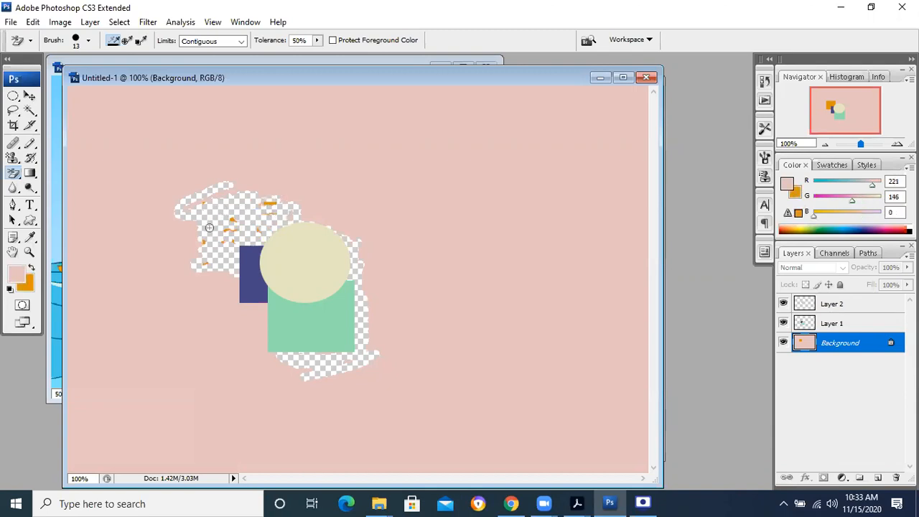
Enlarge the Background Eraser brush to 60 px and erase the pink background and orange remnants all around the shapes.
left_click(87, 41)
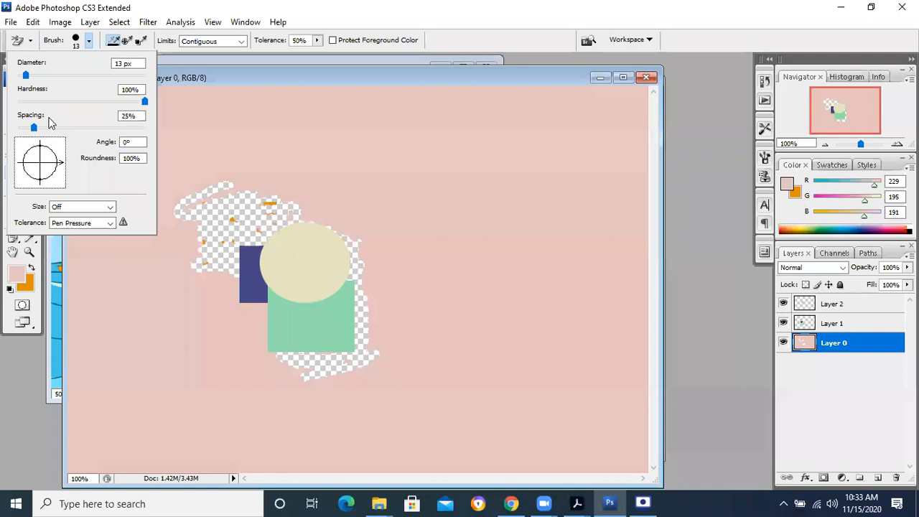
left_click_drag(26, 75, 41, 75)
left_click(236, 205)
mouse_move(250, 210)
left_mouse_down()
mouse_move(291, 210)
mouse_move(205, 237)
mouse_move(201, 268)
mouse_move(233, 232)
mouse_move(206, 239)
mouse_move(200, 254)
mouse_move(232, 256)
mouse_move(223, 236)
mouse_move(215, 274)
mouse_move(202, 254)
mouse_move(211, 188)
mouse_move(242, 192)
mouse_move(234, 206)
mouse_move(298, 194)
mouse_move(235, 254)
mouse_move(297, 227)
mouse_move(194, 264)
mouse_move(210, 267)
mouse_move(197, 252)
mouse_move(214, 199)
left_mouse_up()
mouse_move(313, 210)
left_mouse_down()
mouse_move(363, 261)
mouse_move(280, 308)
mouse_move(263, 338)
mouse_move(317, 371)
mouse_move(365, 308)
mouse_move(328, 213)
mouse_move(221, 281)
mouse_move(201, 268)
mouse_move(244, 316)
mouse_move(204, 310)
mouse_move(281, 369)
mouse_move(355, 381)
mouse_move(357, 313)
mouse_move(378, 297)
mouse_move(353, 232)
mouse_move(214, 182)
mouse_move(192, 289)
mouse_move(277, 365)
mouse_move(349, 372)
mouse_move(297, 191)
mouse_move(278, 385)
mouse_move(324, 334)
mouse_move(219, 369)
mouse_move(252, 382)
mouse_move(308, 191)
mouse_move(362, 218)
mouse_move(385, 342)
mouse_move(374, 373)
mouse_move(246, 194)
mouse_move(280, 229)
mouse_move(159, 229)
mouse_move(230, 277)
mouse_move(291, 256)
mouse_move(304, 289)
mouse_move(202, 267)
left_mouse_up()
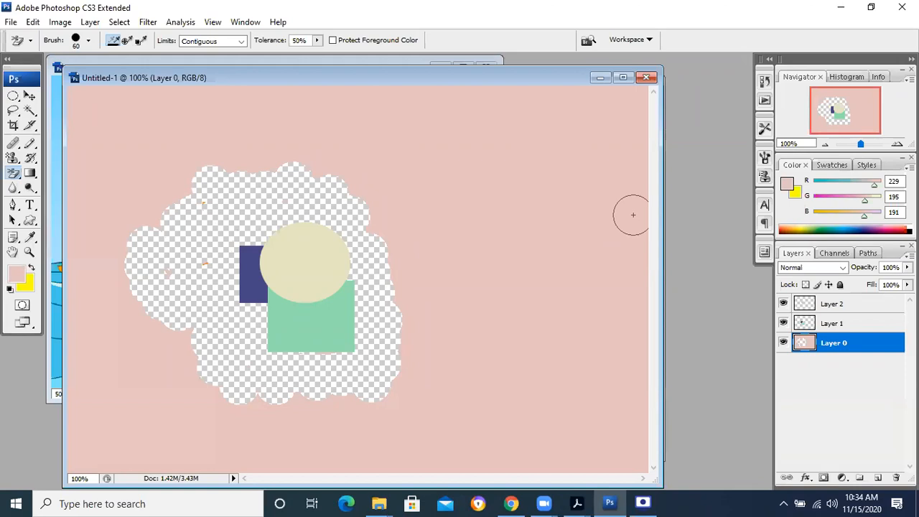
Switch to the Screen Recorder window.
left_click(643, 502)
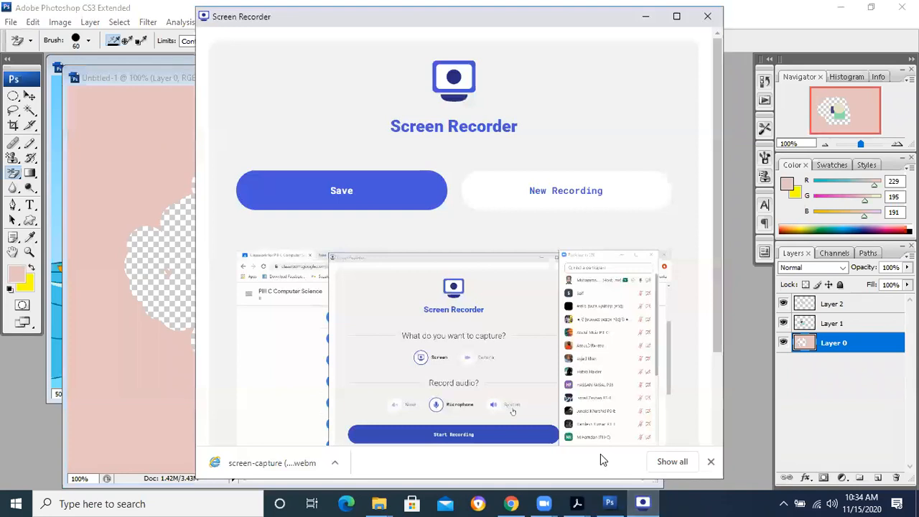
Close the Screen Recorder window and return to the Untitled-1 document in Photoshop.
left_click(706, 17)
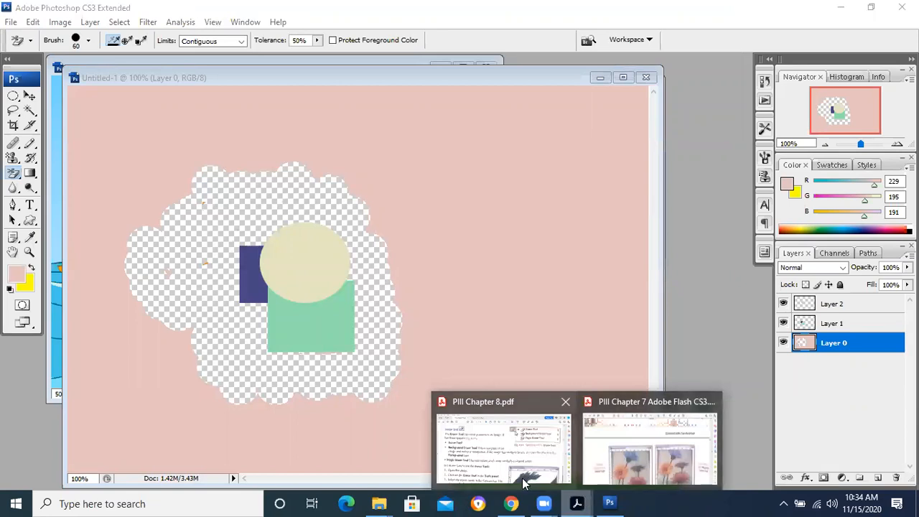
left_click(607, 501)
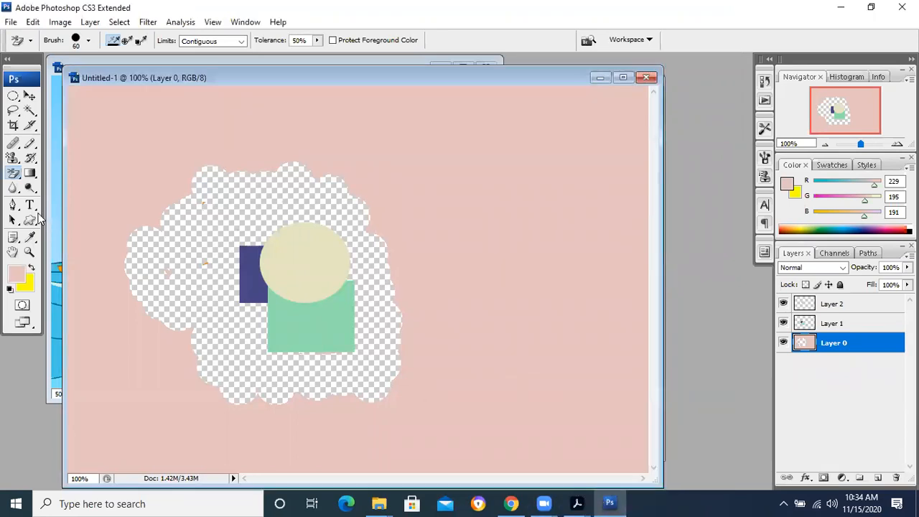
Erase the dark blue rectangle on Layer 1 with the Magic Eraser Tool.
left_click(28, 173)
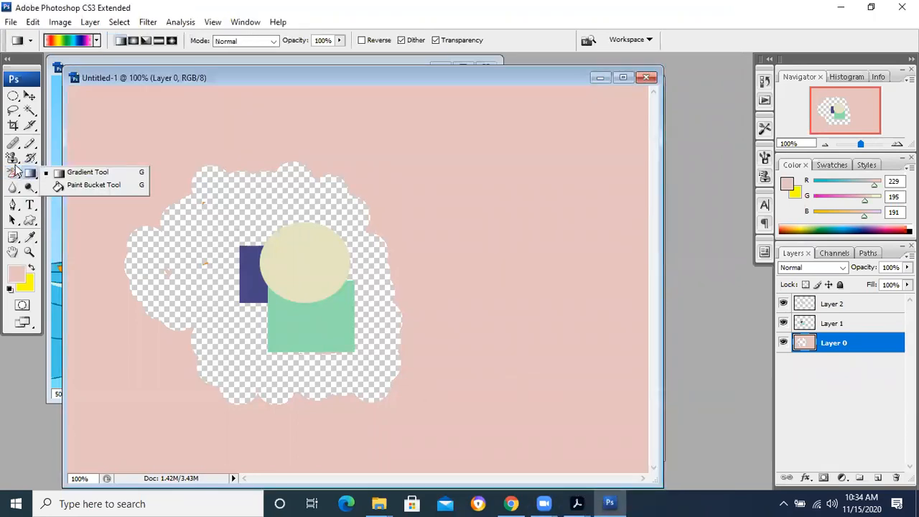
left_click(15, 174)
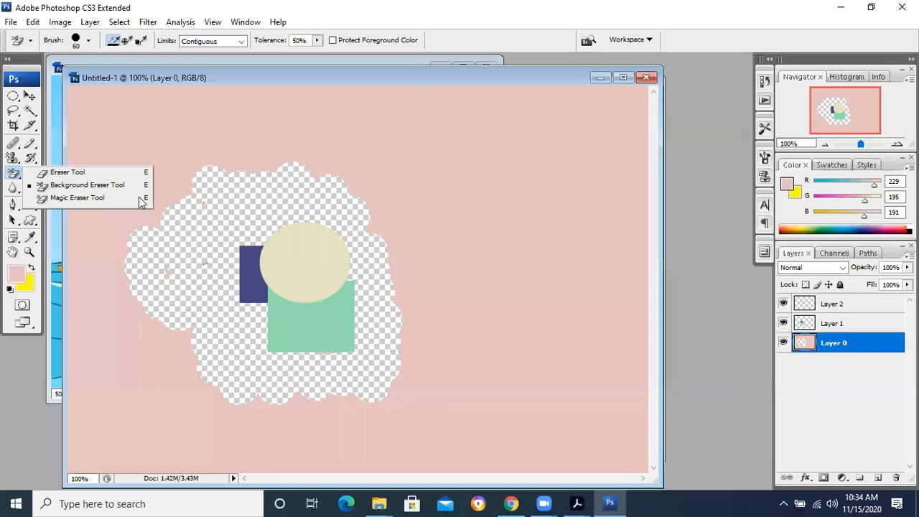
left_click(75, 198)
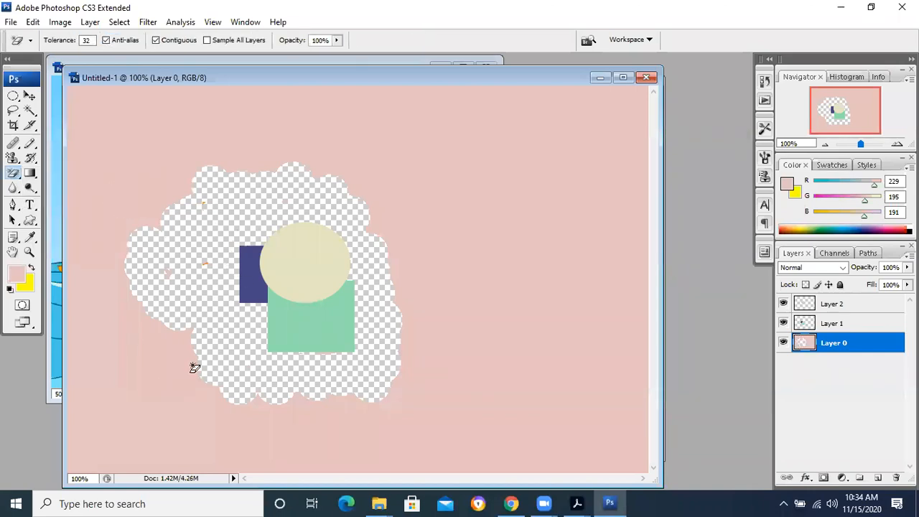
left_click(13, 174)
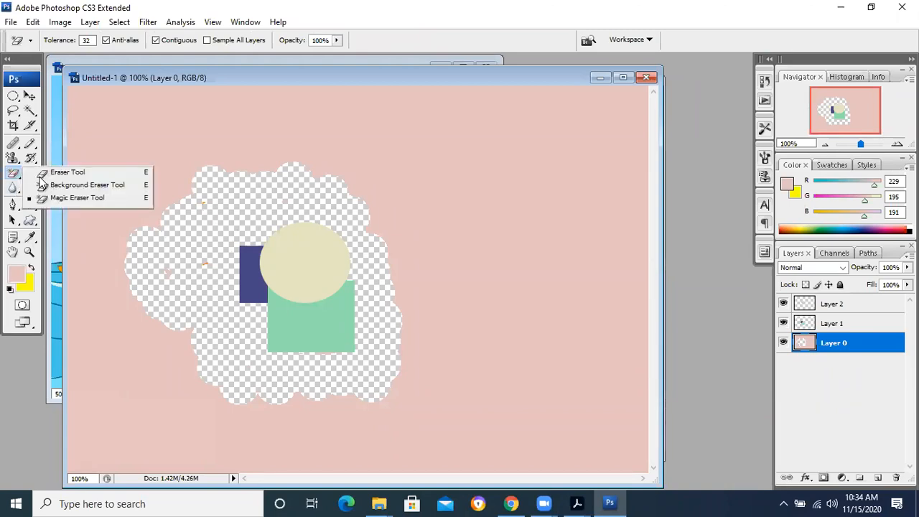
left_click(88, 198)
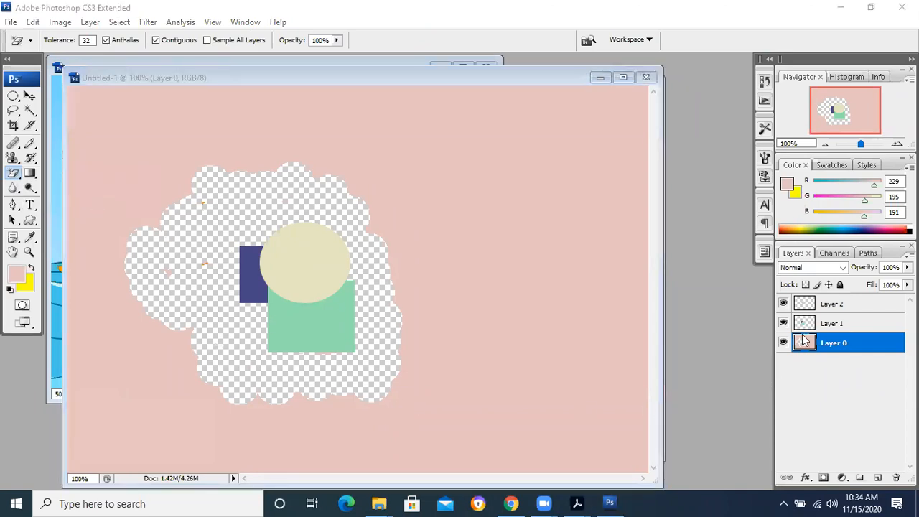
left_click(557, 358)
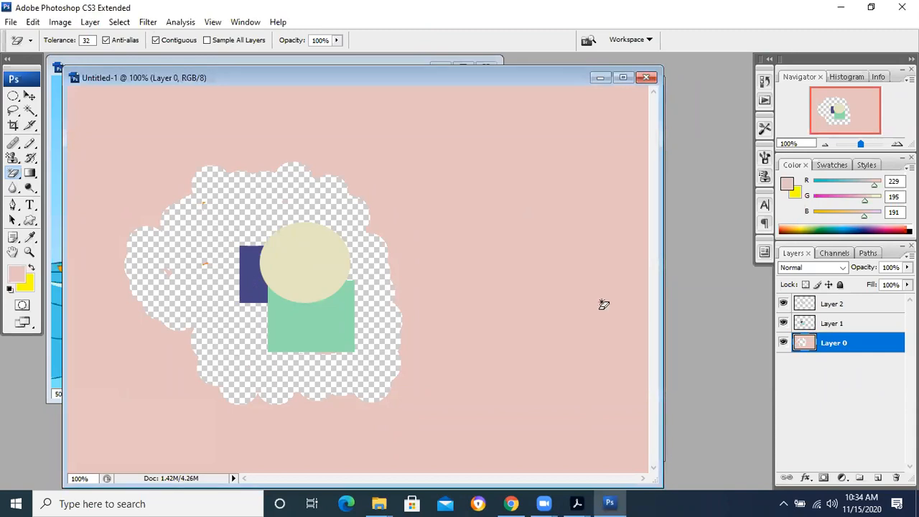
left_click(812, 304)
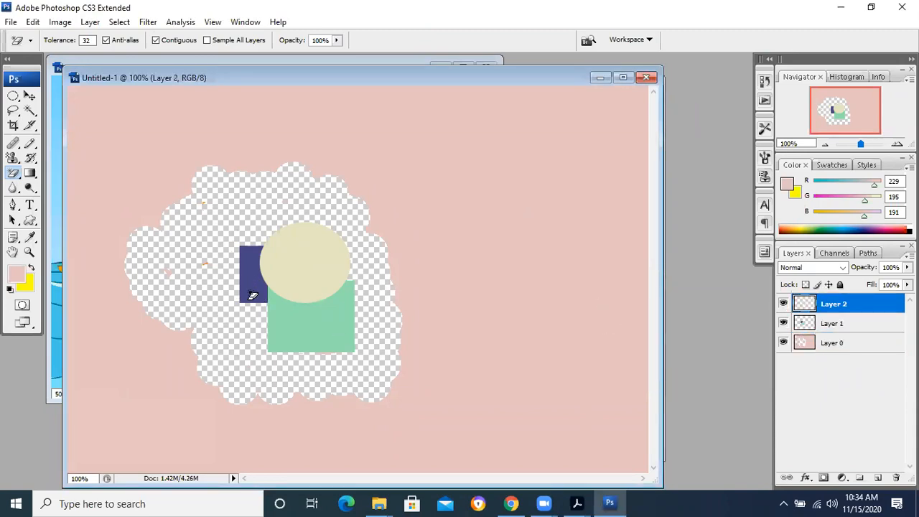
left_click(823, 324)
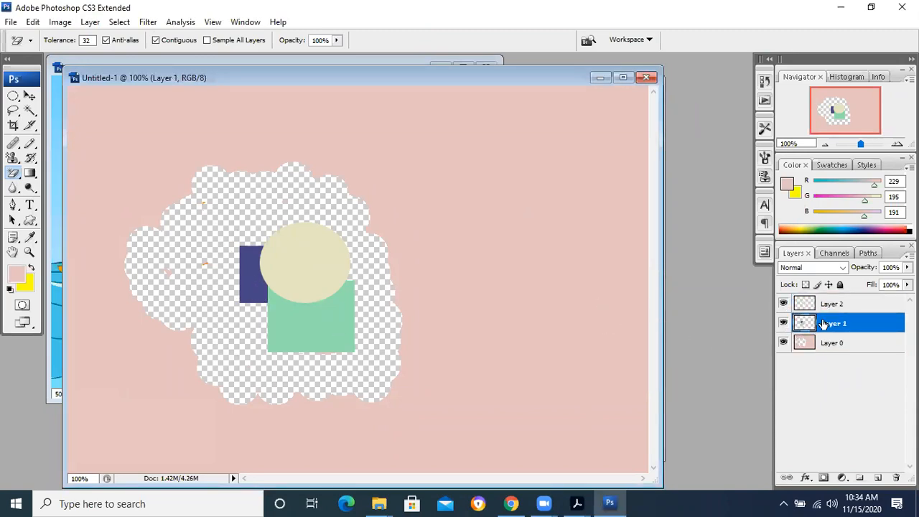
left_click(250, 275)
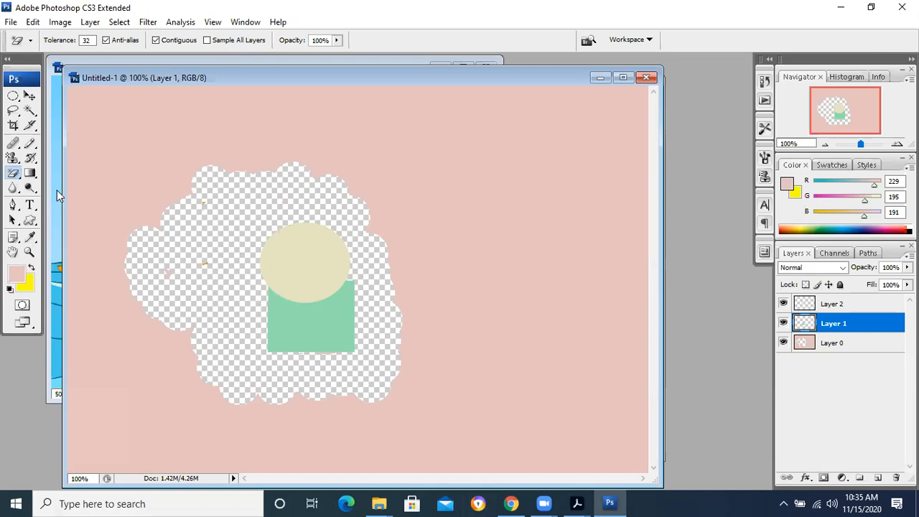
Erase a small oval patch inside the green square on Layer 1 with the Eraser Tool and a 31 px brush.
left_click(13, 173)
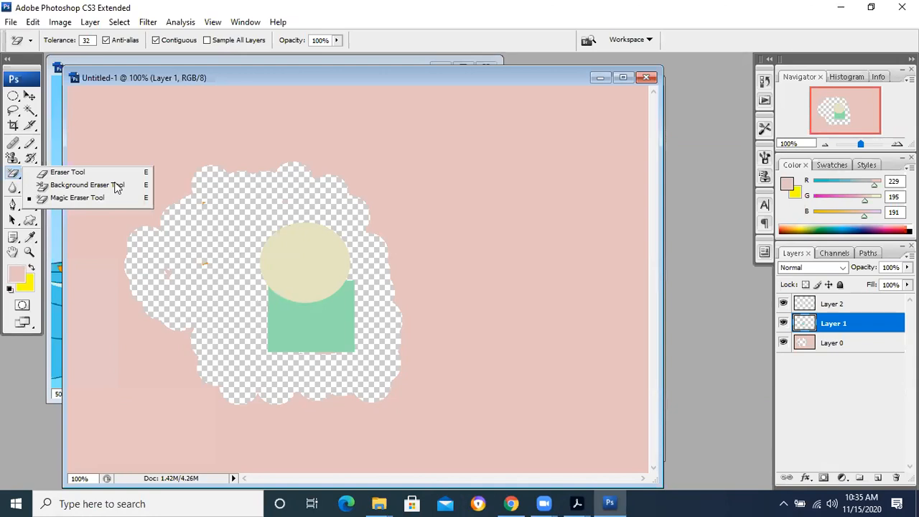
left_click(97, 176)
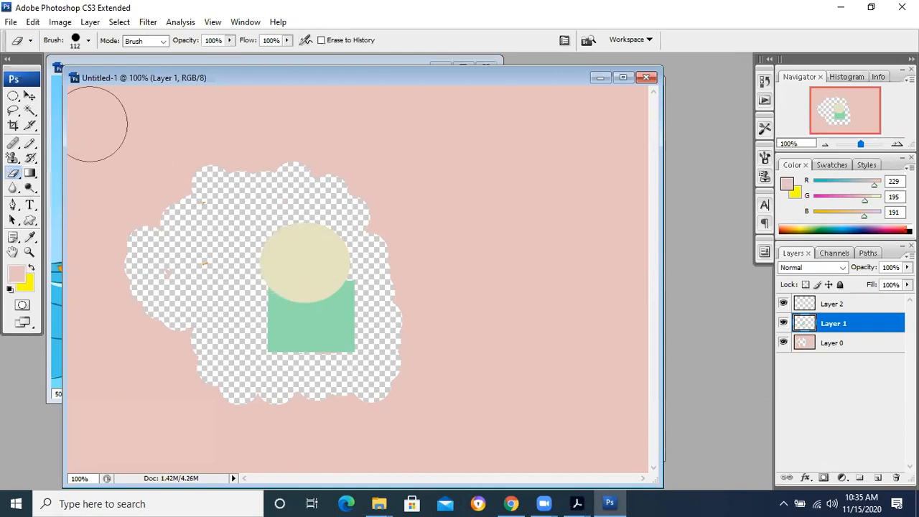
left_click(89, 40)
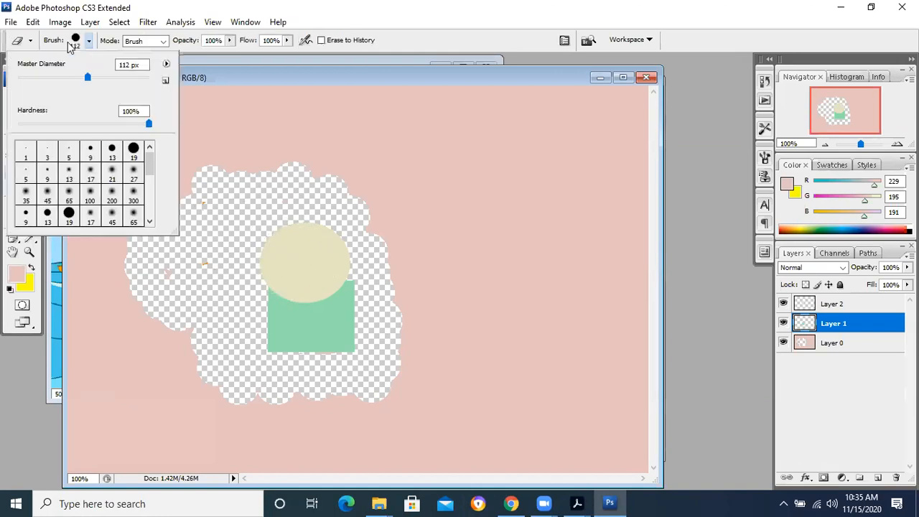
left_click(39, 77)
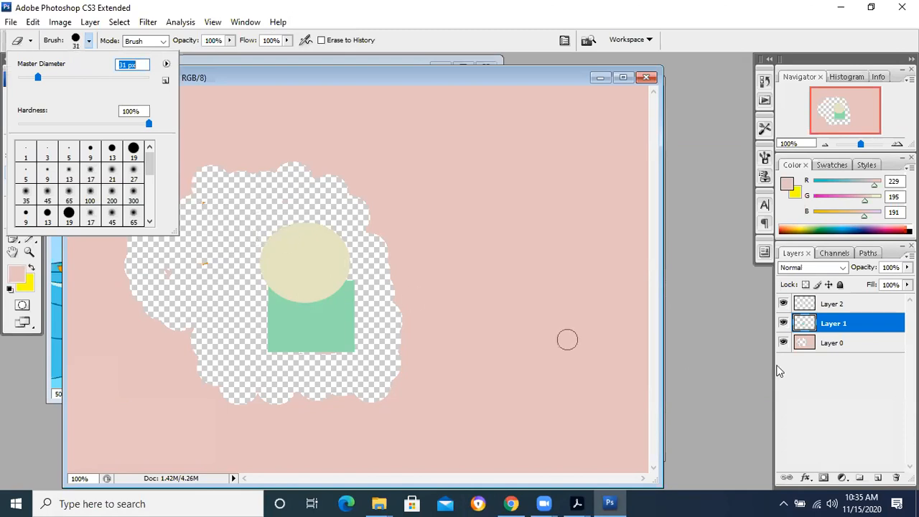
left_click(838, 330)
mouse_move(337, 318)
left_mouse_down()
mouse_move(309, 321)
mouse_move(326, 325)
mouse_move(297, 325)
mouse_move(322, 327)
left_mouse_up()
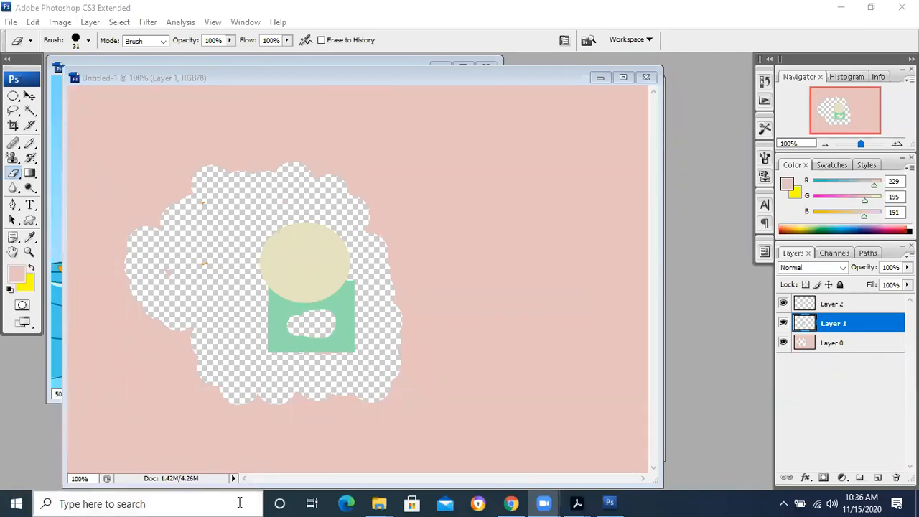
Switch to PIII Chapter 8.pdf in Adobe Acrobat and read the Eraser Tool instructions, including the Brush, Pencil and Block modes.
mouse_move(577, 503)
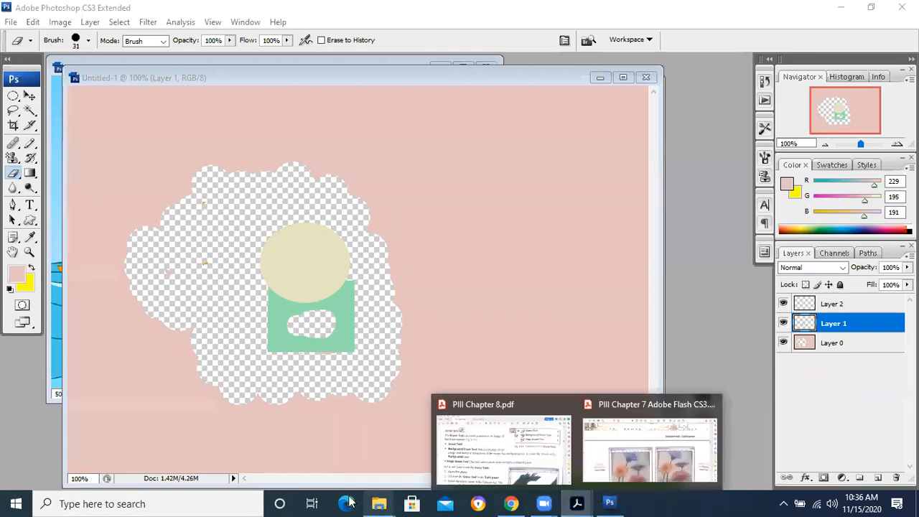
left_click(614, 472)
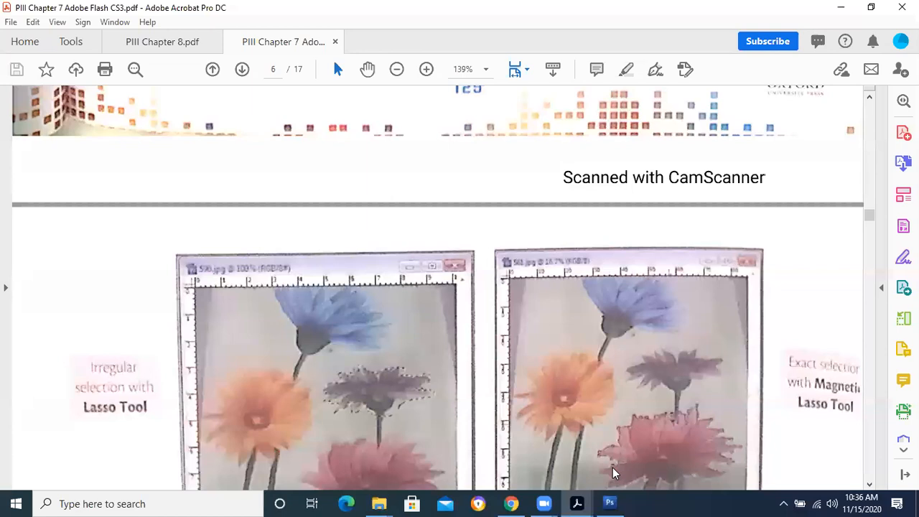
key("ctrl+Tab")
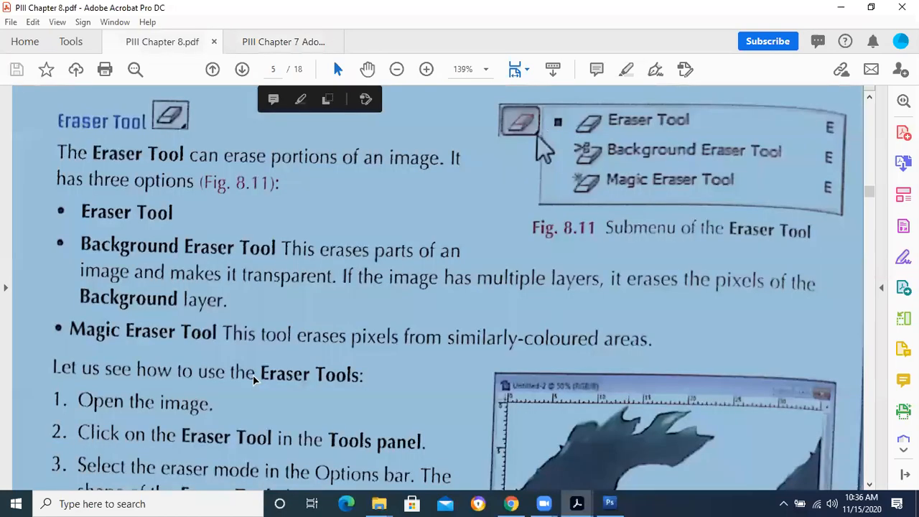
scroll(252, 379, "down", 3)
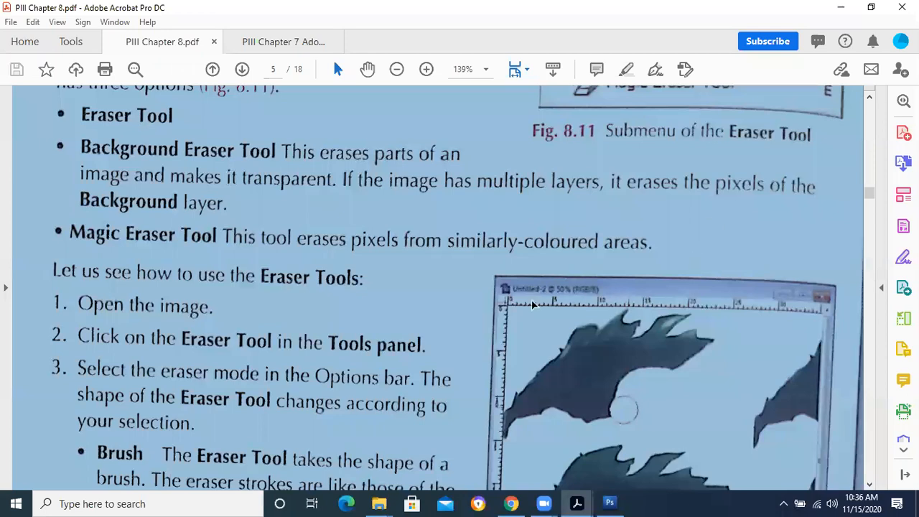
left_click(480, 323)
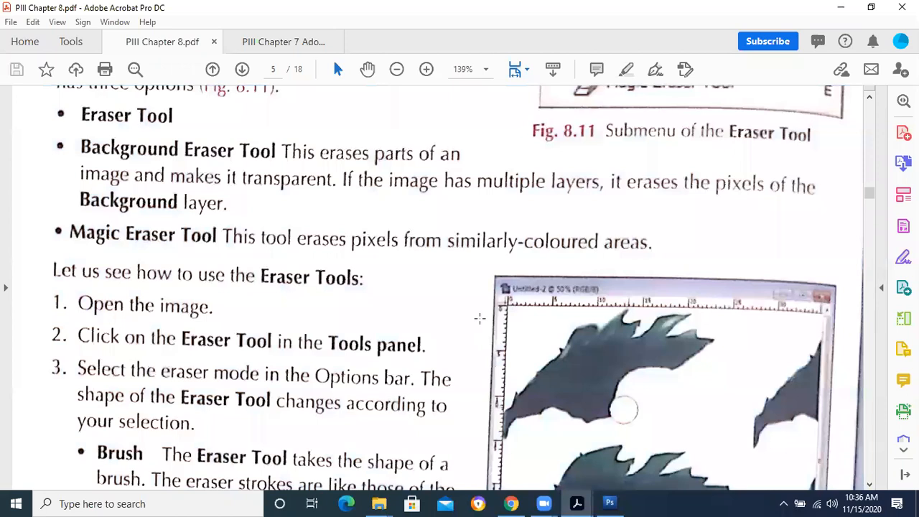
scroll(480, 318, "down", 3)
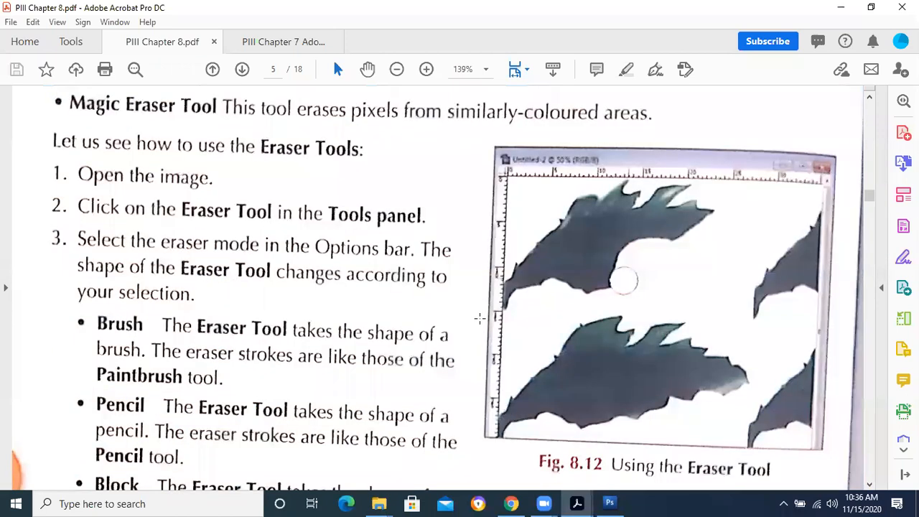
scroll(479, 318, "down", 2)
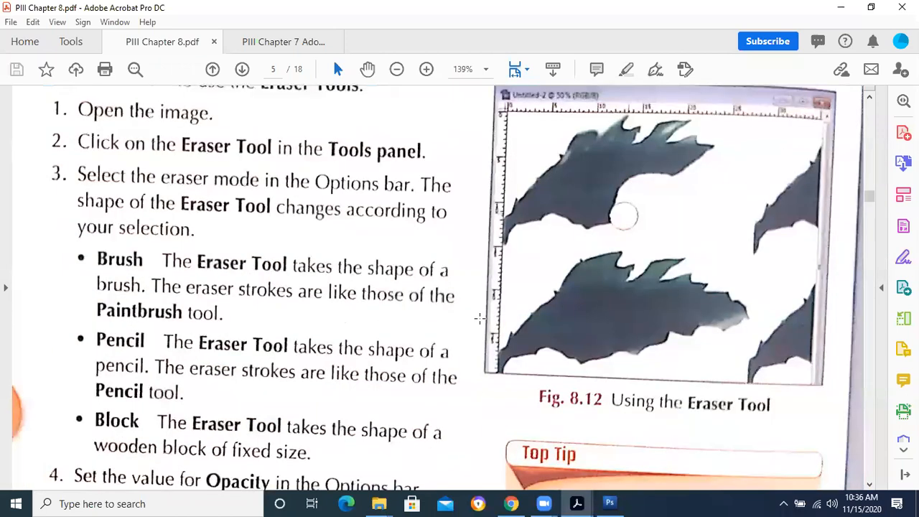